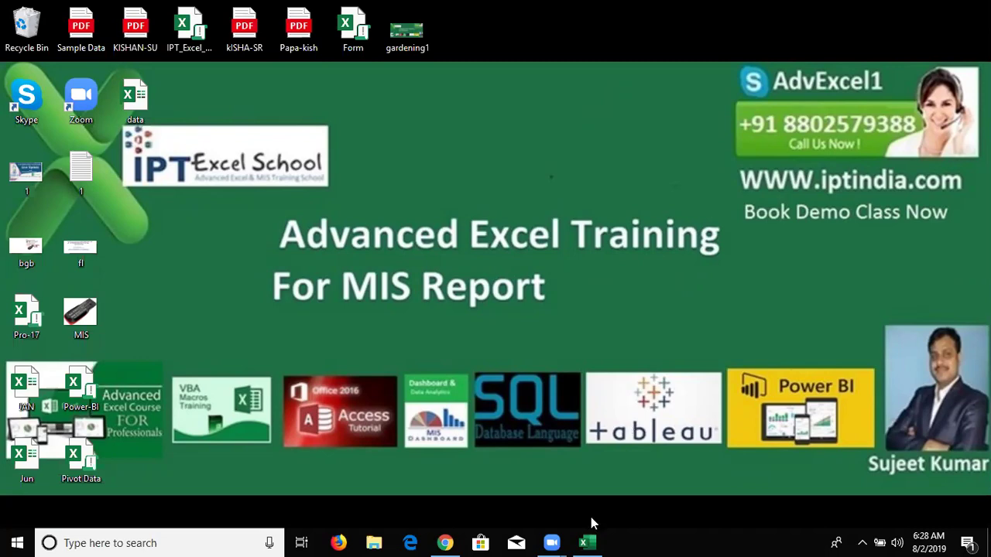
Bring the Excel workbook with the Sales column on Sheet1 to the front.
left_click(586, 543)
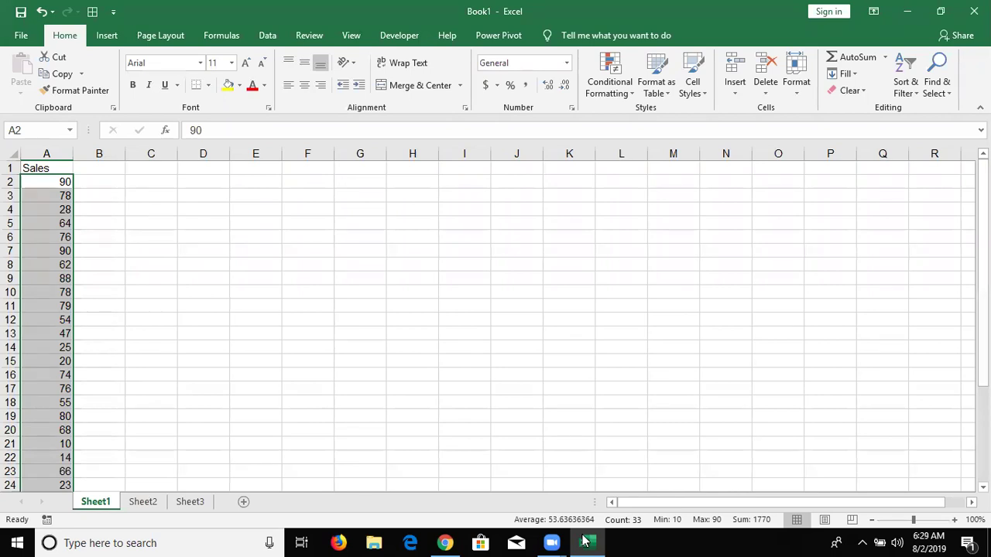
key("Right")
type("=I")
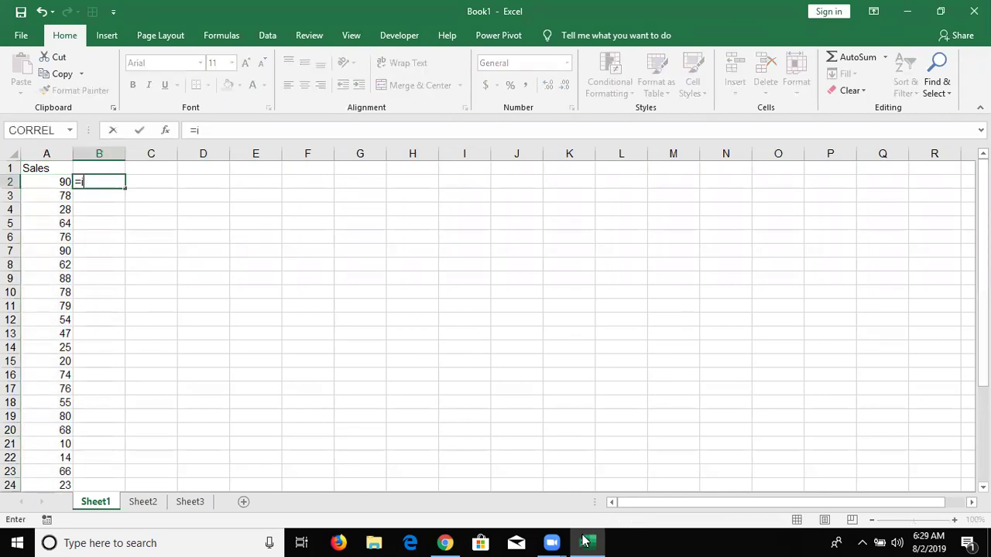
type("F(")
key("Left")
key("shift+Up")
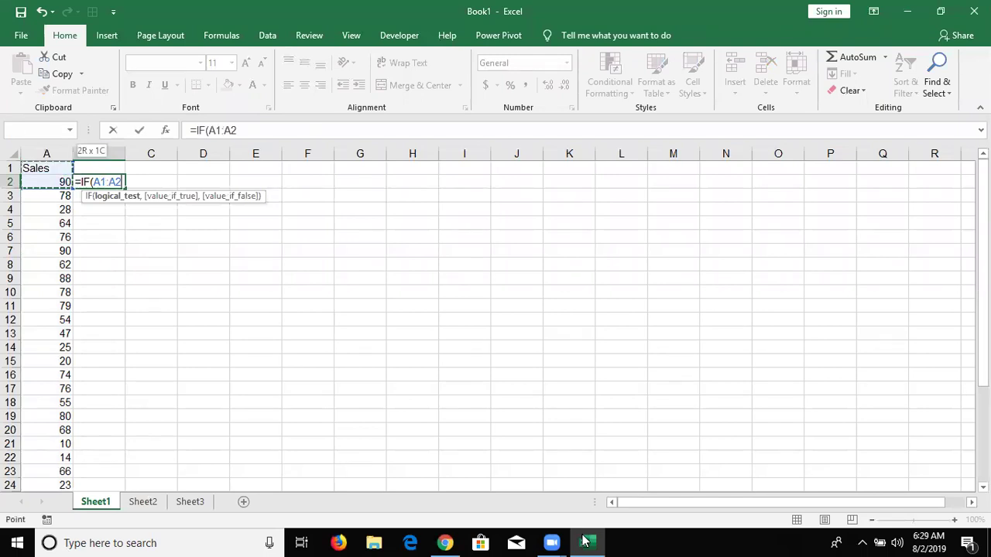
key("BackSpace")
key("BackSpace")
key("BackSpace")
type(">50")
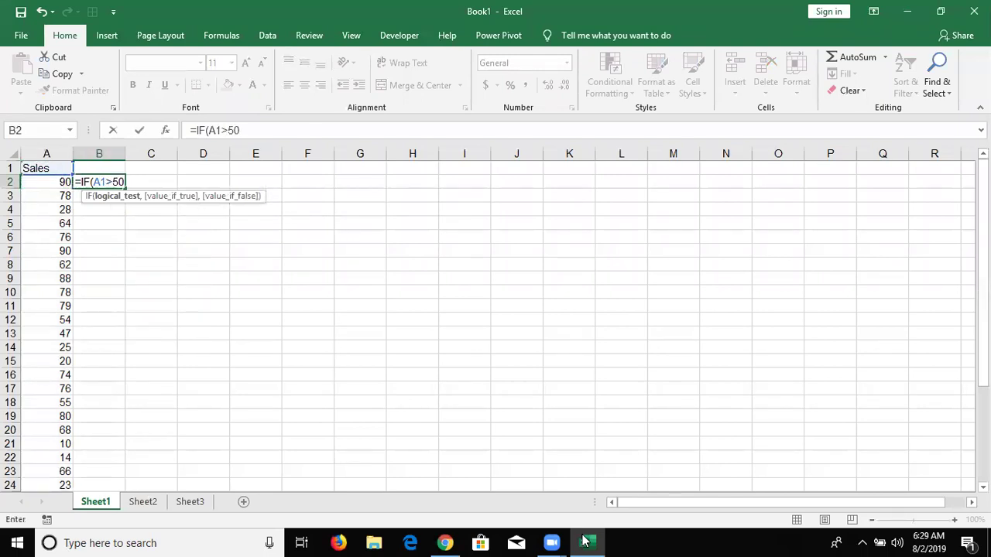
type(",")
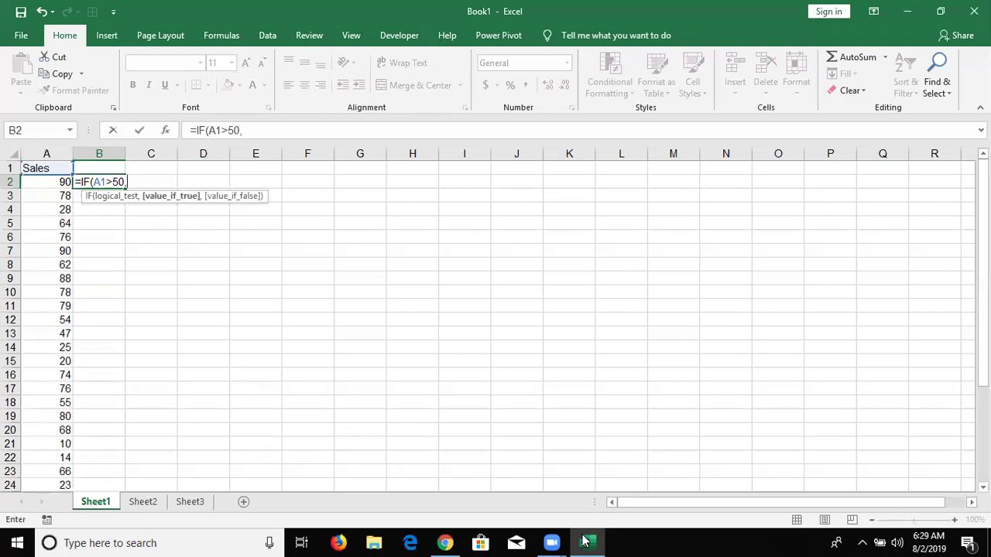
key("Escape")
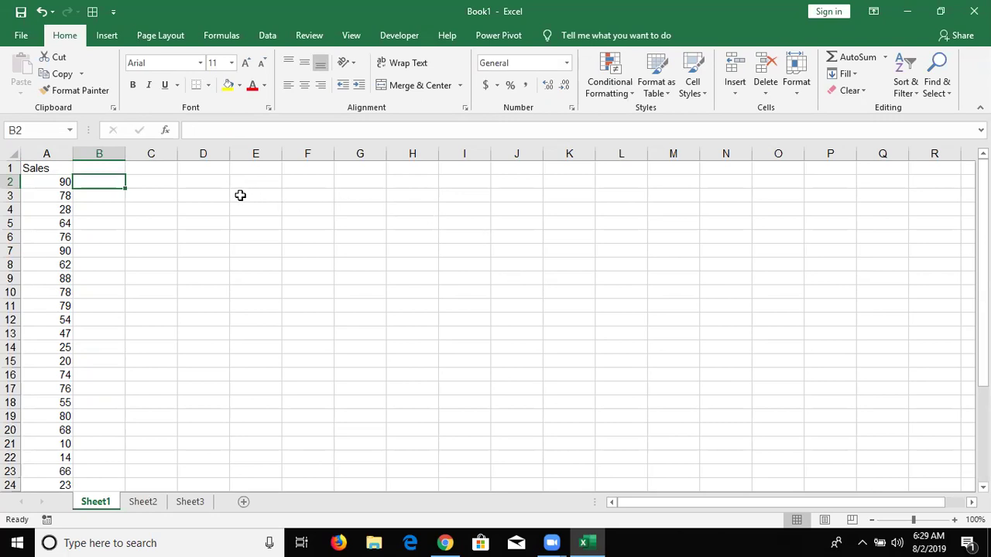
Enter the criterion >50 in C2 and the amount 100 in D2.
left_click(44, 150)
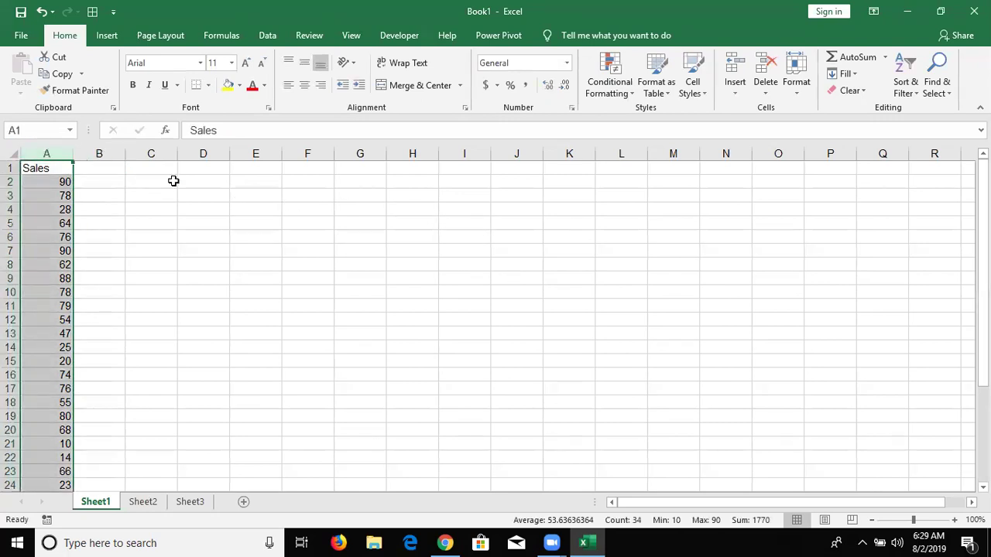
left_click(173, 181)
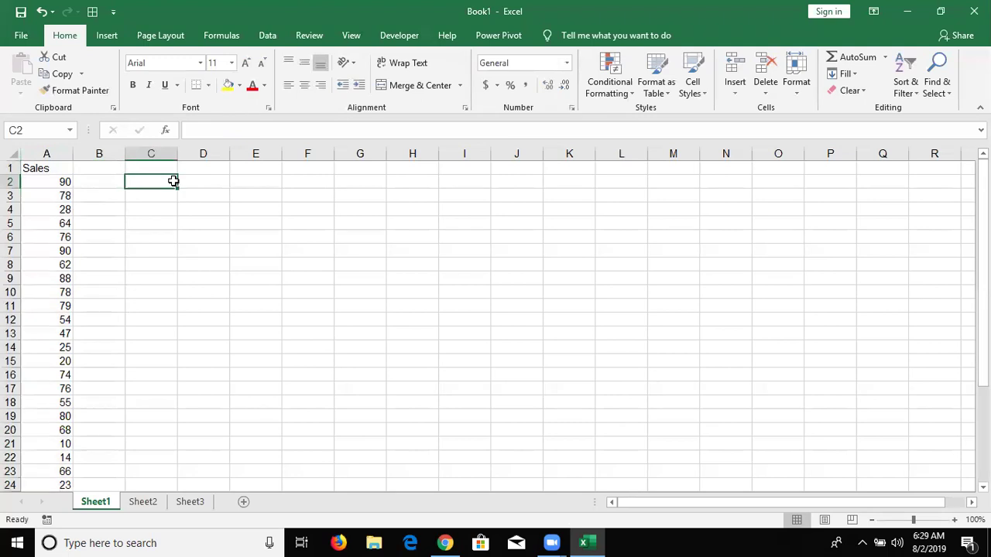
type(">")
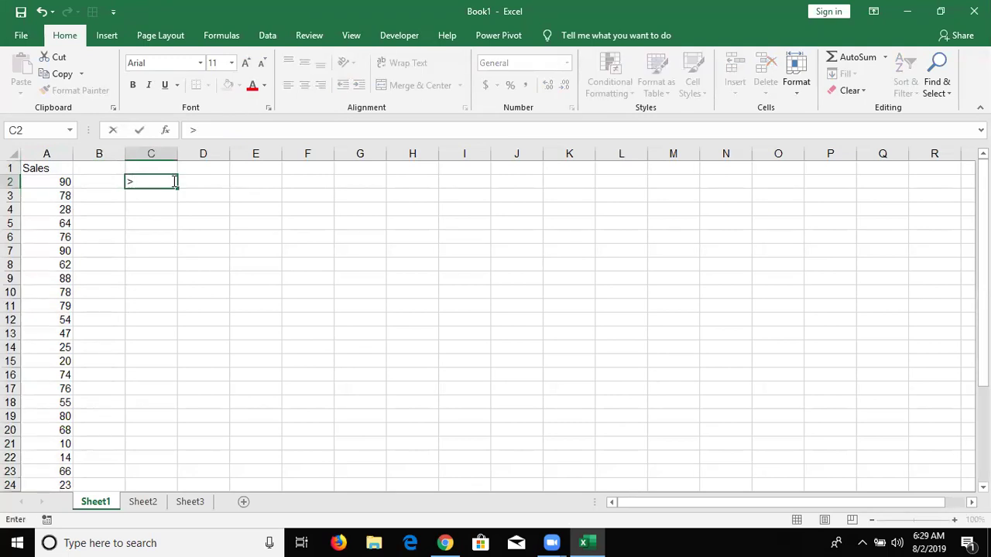
type("85")
key("BackSpace")
key("BackSpace")
type("50")
key("Tab")
type("1")
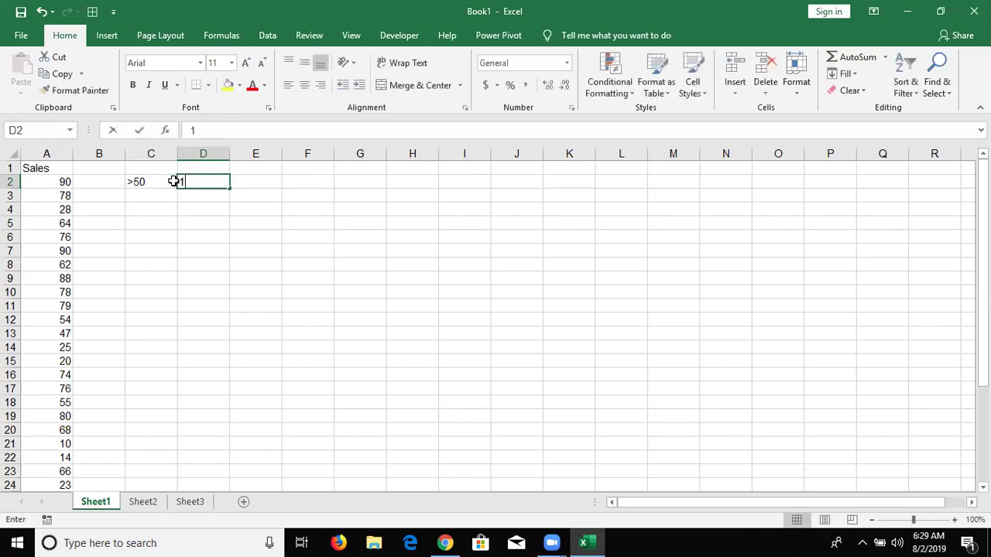
type("00")
key("ctrl+Return")
Add the heading inc in cell B1.
key("Left")
key("Left")
key("Up")
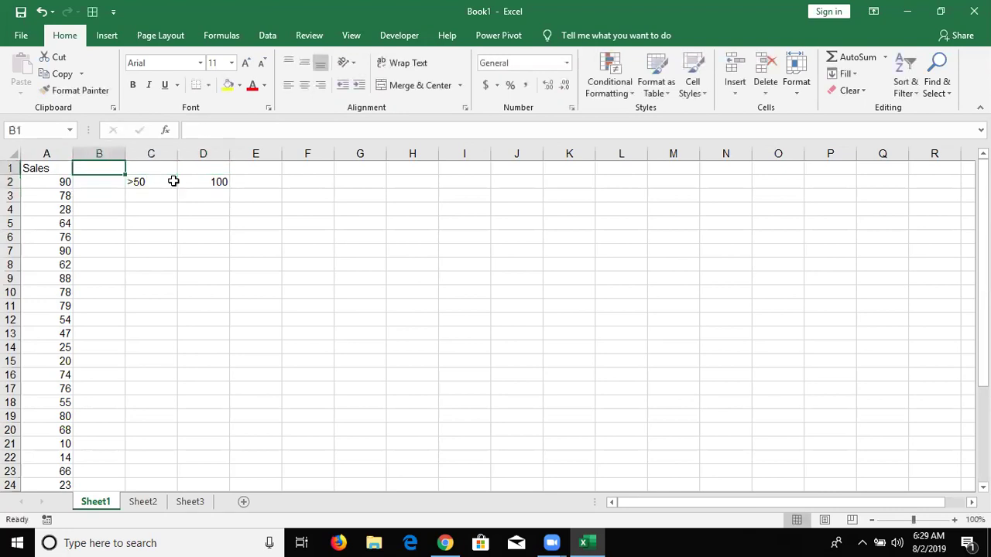
type("inc")
key("Return")
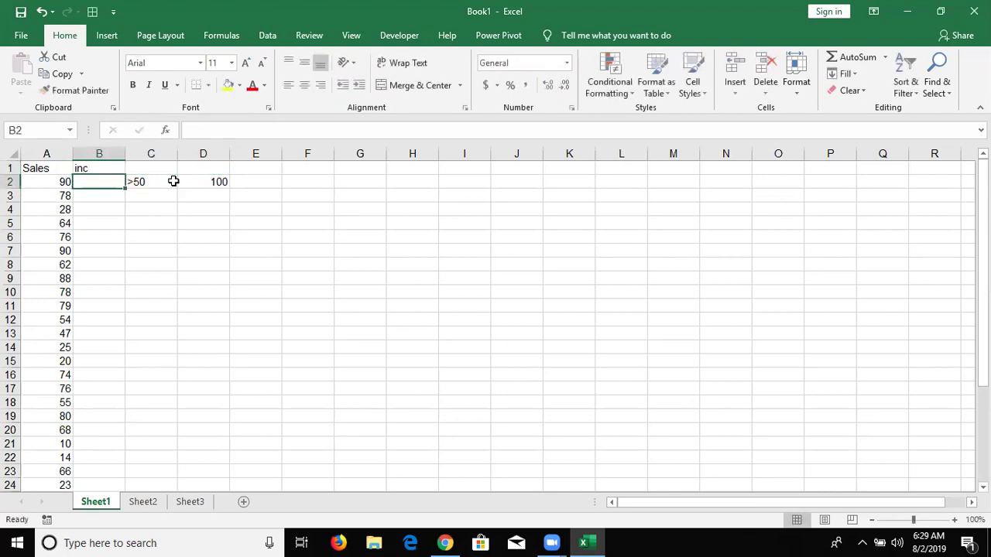
Start an =IF(A2>50,100 formula in B2, then discard it.
type("=if(")
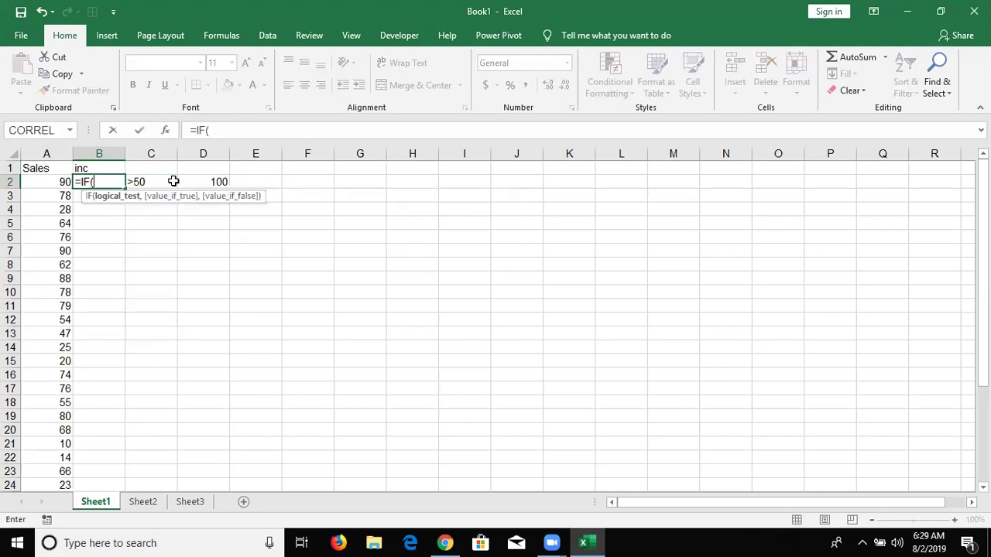
key("Left")
type(">50,100")
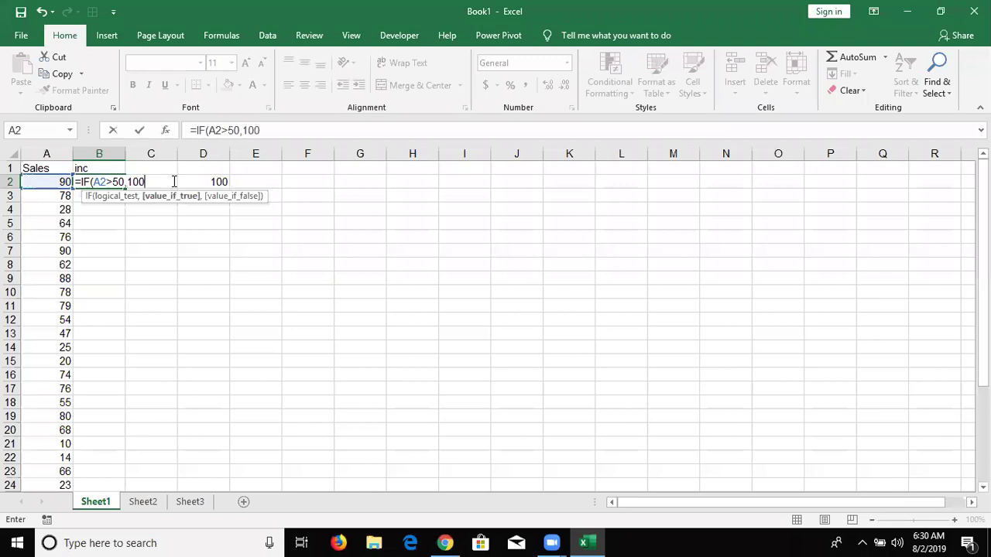
key("Escape")
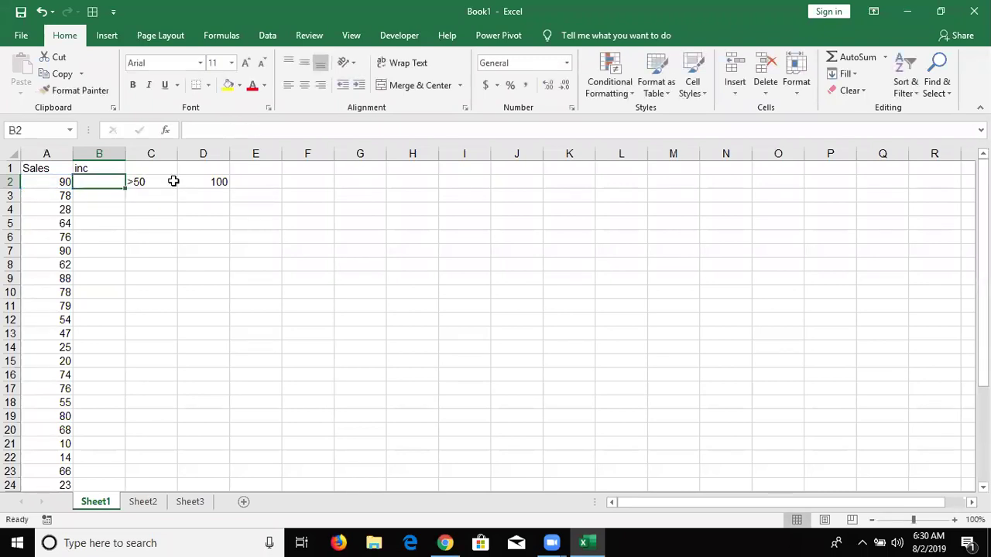
key("alt+Tab")
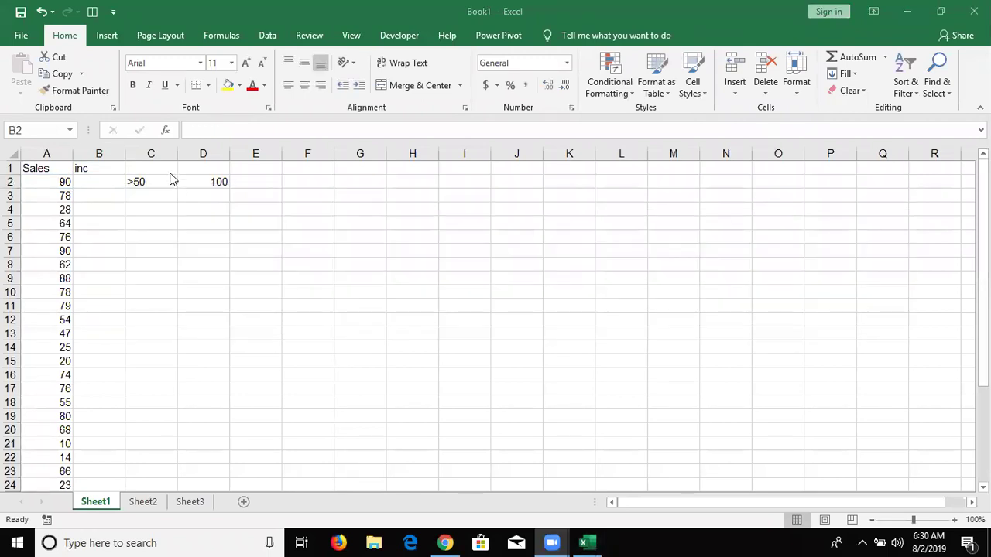
Open the VBA editor from Developer and insert UserForm1 and Module1 into Book1.
left_click(401, 39)
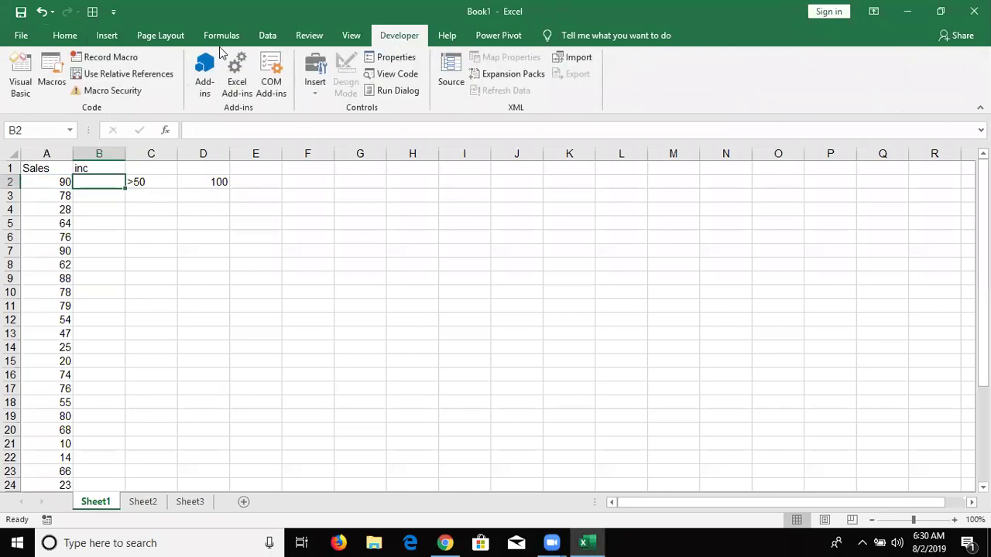
left_click(16, 80)
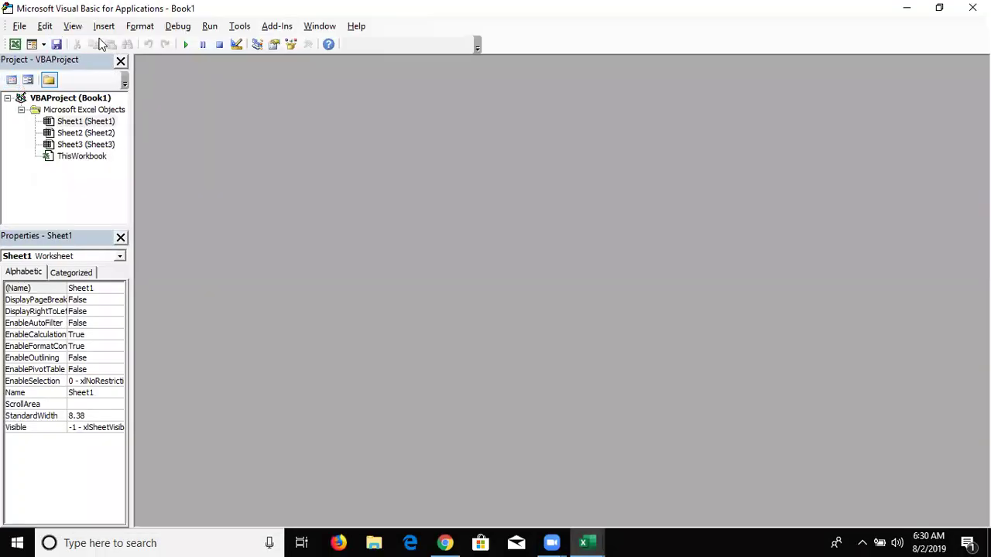
left_click(104, 27)
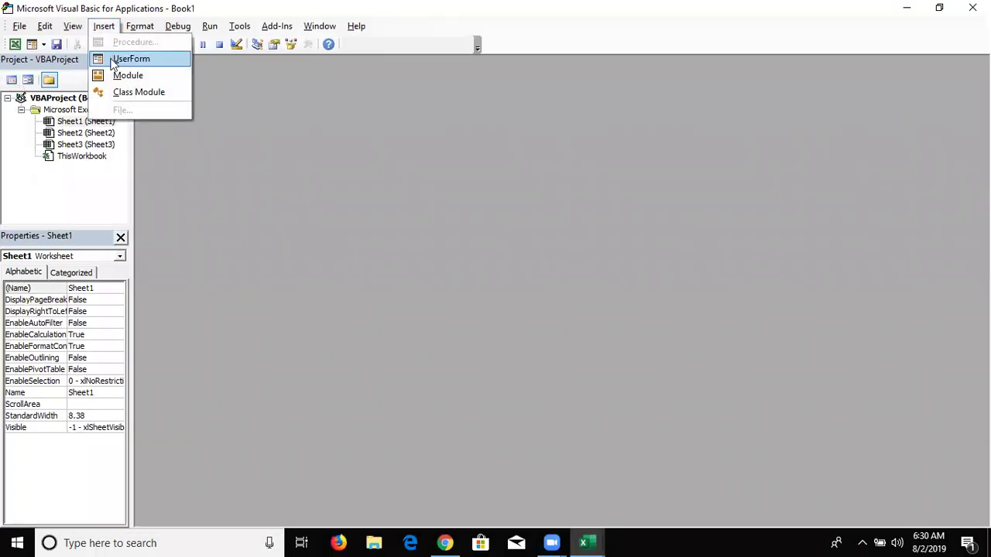
left_click(110, 59)
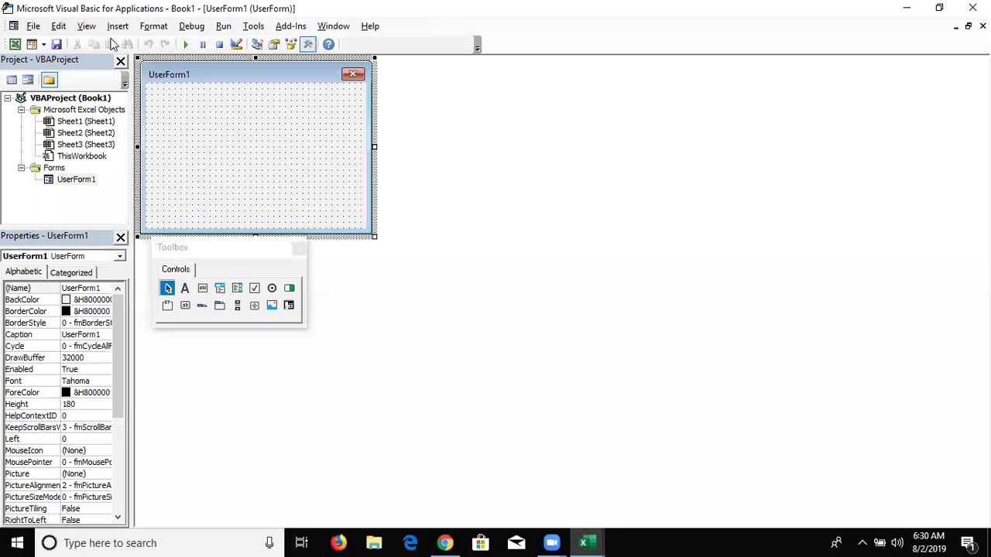
left_click(115, 28)
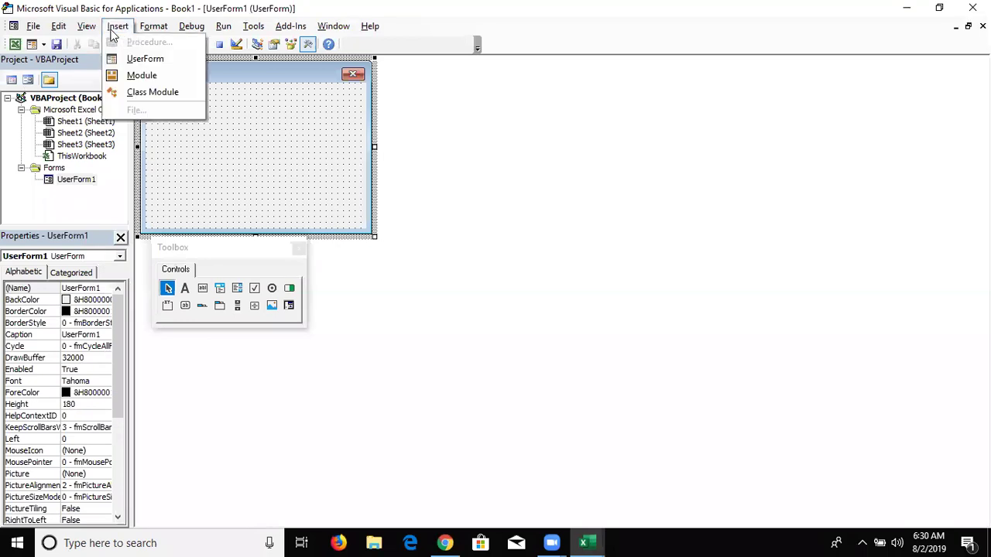
left_click(116, 75)
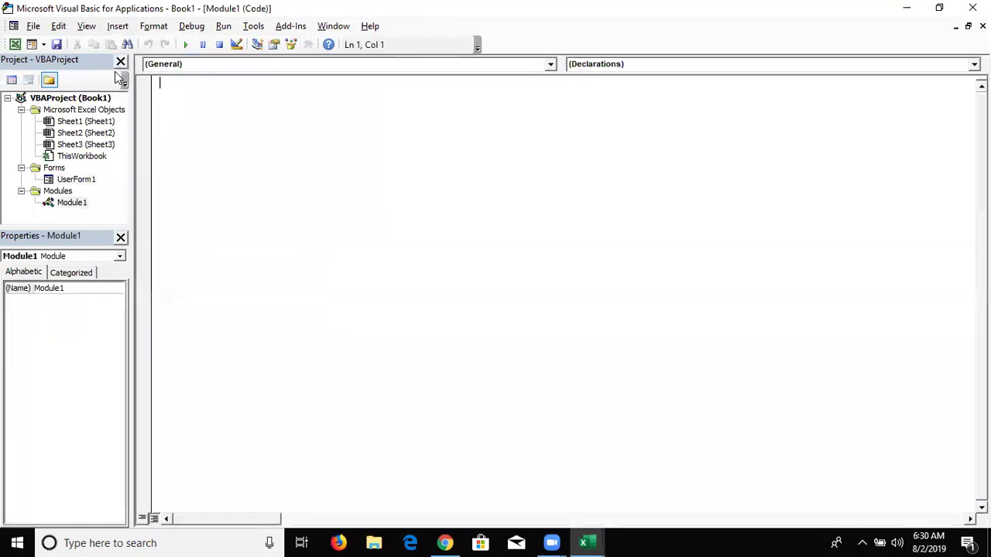
Create the Sub if_1 procedure in Module1 with a blank line inside.
type("subca")
key("BackSpace")
key("BackSpace")
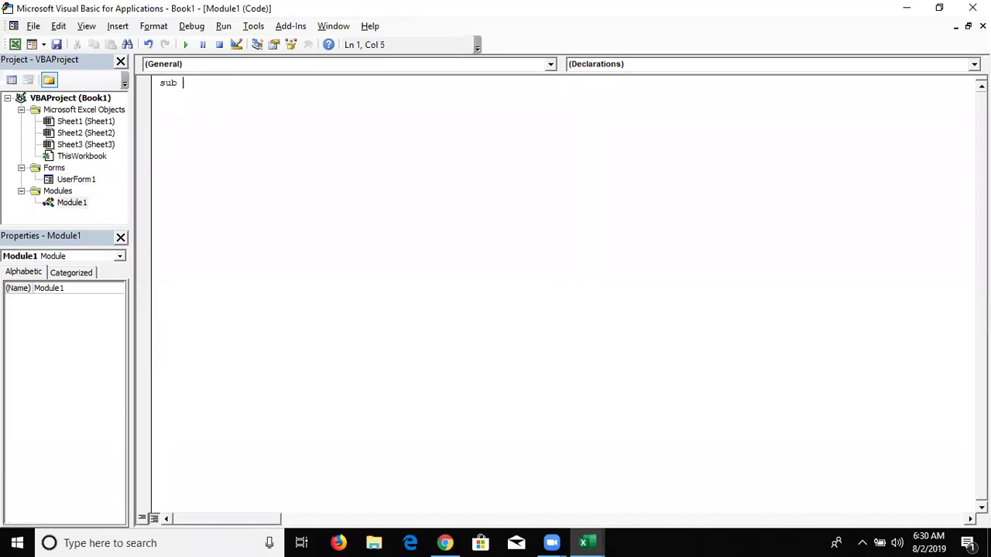
type("if ")
type("l")
type("()")
key("Return")
key("Return")
key("Return")
key("Return")
key("Return")
key("Return")
key("Up")
key("Up")
key("Up")
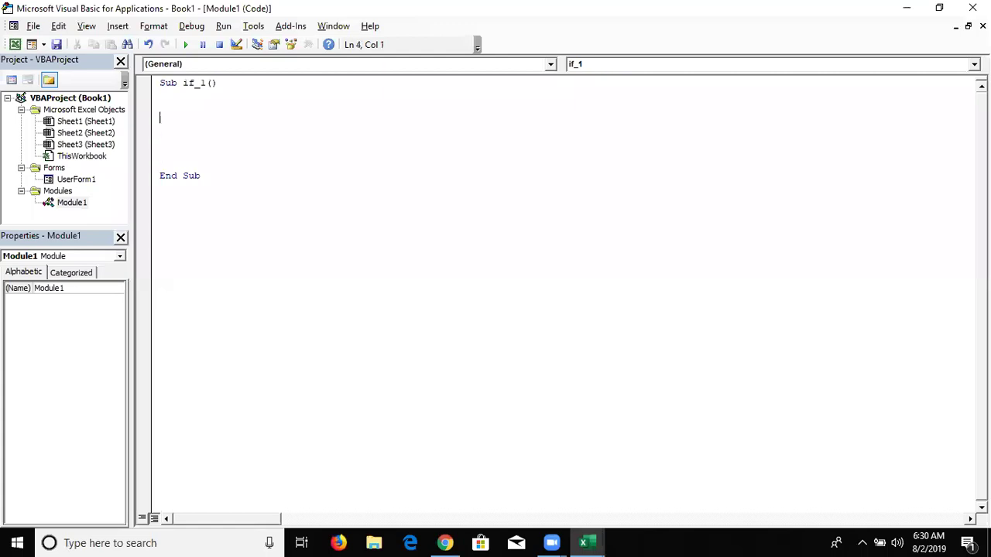
Write If Range("A2").Value > 50 Then Range("B2").Value = 100 inside if_1.
type("if range(\"A2\")")
type(".v")
key("Down")
key("Tab")
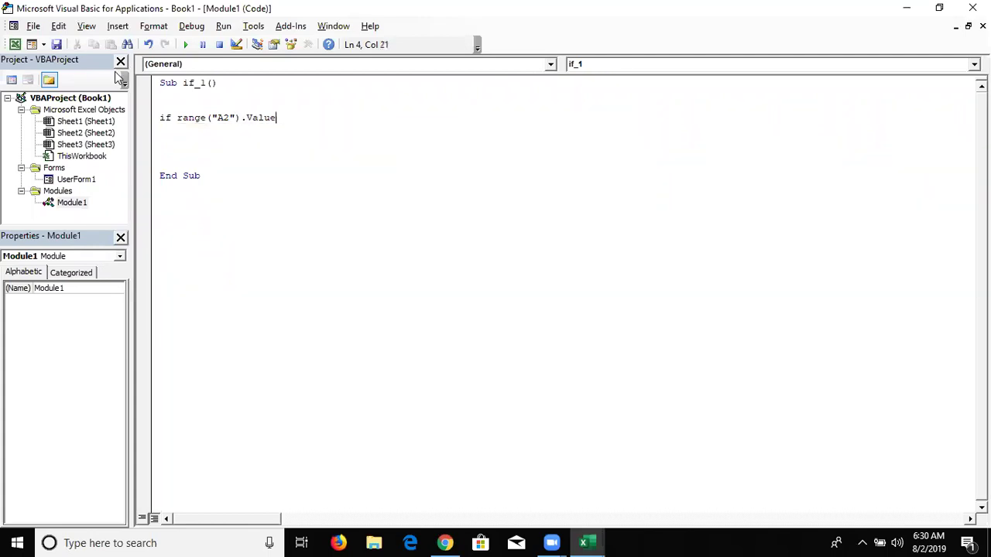
type(">50 then ")
type("range")
type("(\"B")
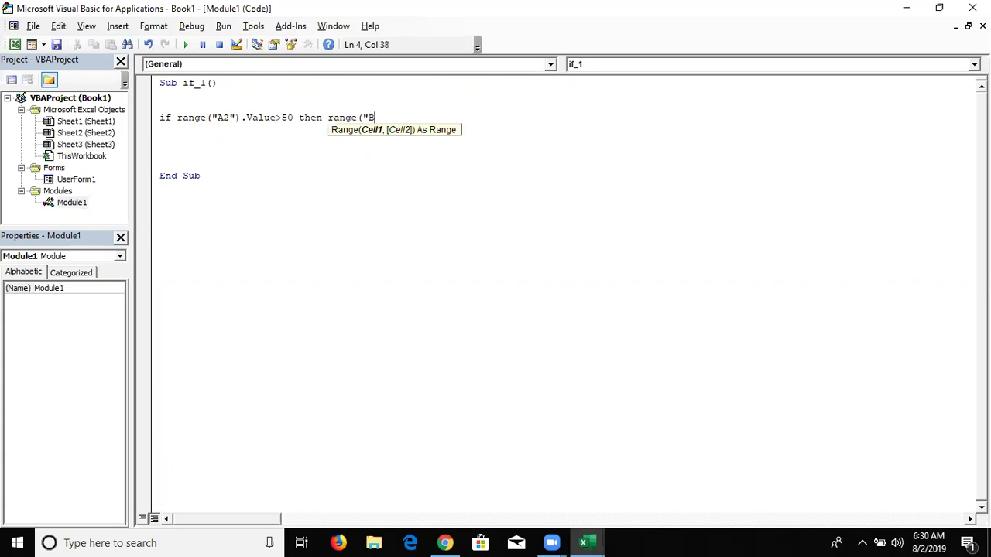
type("2\")")
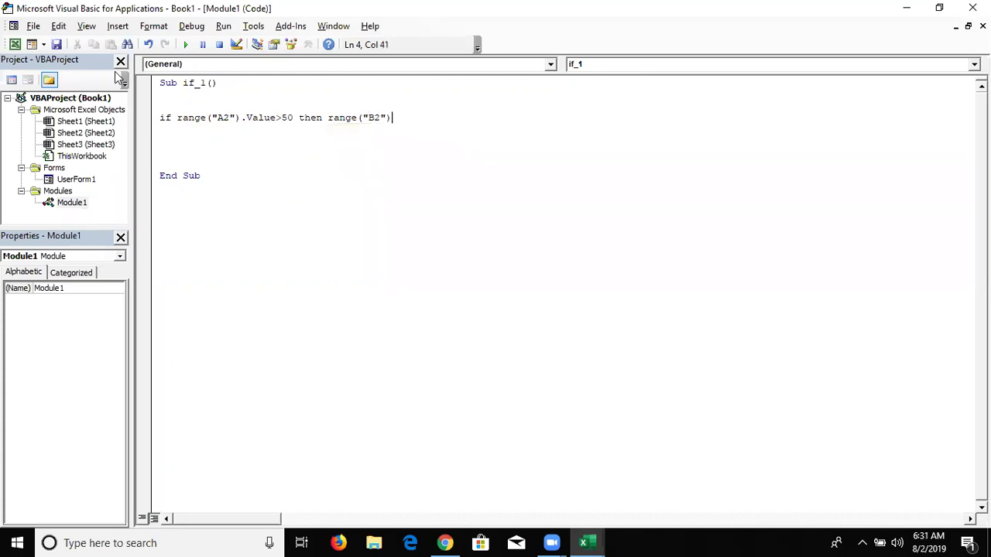
type(".v")
key("Down")
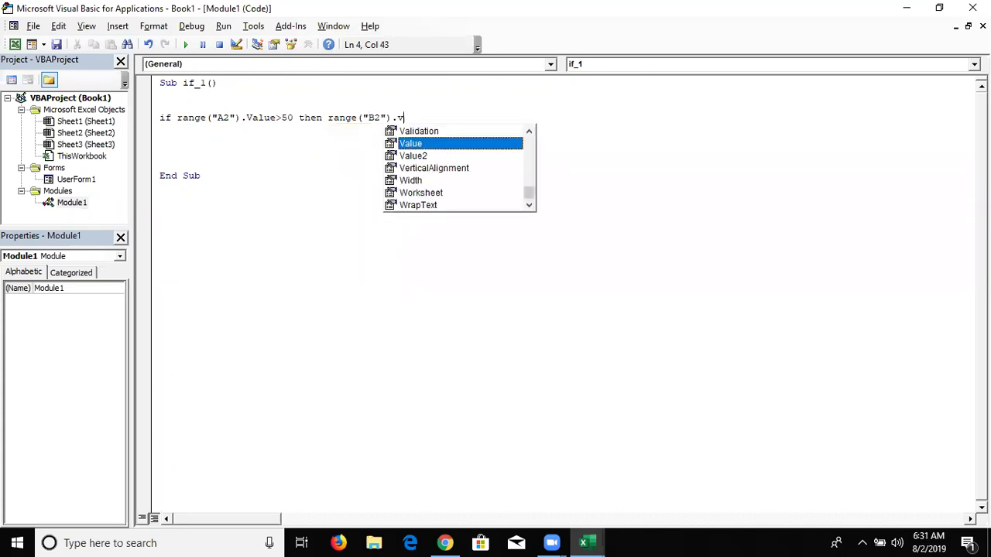
key("Tab")
type("= 100")
key("Return")
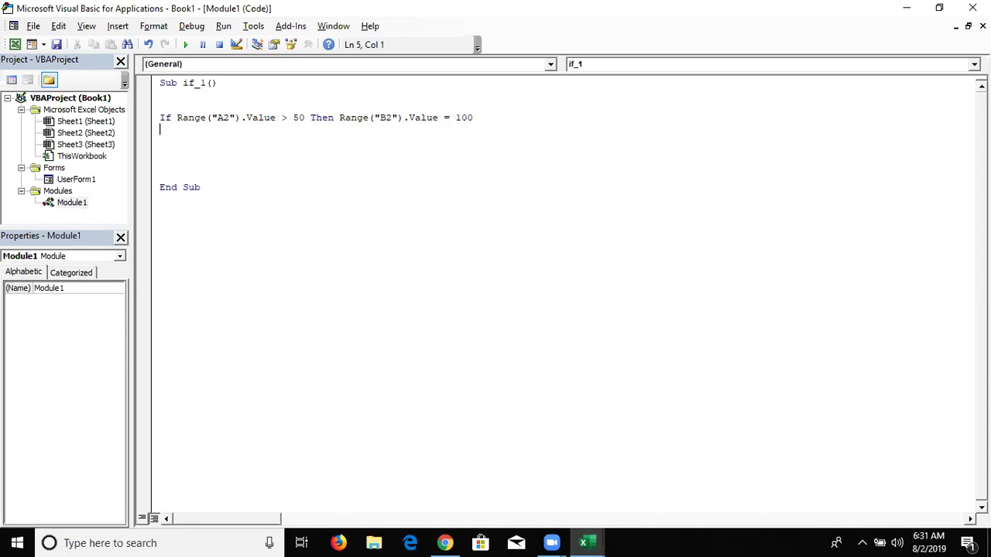
Highlight the A2 and B2 references in the If line to explain them.
key("Right")
key("Right")
key("Right")
key("shift+Right")
key("shift+Right")
key("Right")
key("Right")
key("Right")
key("Right")
key("Right")
key("Right")
key("Right")
key("Right")
key("Right")
key("shift+Right")
key("shift+Right")
key("shift+Right")
key("shift+Right")
key("shift+Right")
key("shift+Right")
key("shift+Right")
key("shift+Right")
left_click(160, 129)
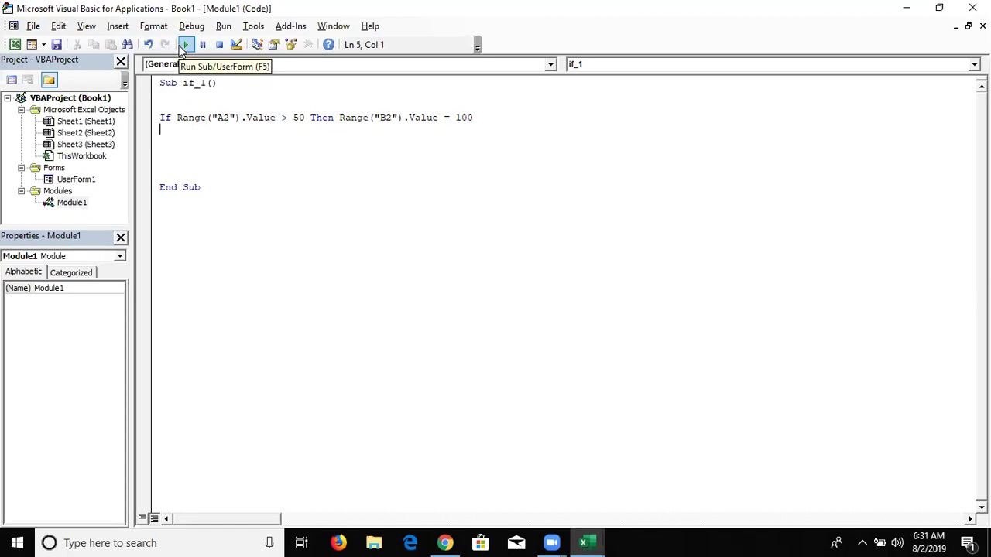
Run if_1 and check that B2 now shows 100.
left_click(185, 44)
key("alt+F11")
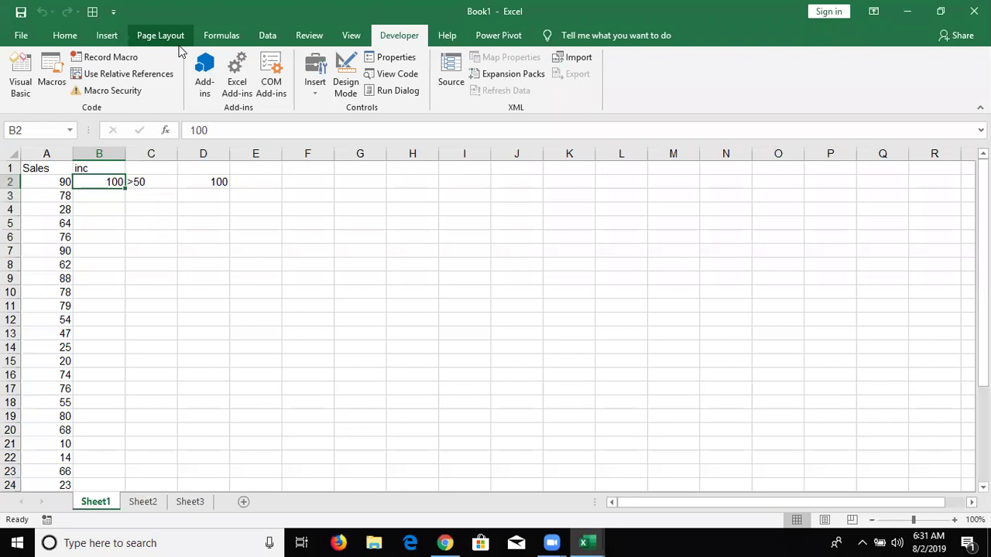
key("ctrl+c")
key("Down")
key("shift+Down")
key("shift+Down")
key("shift+Down")
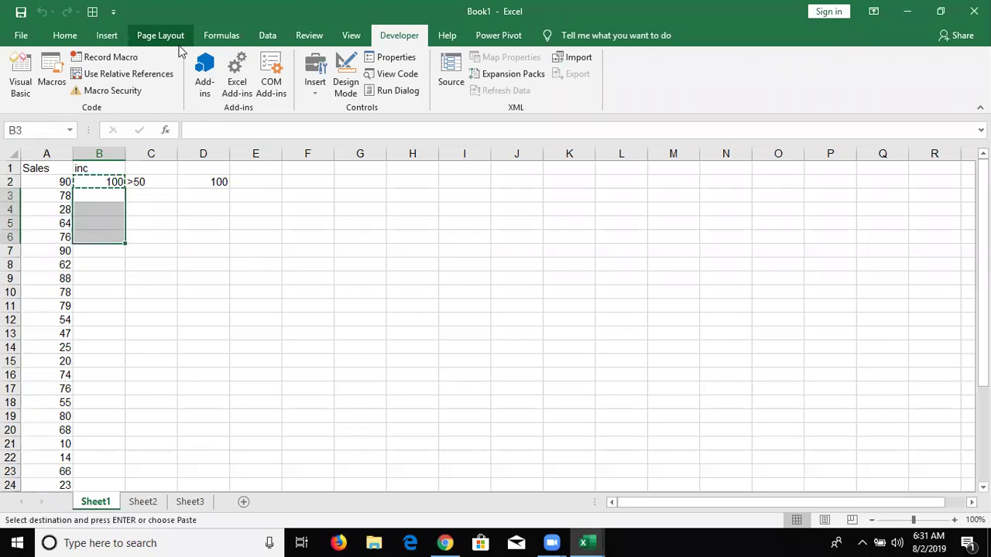
key("Delete")
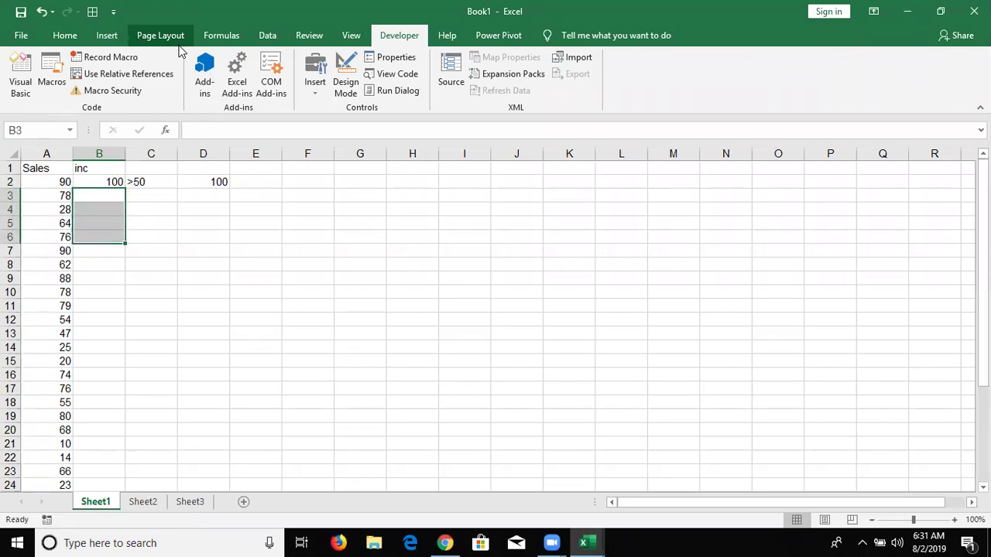
key("Up")
key("Down")
key("Up")
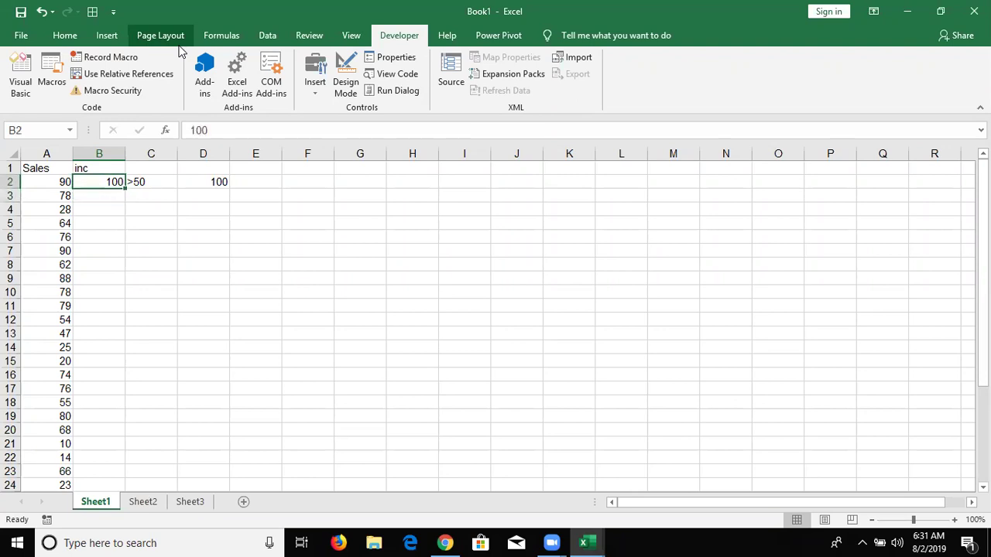
Find that the Sales values end at A34, then return to B2.
key("Left")
key("ctrl+Down")
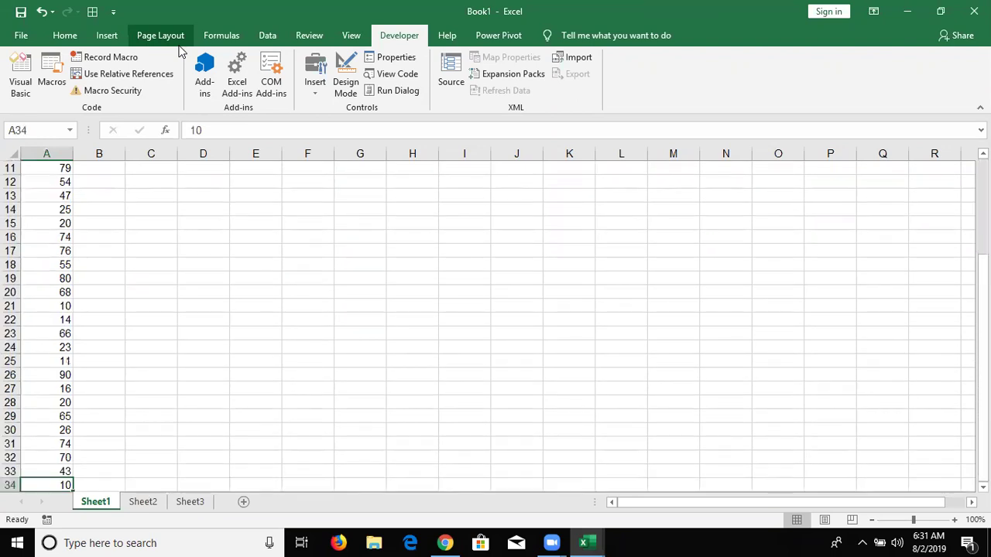
key("ctrl+Up")
key("Right")
key("Down")
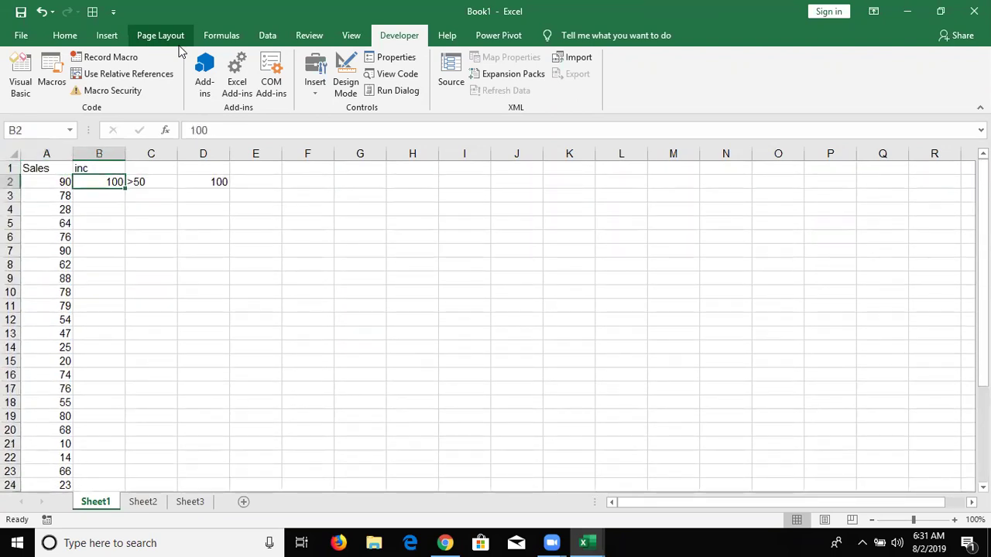
Review the If line, then confirm the Sales range runs A2 to A34.
key("alt+F11")
key("Up")
key("shift+Down")
key("shift+Down")
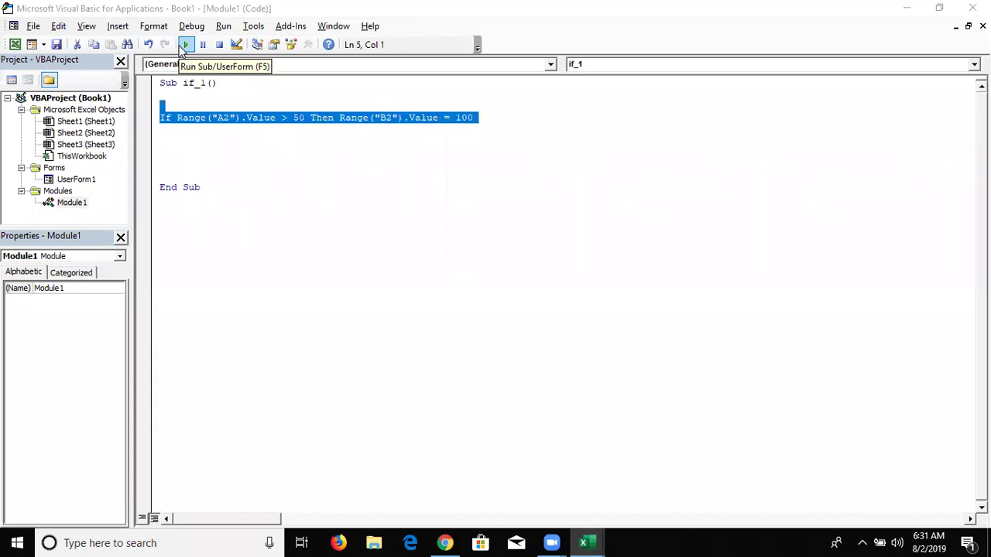
left_click(185, 44)
key("alt+F11")
key("Left")
key("ctrl+shift+Down")
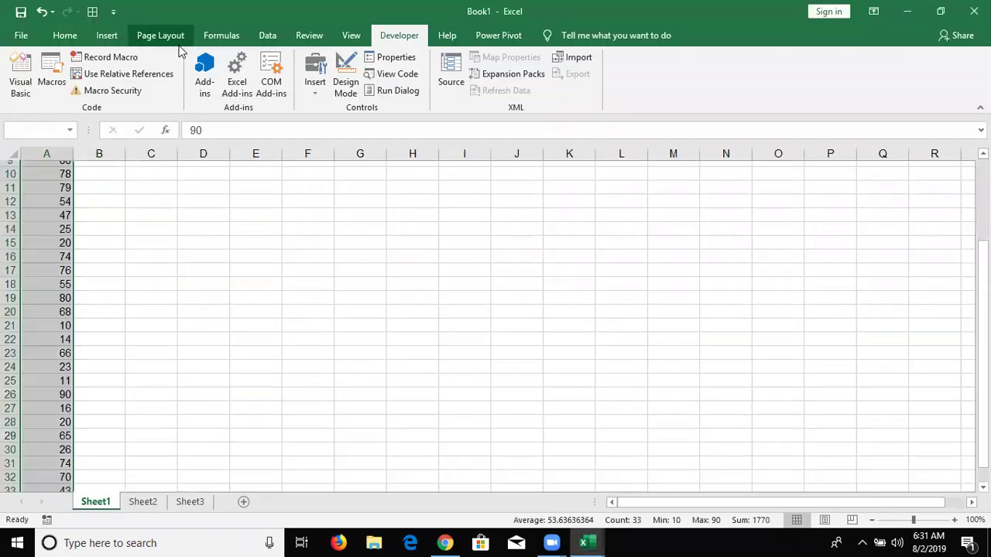
key("ctrl+Home")
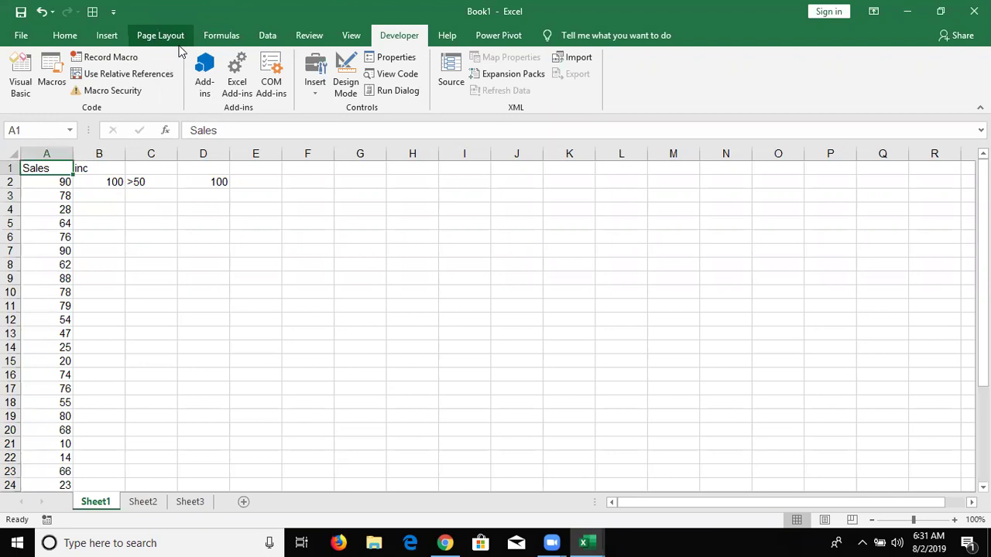
key("Down")
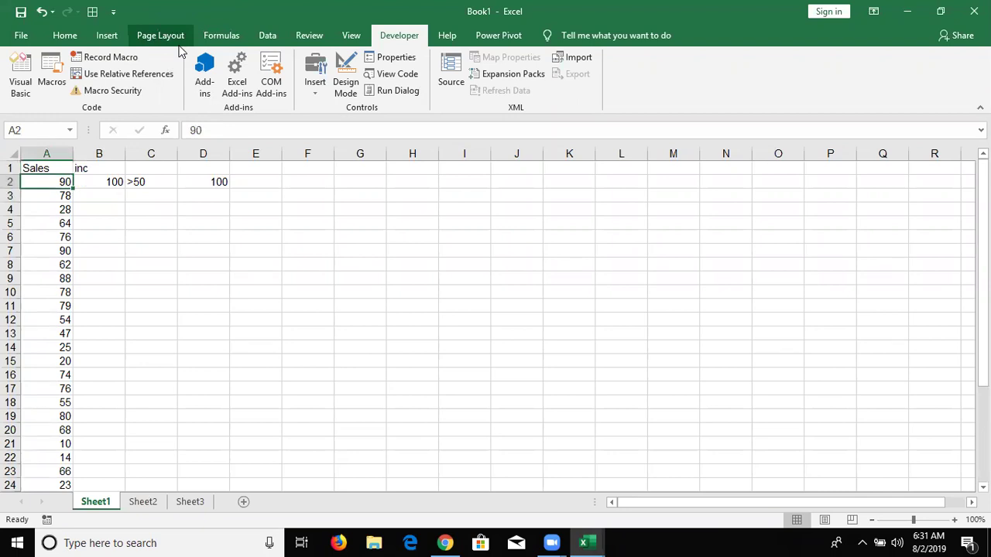
key("ctrl+Down")
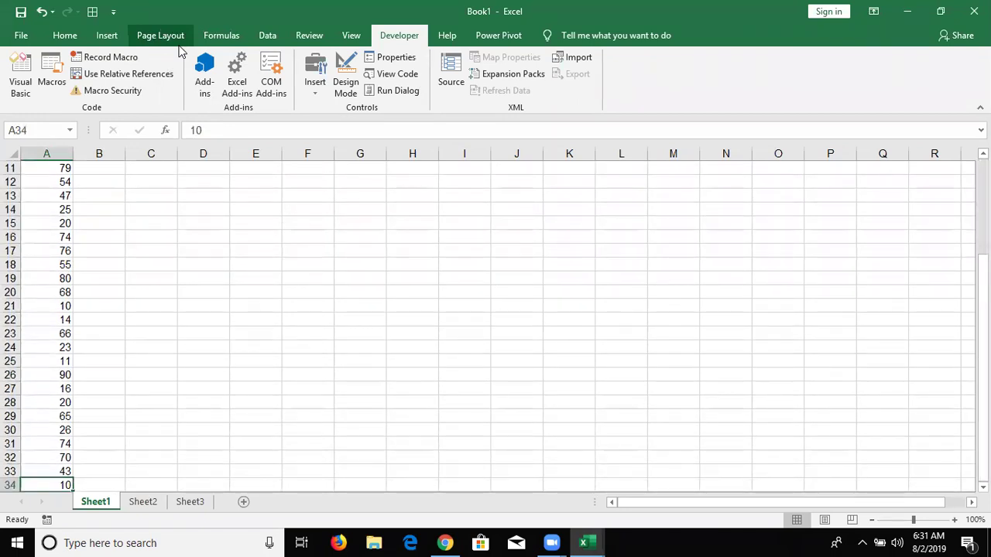
Add For i = 2 To 34 above the If line and Next i below it.
key("alt+F11")
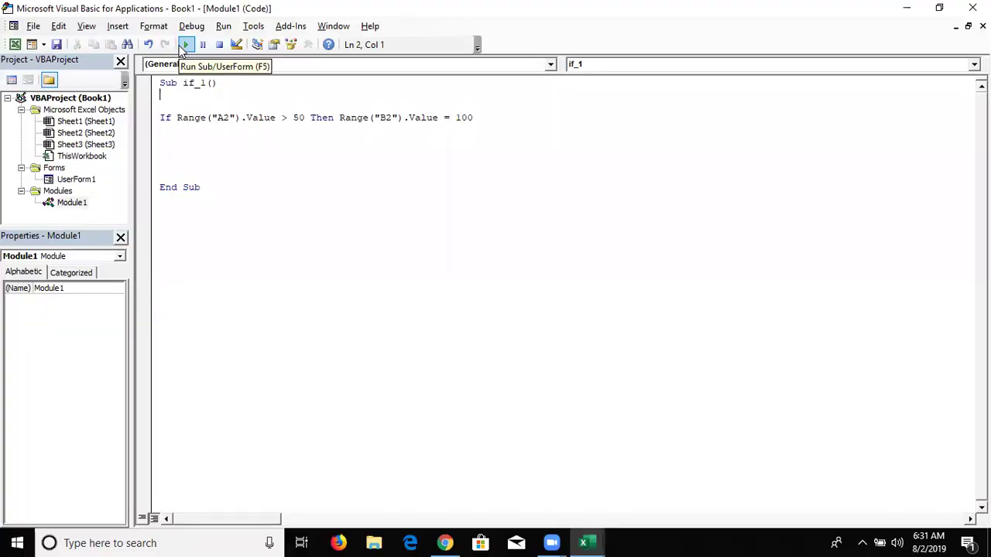
key("Return")
key("Up")
type("for i = ")
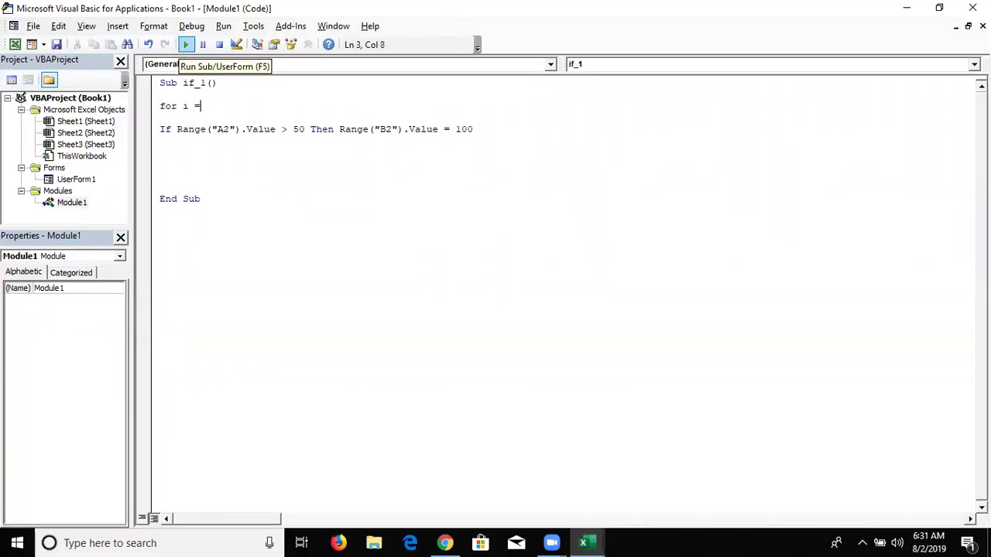
type("2 to 31")
key("BackSpace")
type("4")
key("Down")
key("Down")
type("next i")
key("Return")
Move through the If line to the A2 and B2 references.
key("Left")
key("Up")
key("Up")
key("Up")
key("Up")
key("Right")
key("Right")
key("Right")
key("Down")
key("Down")
key("Right")
key("Right")
key("Right")
key("Right")
key("Right")
key("Right")
key("Right")
key("Right")
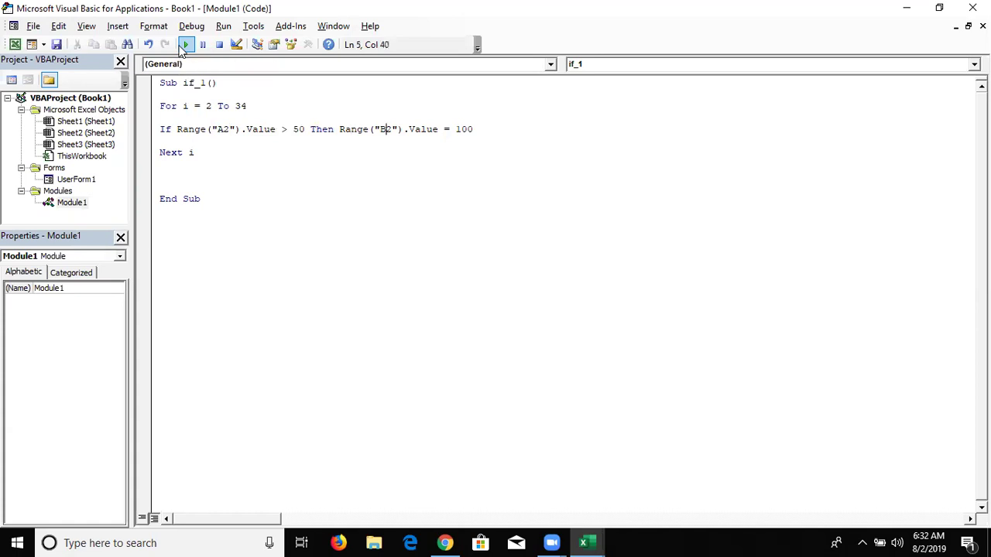
key("Left")
key("Left")
key("Left")
key("Left")
key("Left")
key("Left")
key("Left")
key("Left")
key("Left")
key("Left")
key("Left")
key("Left")
key("Left")
key("Left")
key("Left")
key("Left")
key("Left")
key("Left")
key("Left")
key("Left")
key("Left")
Replace A2 with "A" & i and B2 with "B" & i in the If line.
key("Up")
key("Up")
key("Left")
key("Left")
key("Left")
key("Left")
key("Left")
key("Left")
key("Left")
key("Left")
key("shift+Right")
key("Down")
key("Down")
key("Right")
key("Right")
key("Right")
key("Right")
key("Right")
key("Right")
key("BackSpace")
key("Right")
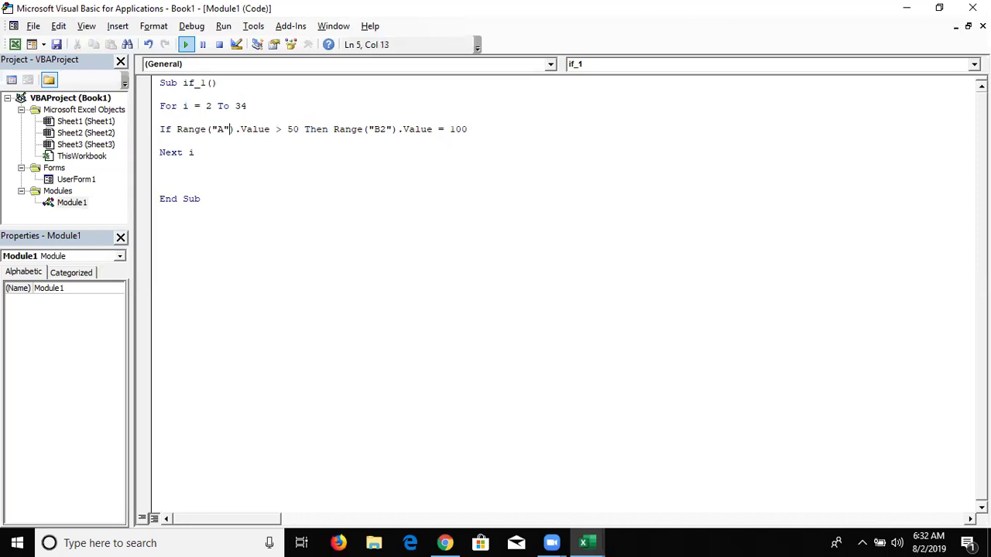
type("& i")
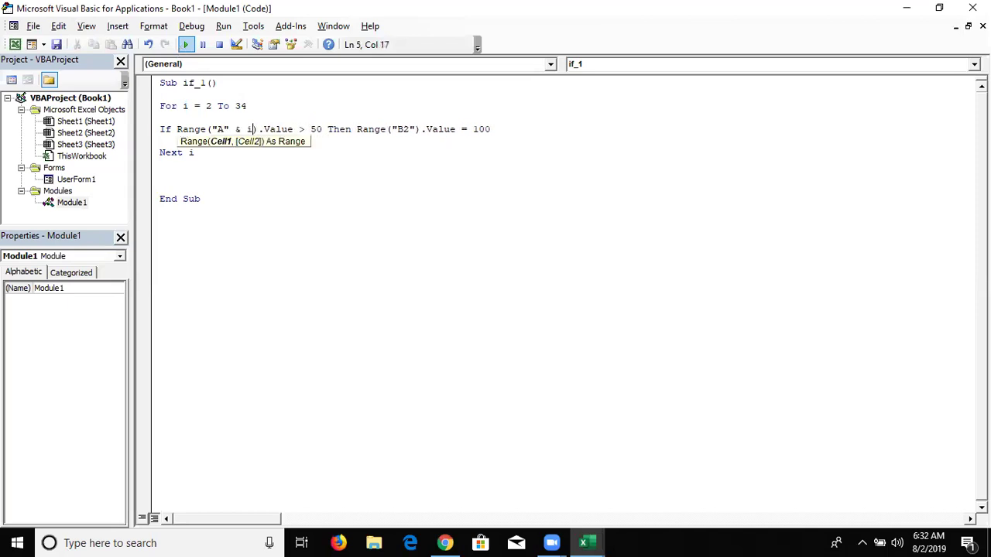
key("Right")
key("Right")
key("Right")
key("Right")
key("Right")
key("Right")
key("Right")
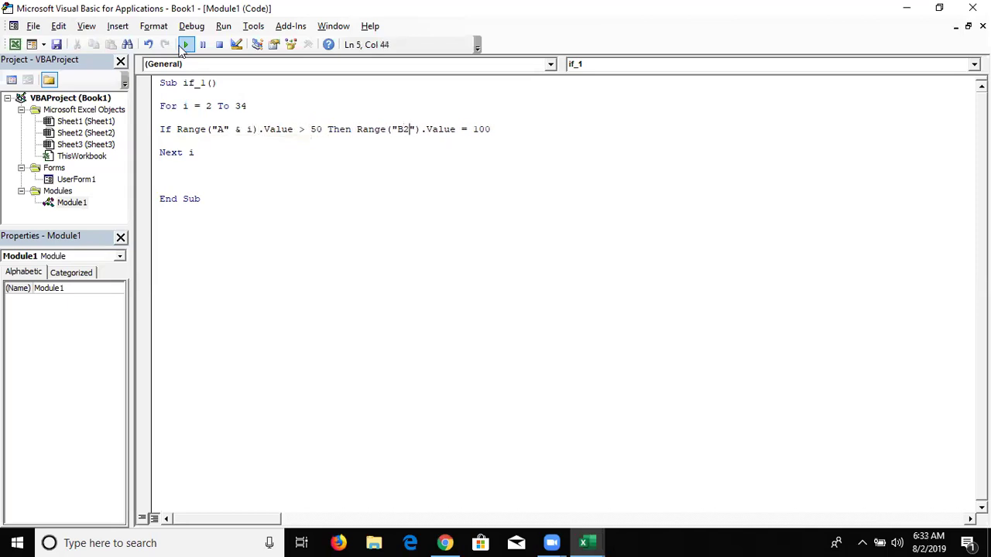
key("BackSpace")
key("Right")
type("& i")
key("Down")
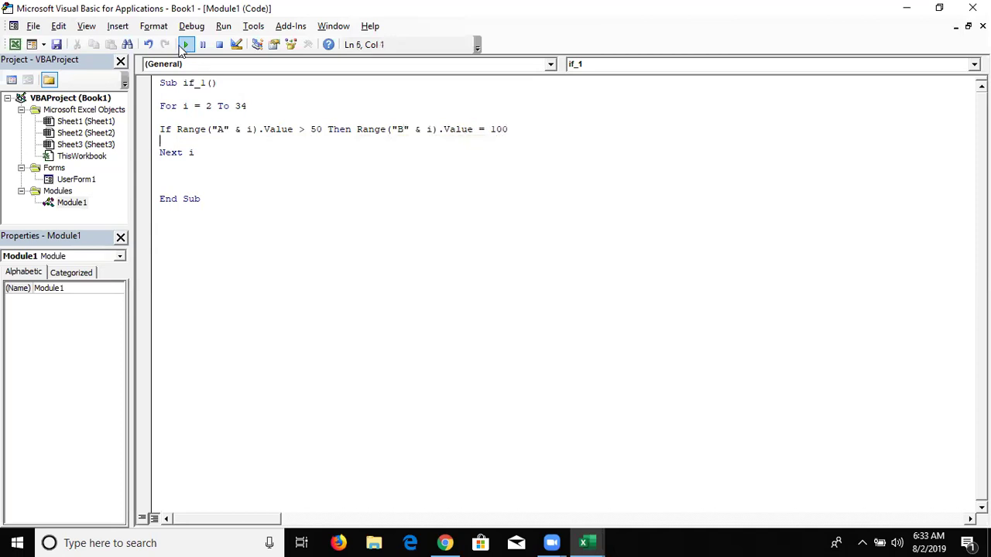
Highlight the "A" & i reference to explain how the loop counter drives it.
key("Up")
key("Left")
key("Left")
key("Left")
key("Left")
key("Left")
key("Left")
key("Left")
key("Left")
key("Left")
key("shift+Left")
key("shift+Left")
key("shift+Left")
key("shift+Left")
key("shift+Left")
key("shift+Left")
key("shift+Left")
key("shift+Left")
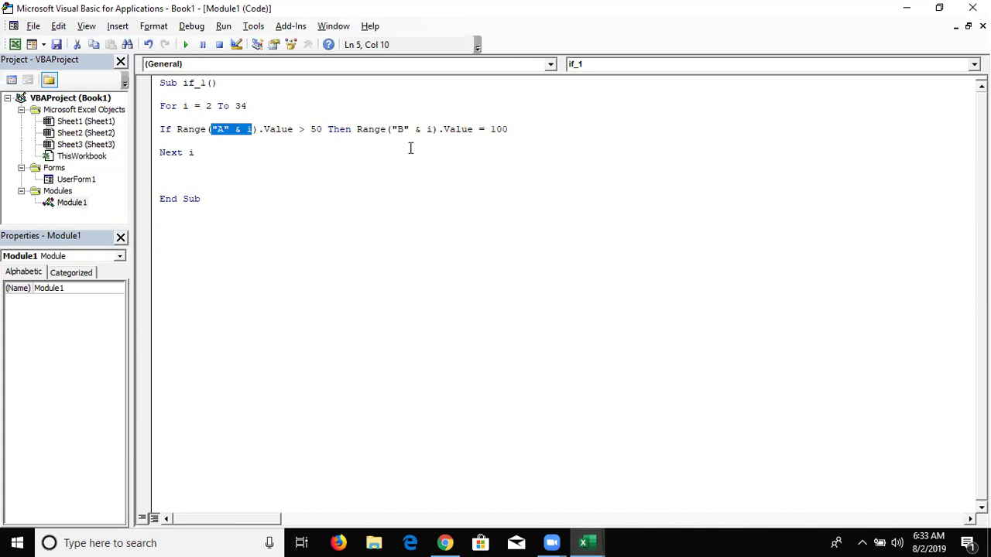
left_click(410, 149)
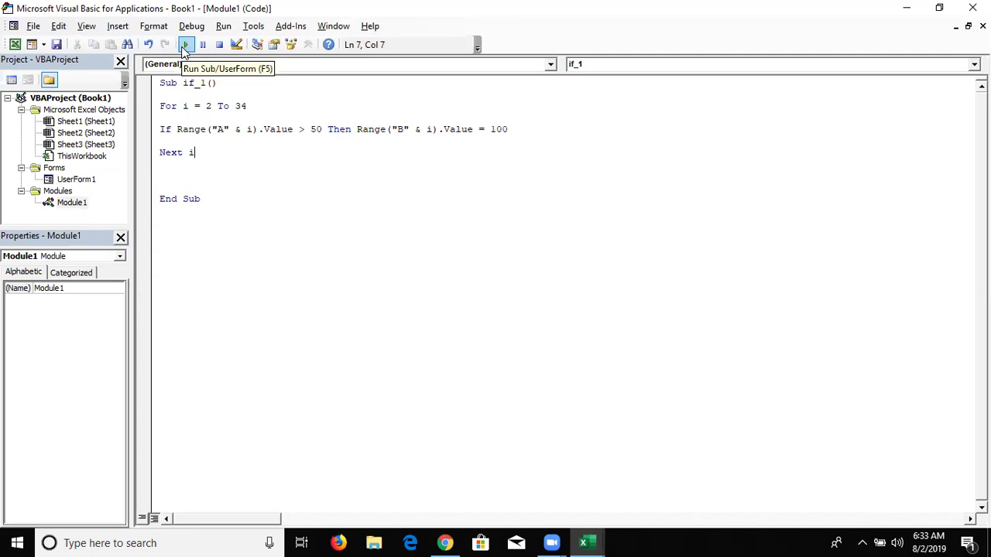
Run the looped if_1 macro, check column B in Excel, and return to the code.
left_click(186, 45)
key("alt+F11")
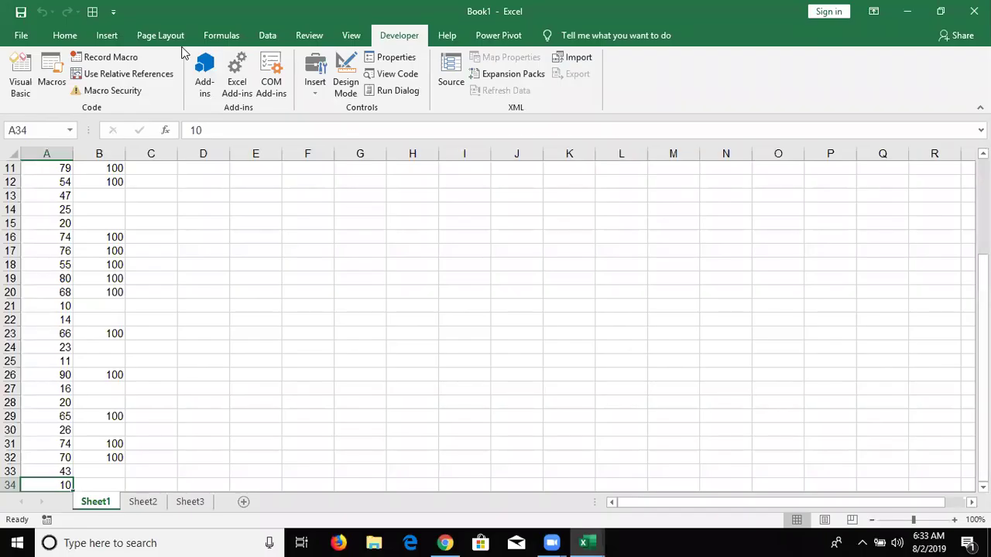
key("alt+F11")
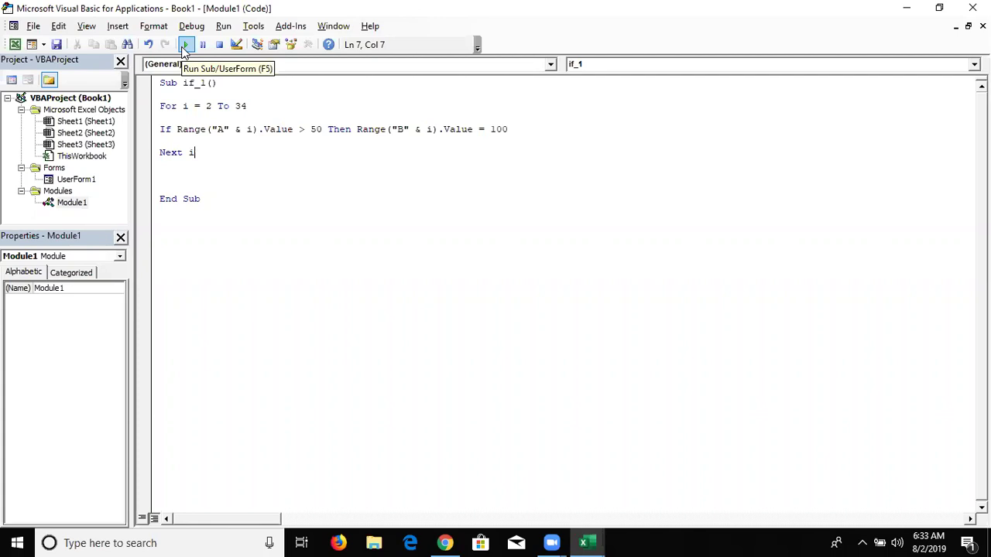
Enter a stray < in C3 and 15 in D3.
key("alt+F11")
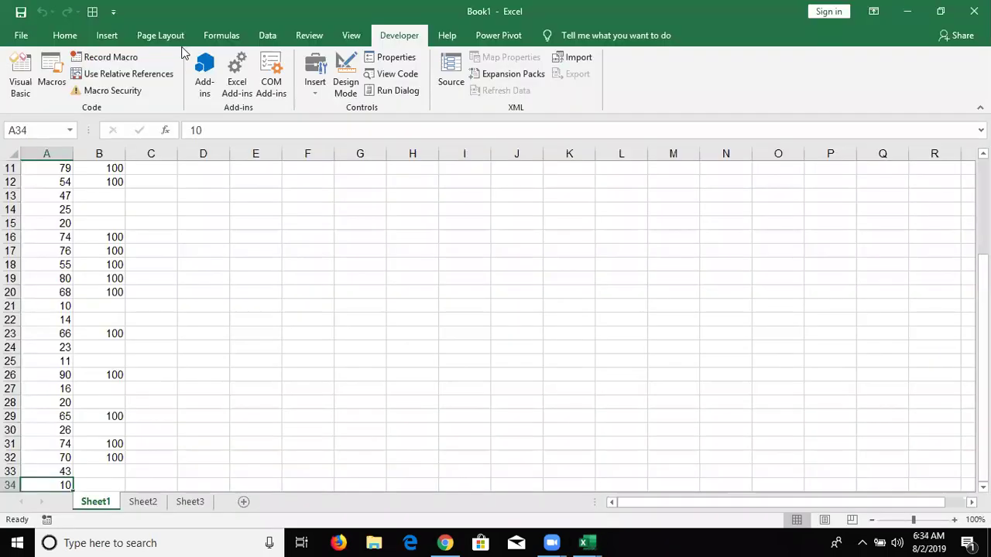
key("Right")
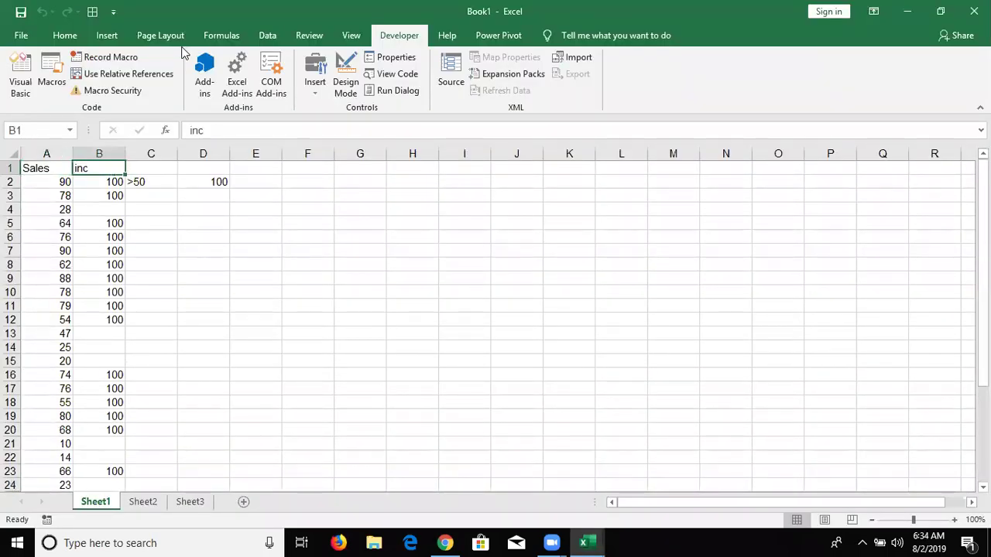
key("Right")
key("Right")
key("Right")
key("Down")
key("Down")
key("Left")
key("Left")
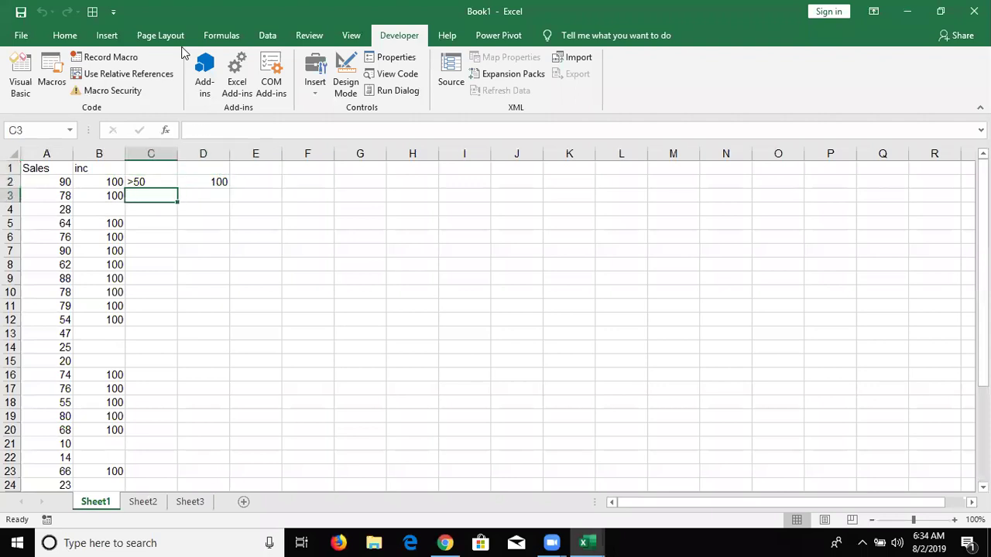
type("<")
key("Right")
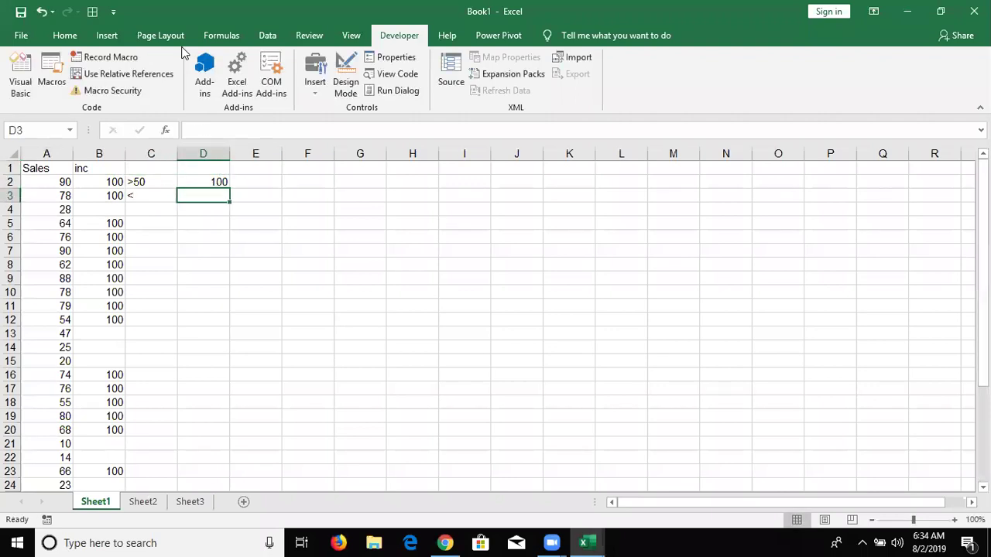
type("15")
key("Return")
Clear the entries in C3:D3 and return to the first Sales value in A2.
key("Left")
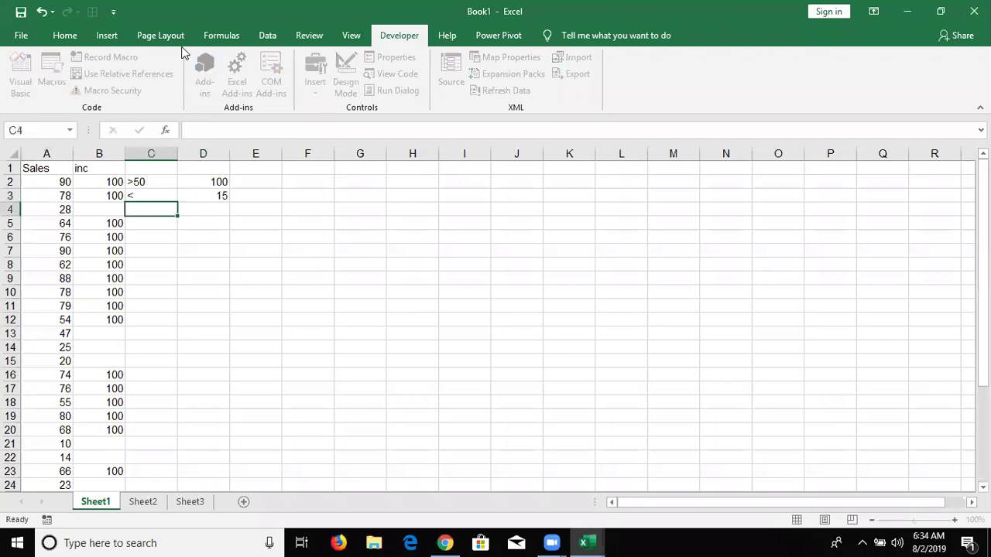
key("Left")
key("Up")
key("Up")
key("Right")
key("Down")
key("shift+Right")
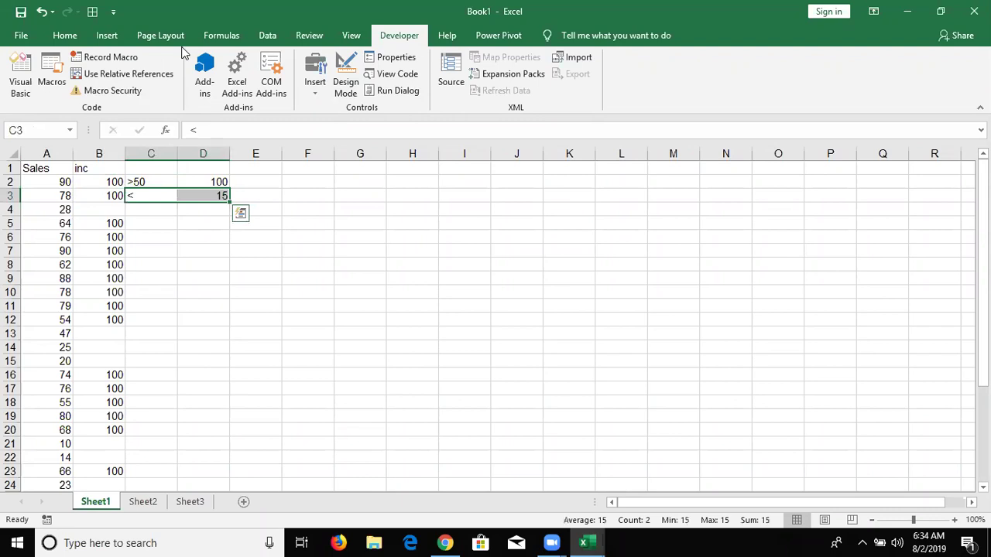
key("Delete")
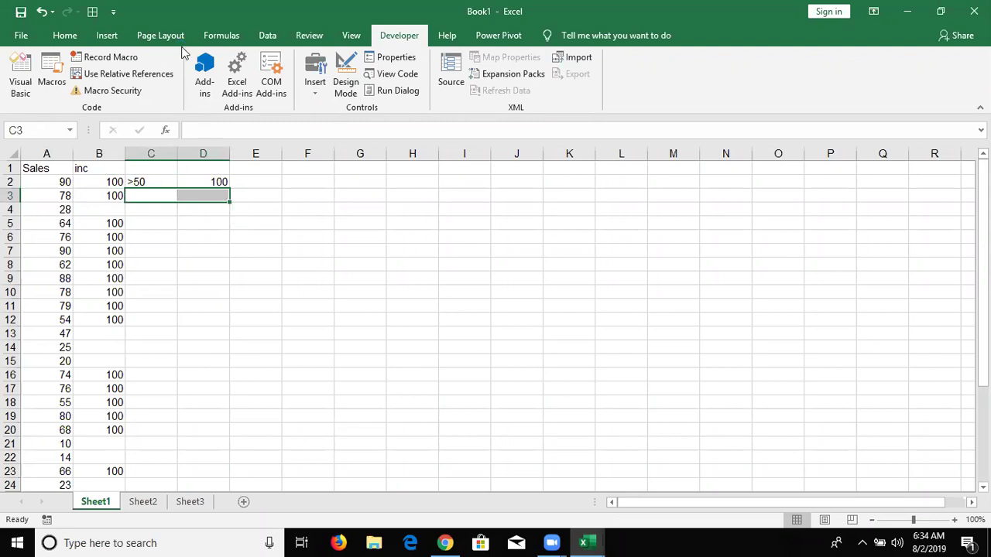
key("Up")
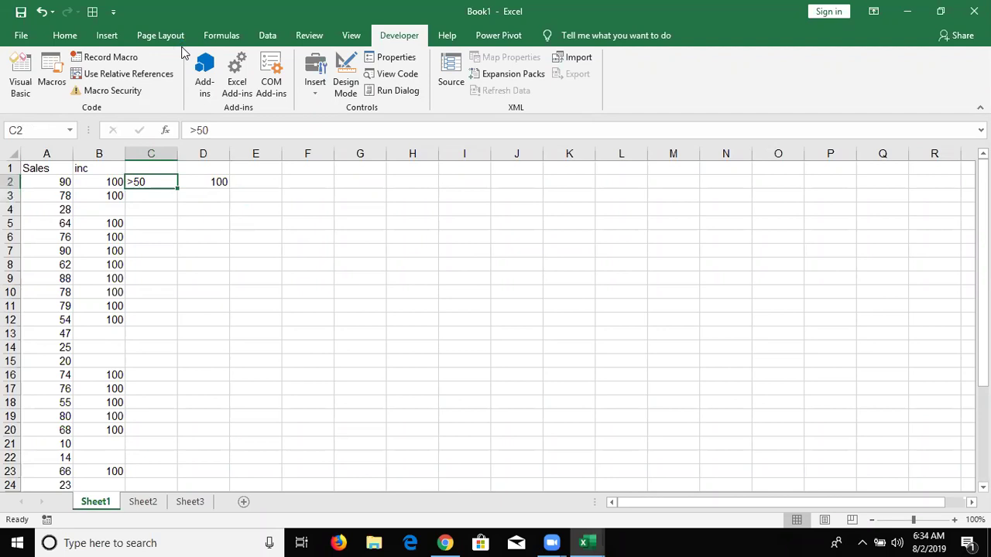
key("Down")
key("Up")
key("Left")
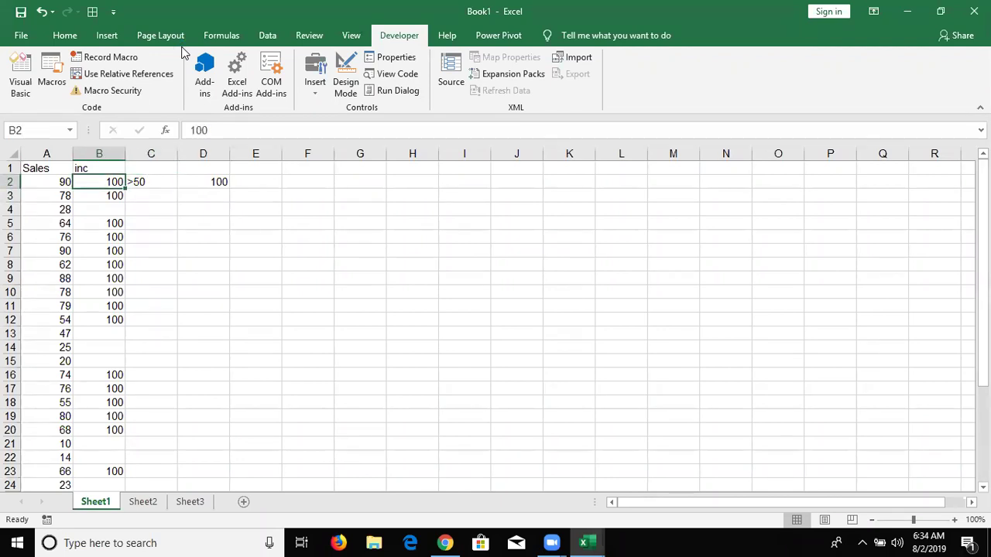
key("Left")
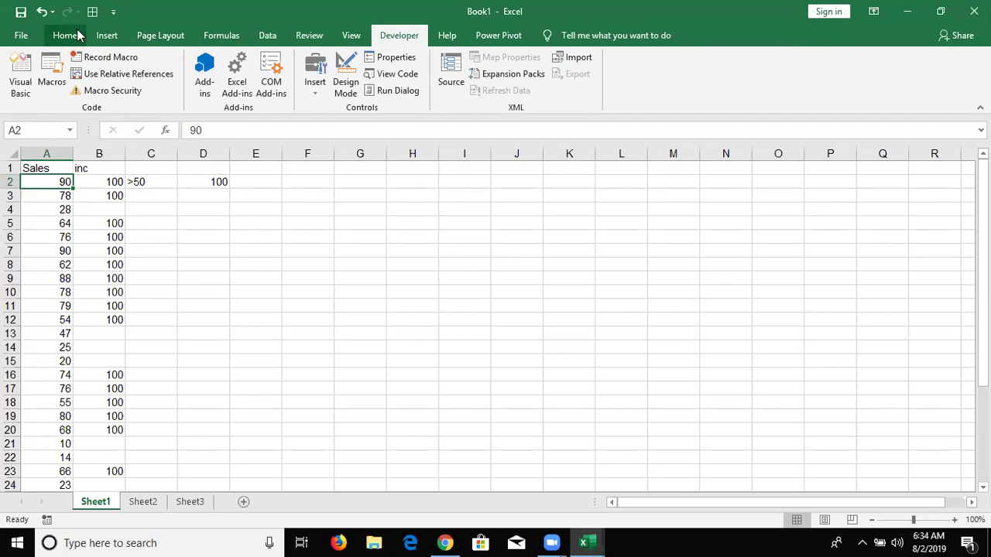
Apply a yellow fill to A2, undo it, and return to the if_1 code.
left_click(76, 31)
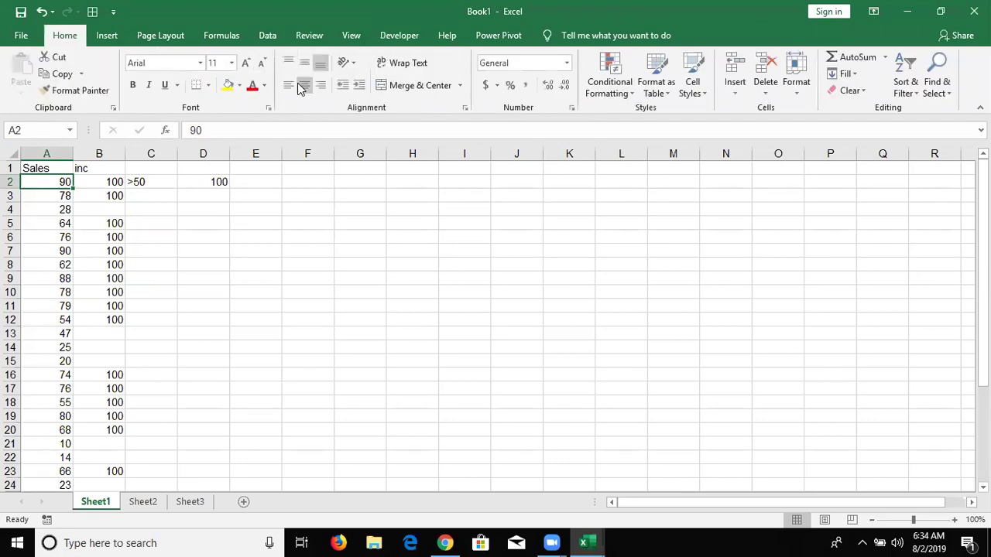
left_click(227, 85)
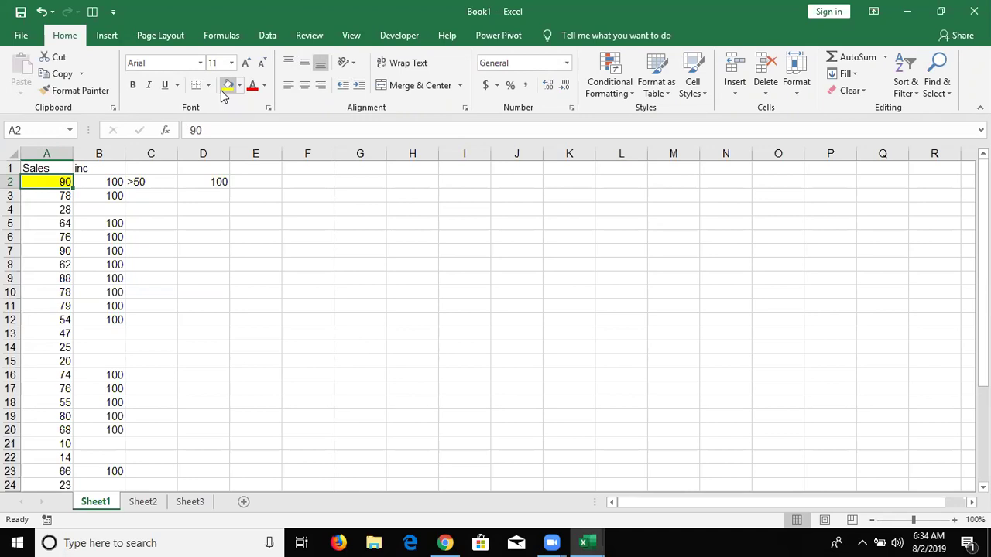
key("Right")
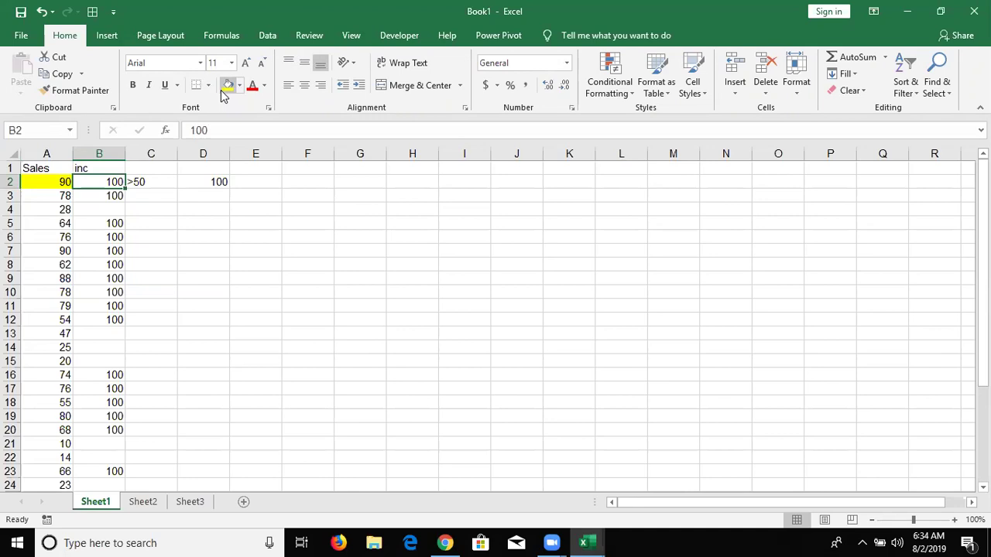
key("Left")
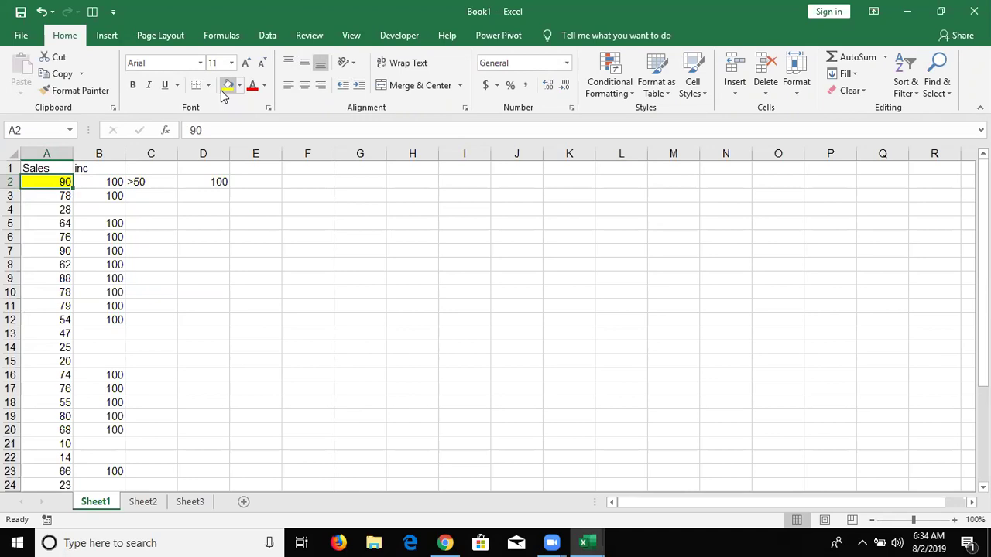
key("ctrl+z")
key("alt+F11")
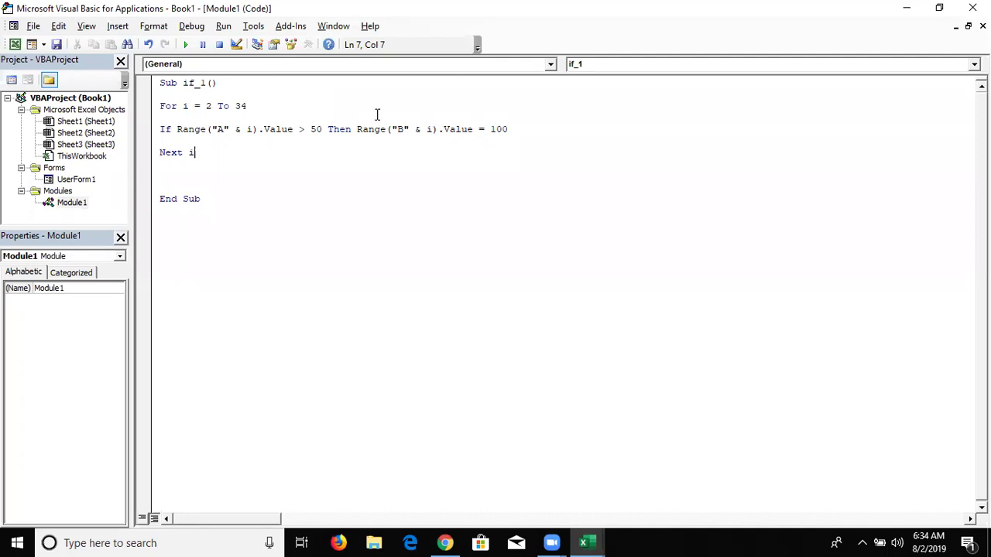
Split if_1's If line so the column B assignment sits on its own line.
left_click(358, 129)
key("Return")
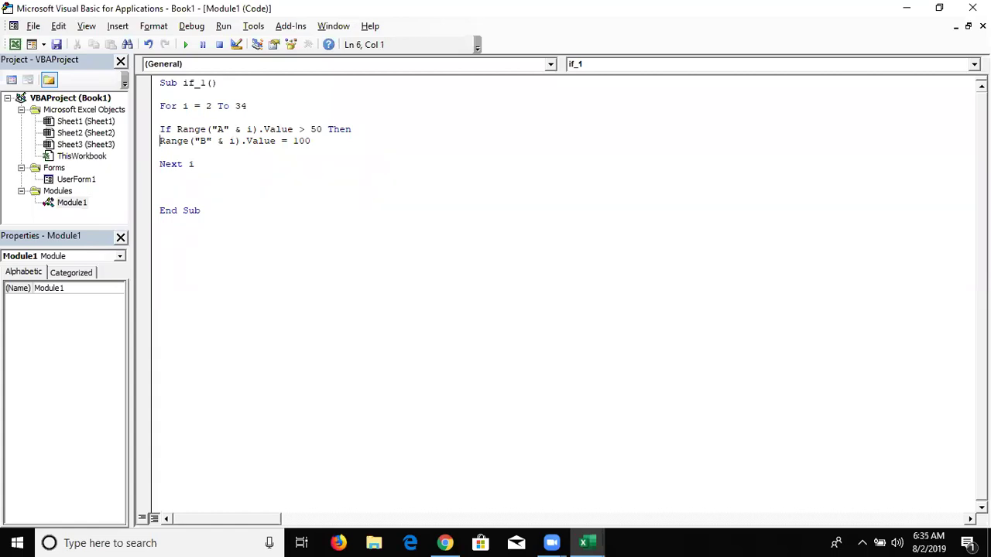
left_click(161, 152)
Add Range("A" & i).Interior.Color = vbGreen below the column B assignment.
type("range(\"A\" ")
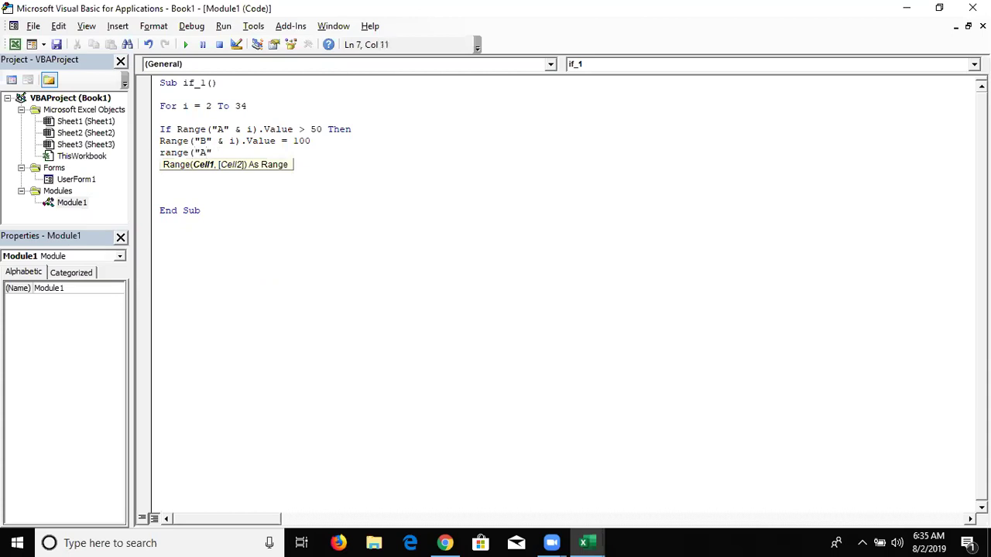
type("& i).")
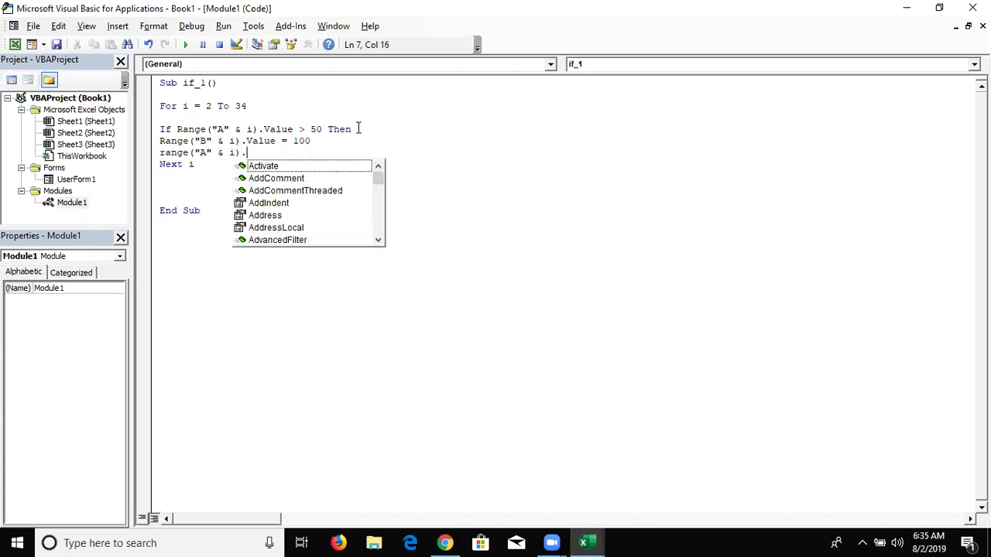
type("vvvvvv")
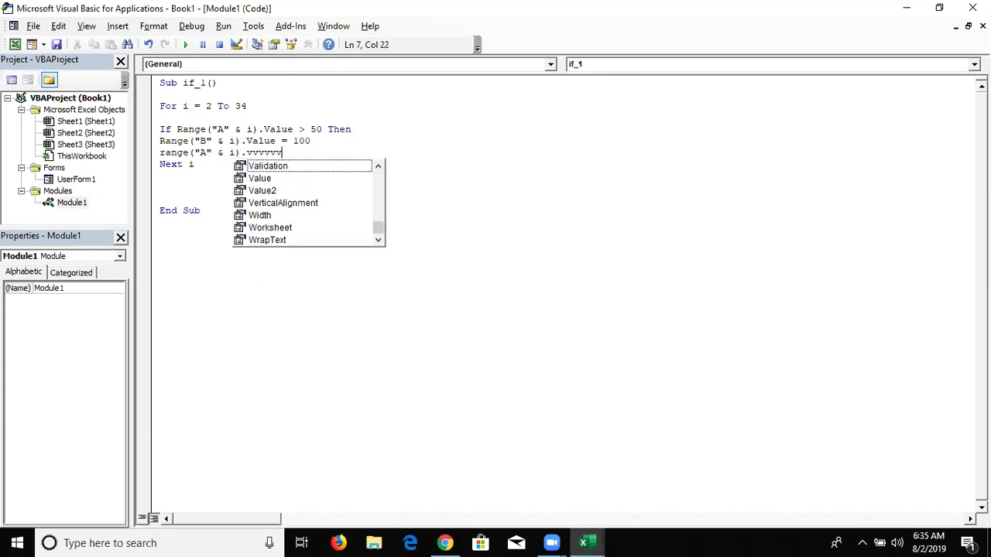
key("BackSpace")
key("BackSpace")
key("BackSpace")
key("BackSpace")
key("BackSpace")
key("BackSpace")
key("BackSpace")
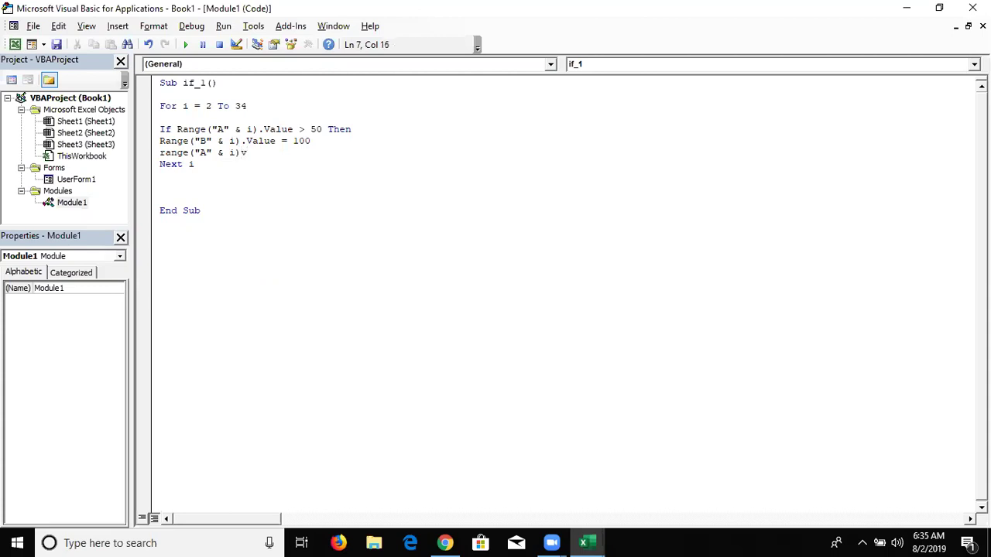
type(".v")
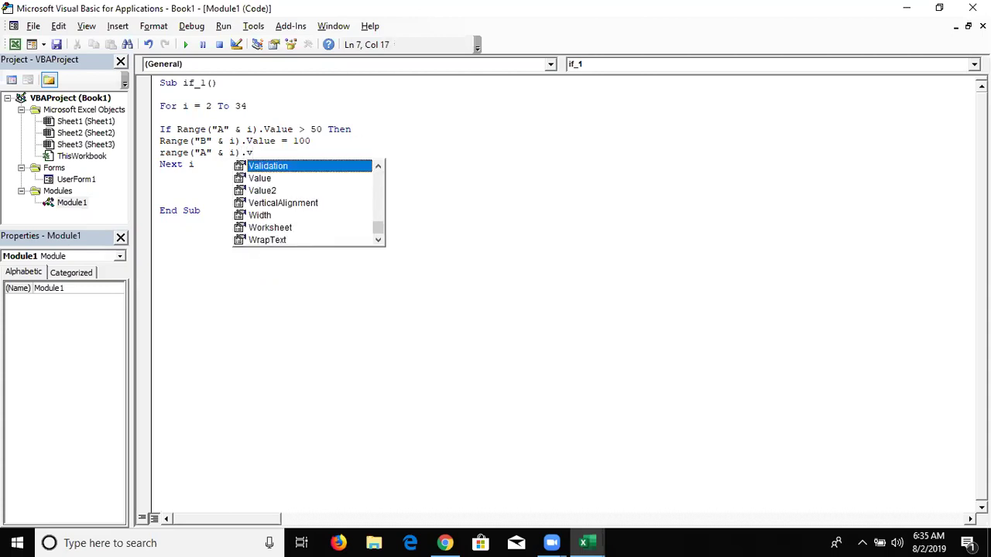
key("BackSpace")
type("in")
key("Down")
key("Down")
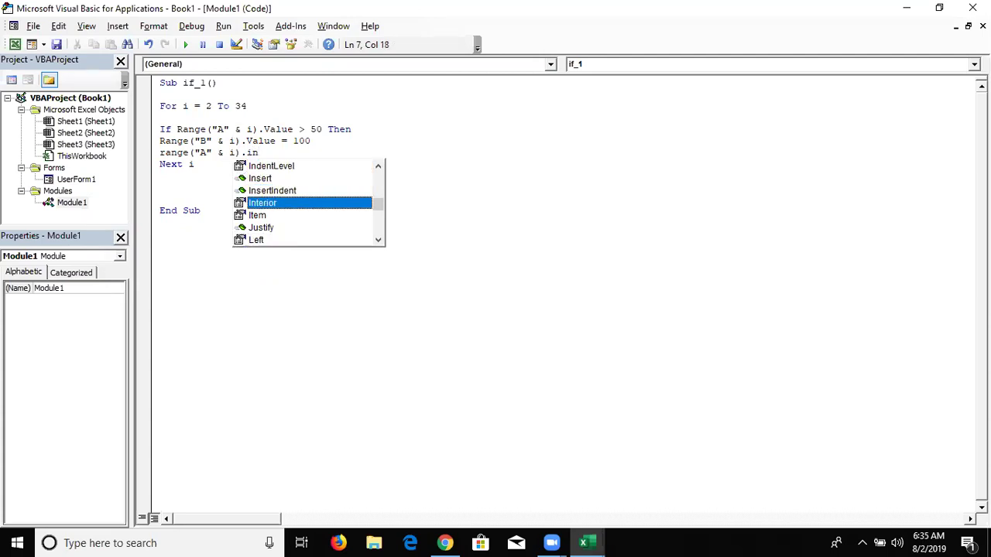
key("Tab")
type(".co")
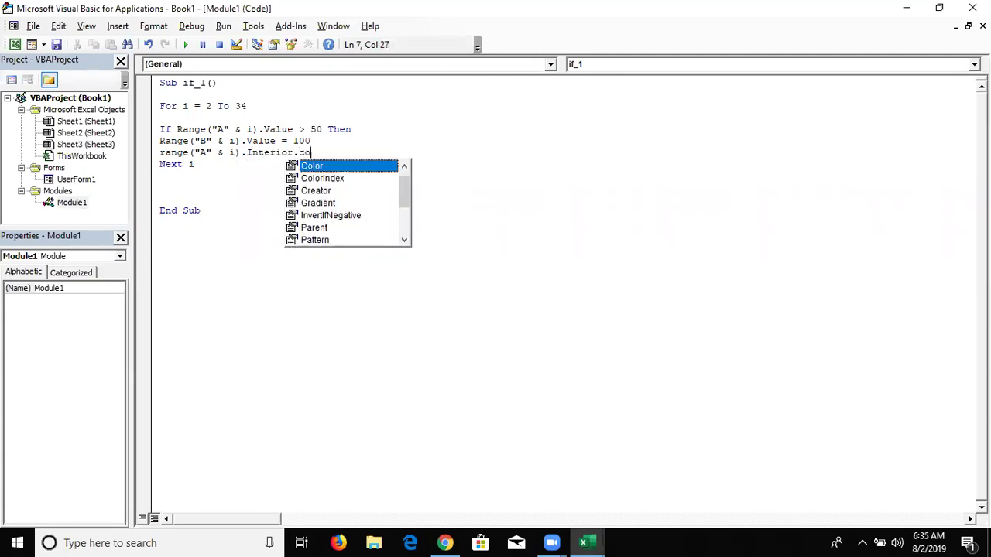
key("Tab")
type("=")
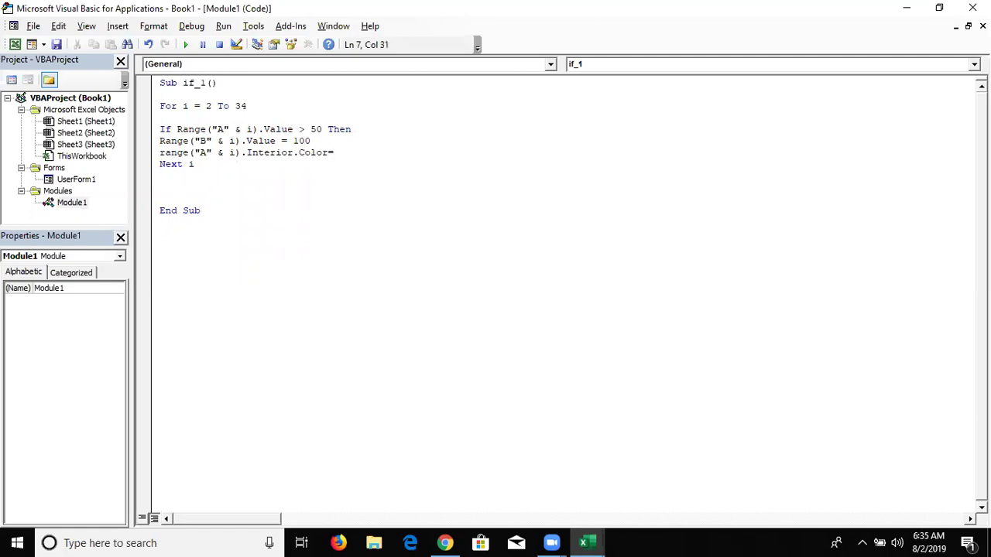
type("vb")
type("green")
key("Down")
Insert a blank line before Next i.
key("Left")
key("Left")
key("Left")
key("Left")
key("Left")
key("Left")
key("Return")
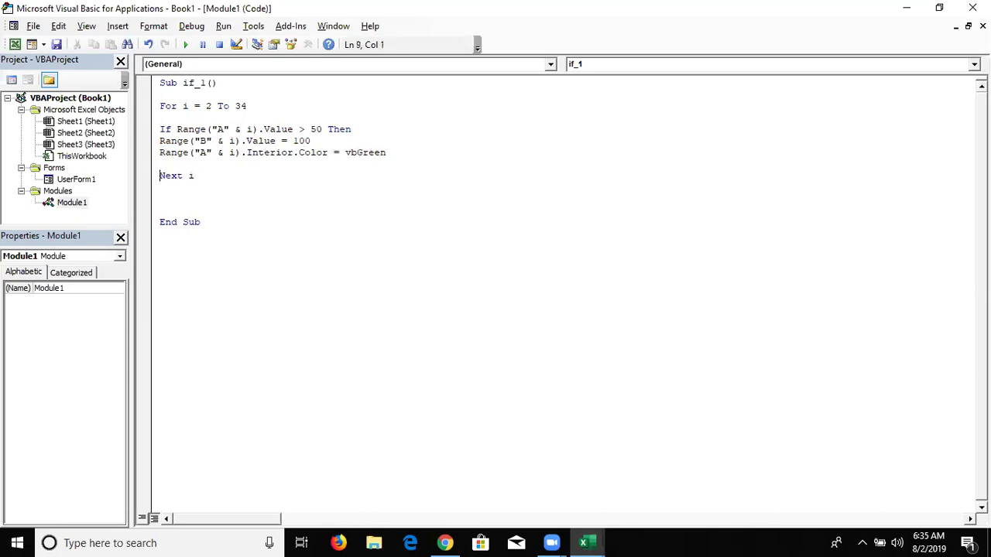
Close the If with End If, then copy the if_1 macro and paste a duplicate below.
type("end if")
key("Up")
key("Up")
key("Up")
key("Up")
key("Up")
key("Up")
key("Left")
key("Home")
key("shift+Down")
key("shift+Down")
key("shift+Down")
key("shift+Down")
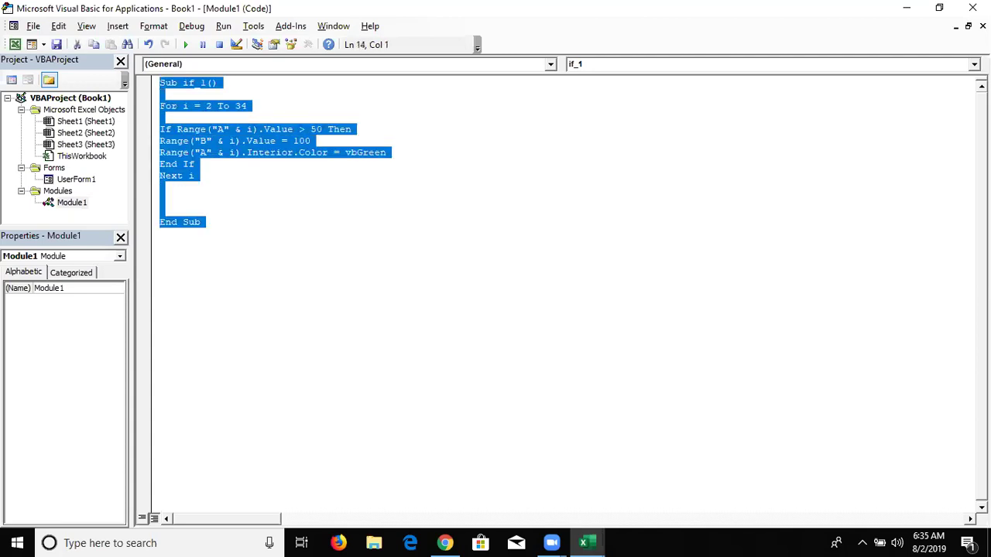
key("ctrl+c")
key("ctrl+v")
key("ctrl+v")
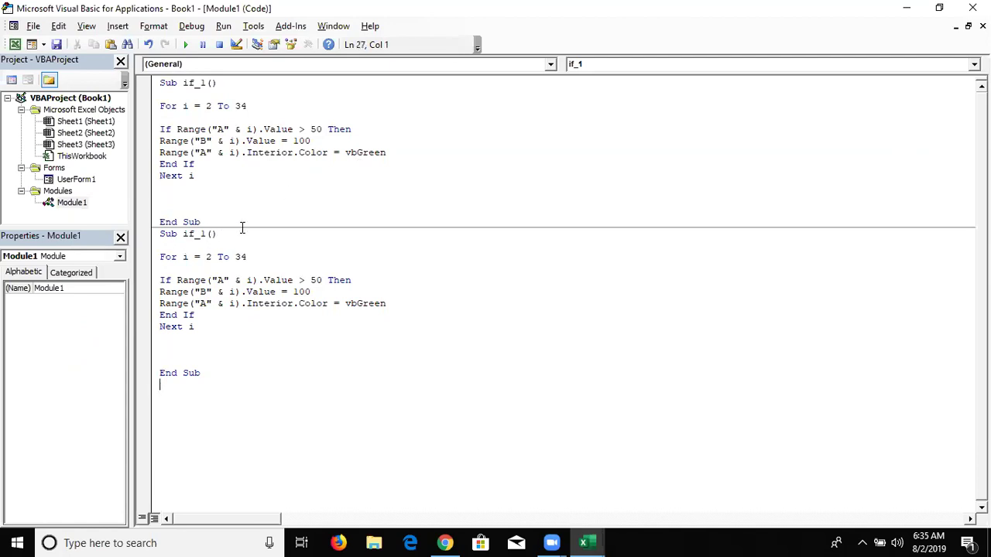
Rename the pasted copy's Sub to if_2.
left_click(189, 242)
left_click(204, 236)
key("BackSpace")
type("2")
Delete the End If and the vbGreen fill line from if_1.
left_click(179, 164)
double_click(179, 164)
key("Delete")
key("Delete")
key("Delete")
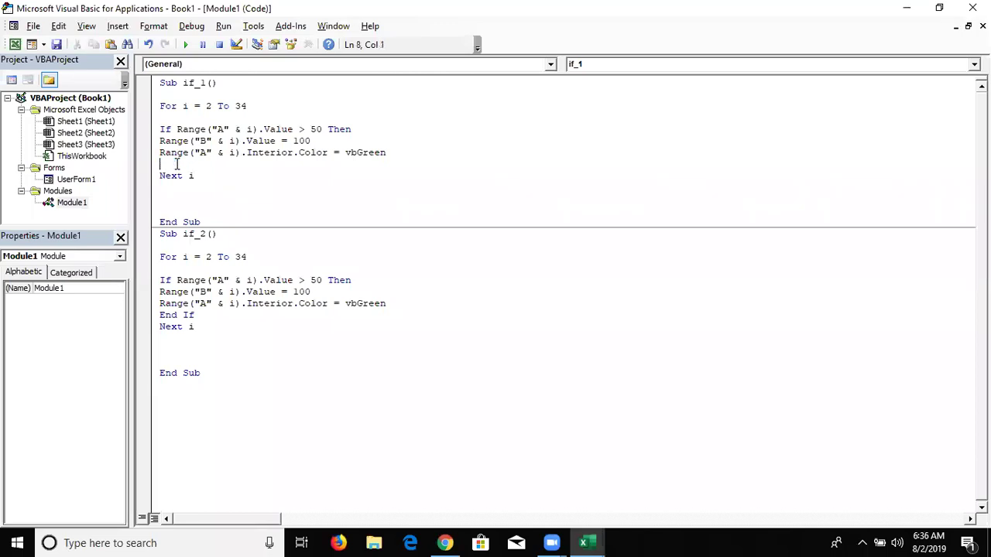
key("shift+Up")
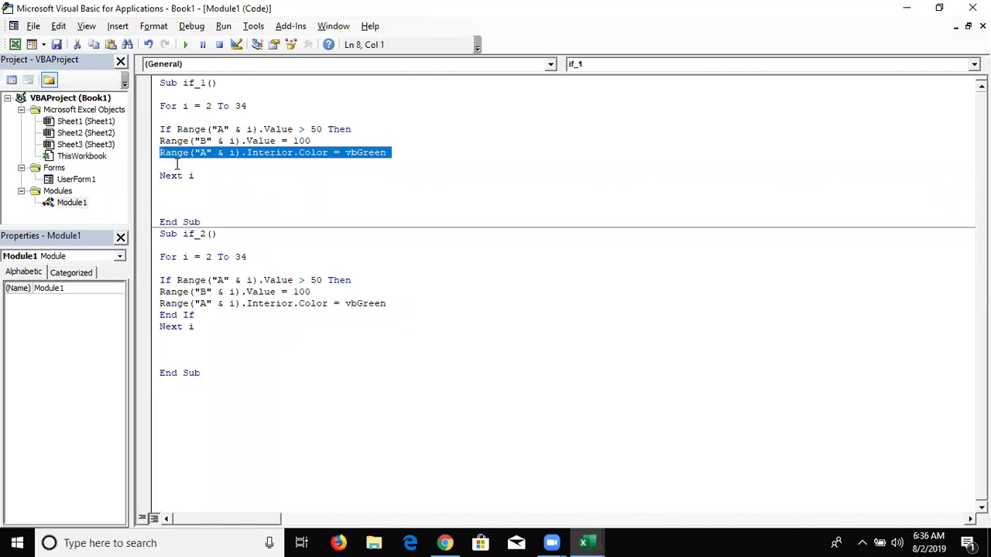
key("Delete")
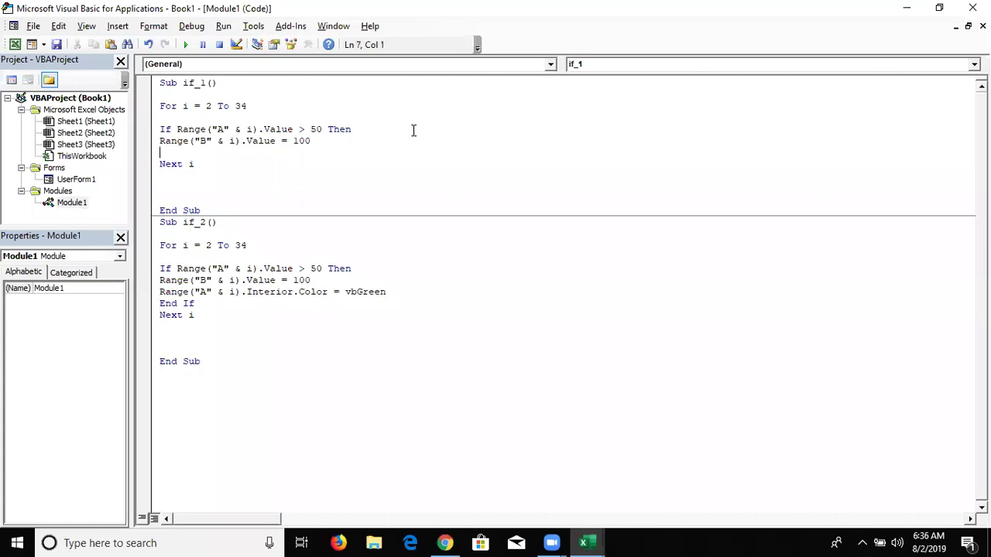
Rejoin the column B assignment onto if_1's If line.
left_click(387, 133)
key("Delete")
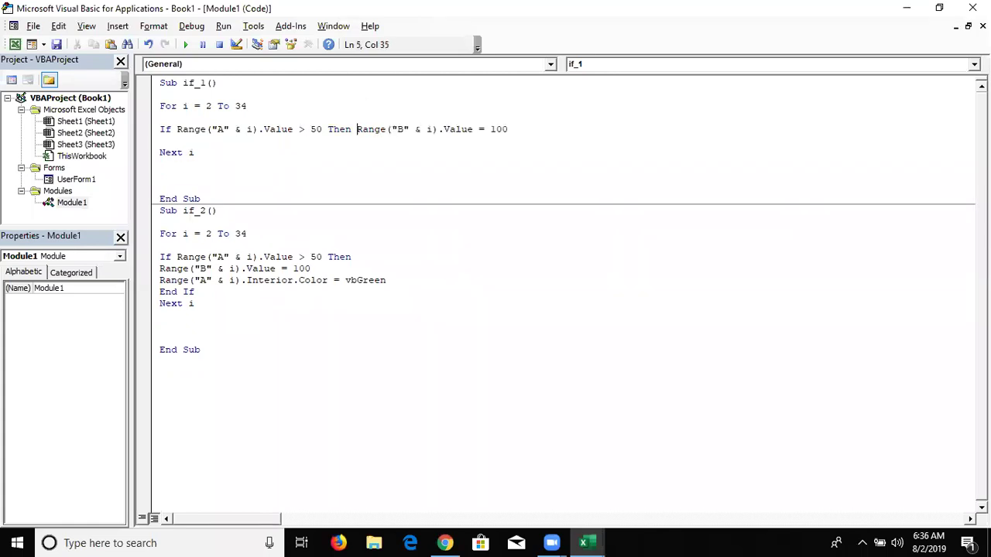
left_click(301, 318)
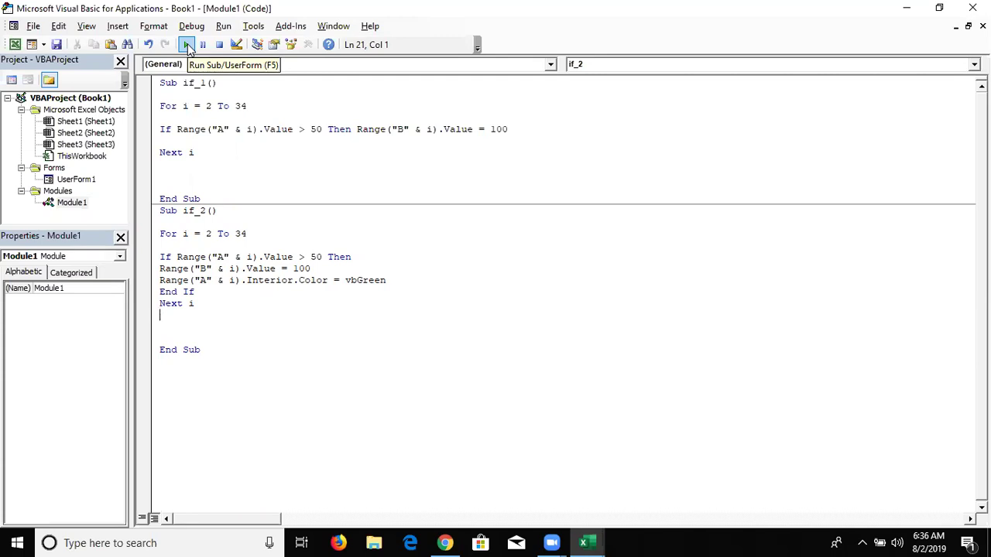
Run if_2 and check on the sheet that Sales values over 50 turned green.
left_click(187, 47)
key("alt+F11")
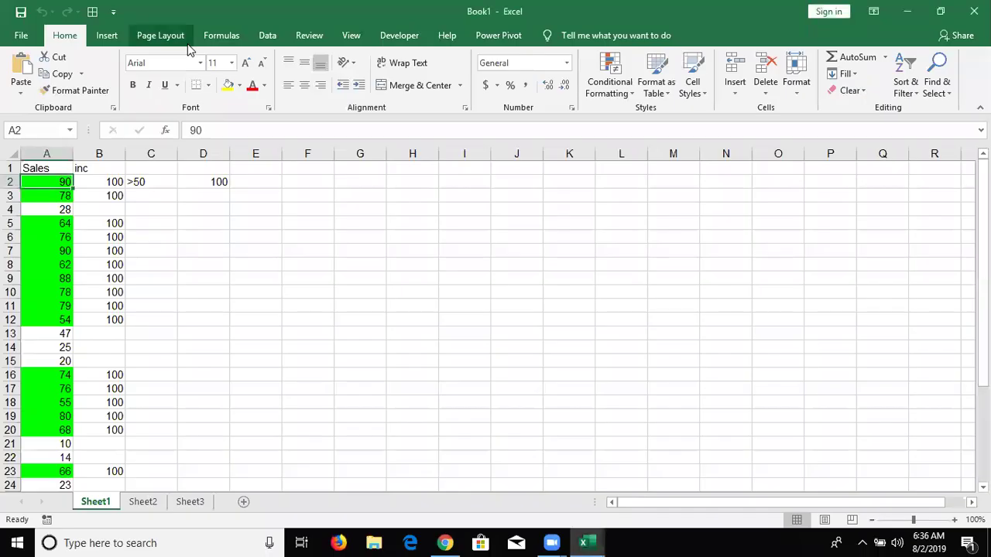
key("Down")
key("Down")
key("Down")
key("Down")
key("Down")
key("Down")
key("Down")
key("Down")
key("Down")
key("Down")
key("Up")
key("Up")
key("Up")
key("Up")
key("Up")
key("Up")
key("Up")
key("Up")
key("Up")
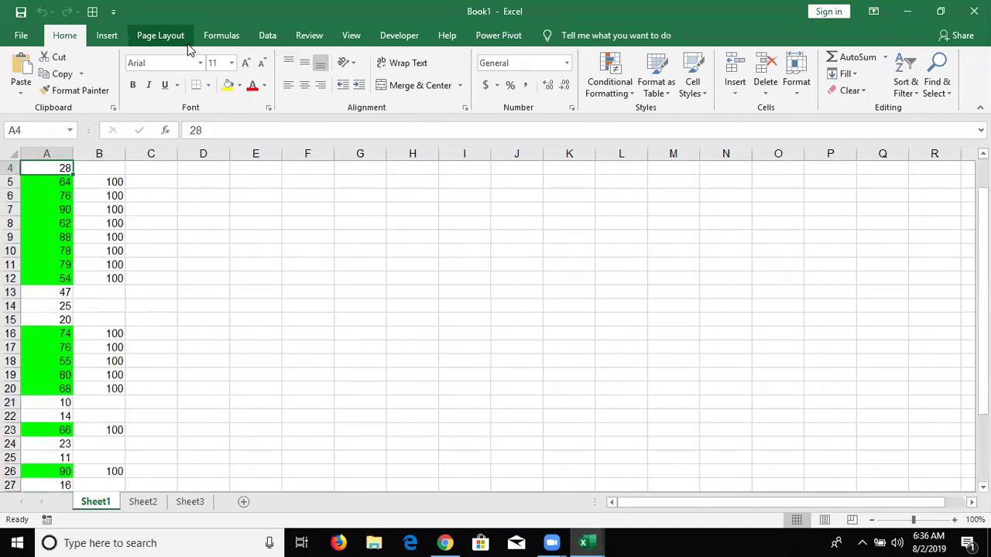
key("alt+F11")
key("Up")
key("Up")
key("Up")
key("Up")
key("Up")
key("Up")
key("shift+Down")
key("Down")
key("Down")
key("Down")
key("Down")
key("Down")
key("Down")
key("Down")
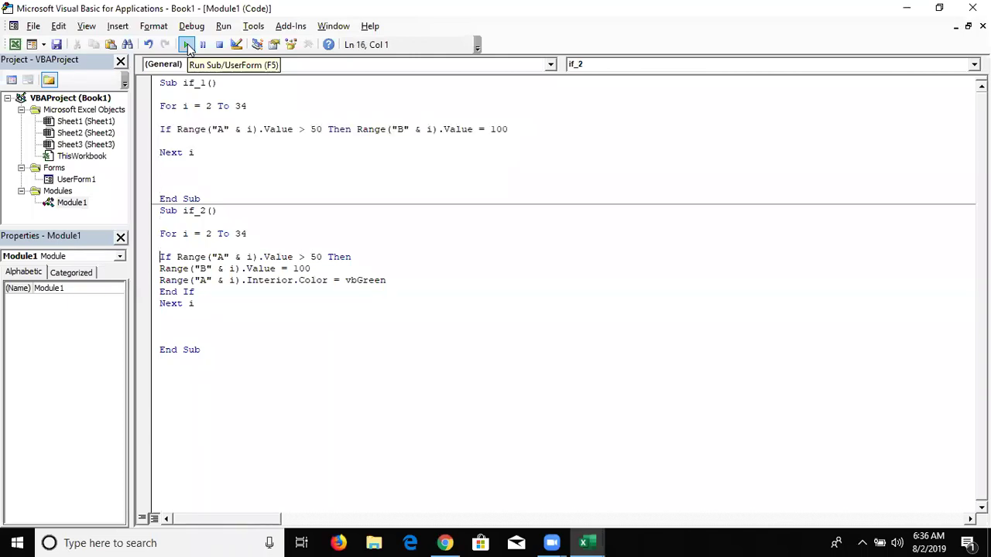
Highlight if_2's If condition and its 100 and green-shading statements, then run if_2.
key("shift+Down")
key("Right")
key("shift+Down")
key("shift+Down")
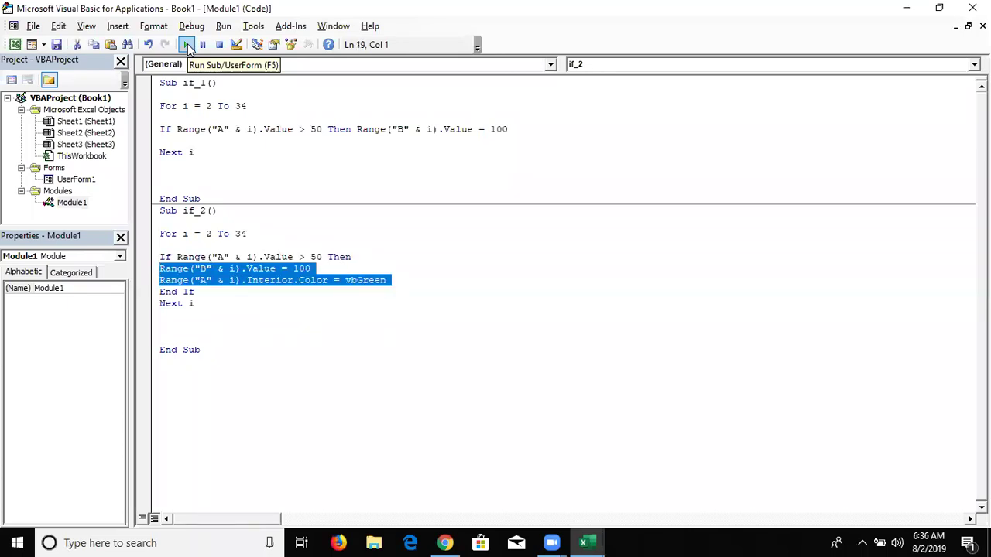
key("Left")
key("shift+Down")
key("Right")
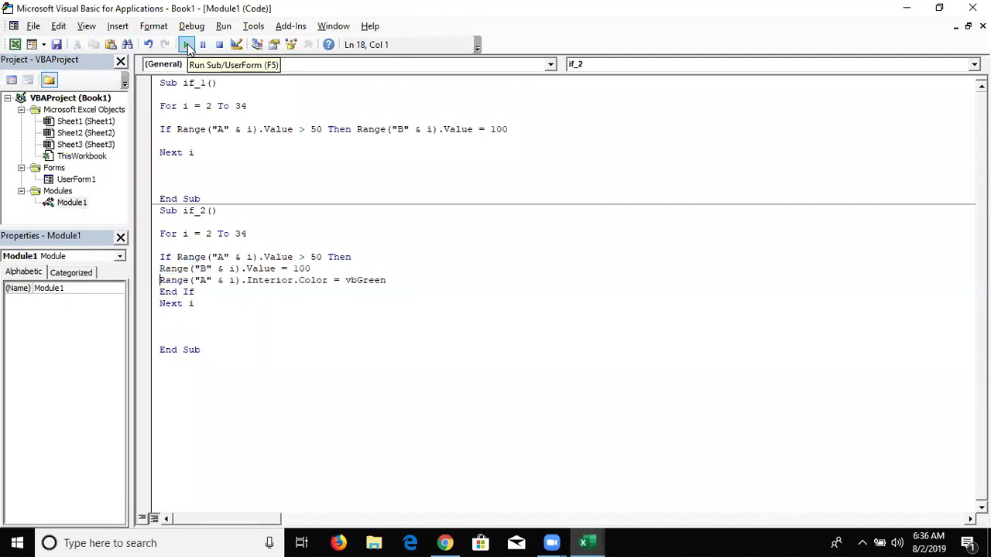
key("shift+Down")
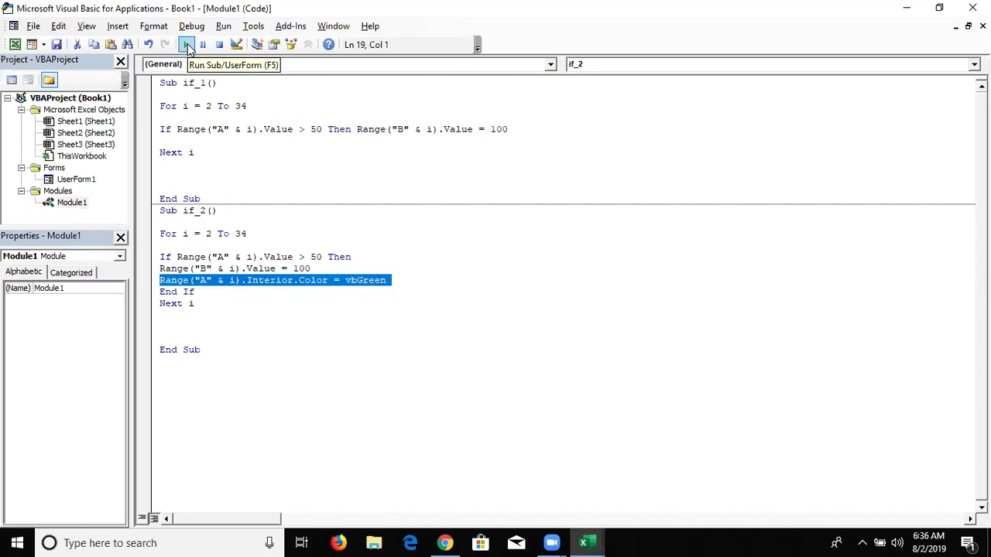
left_click(189, 48)
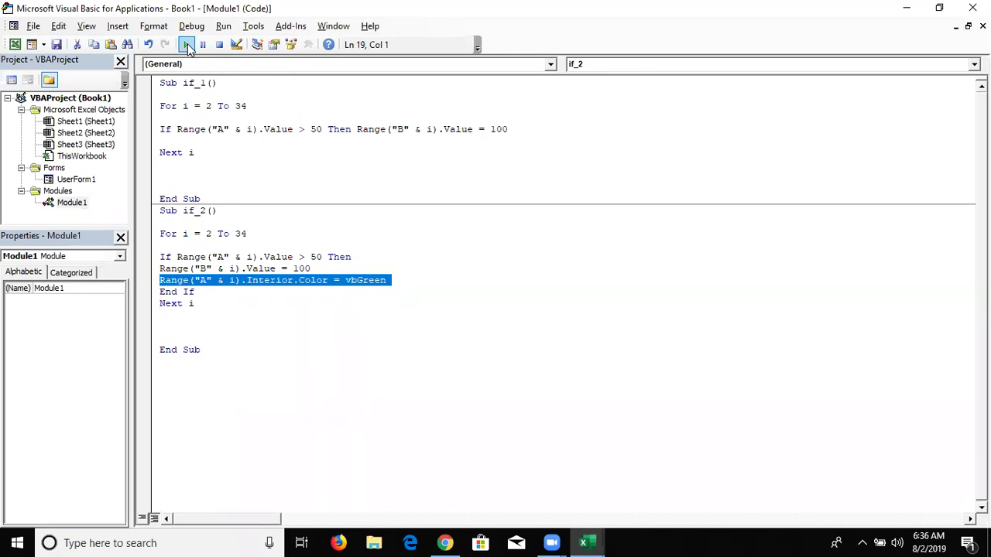
left_click(187, 45)
Enter the rule <=50 in C3 and 15 in D3.
key("alt+F11")
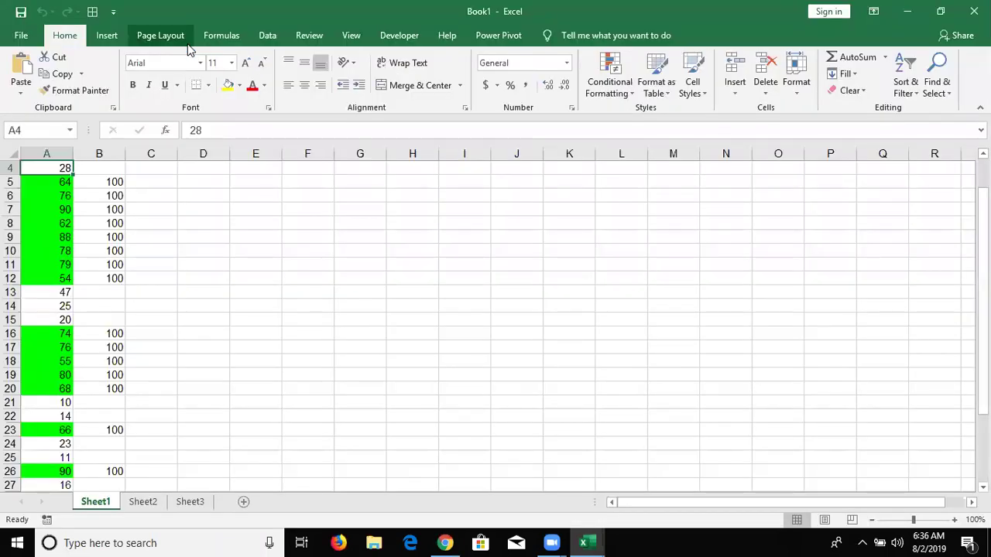
key("Up")
key("Up")
key("Up")
key("Down")
key("Right")
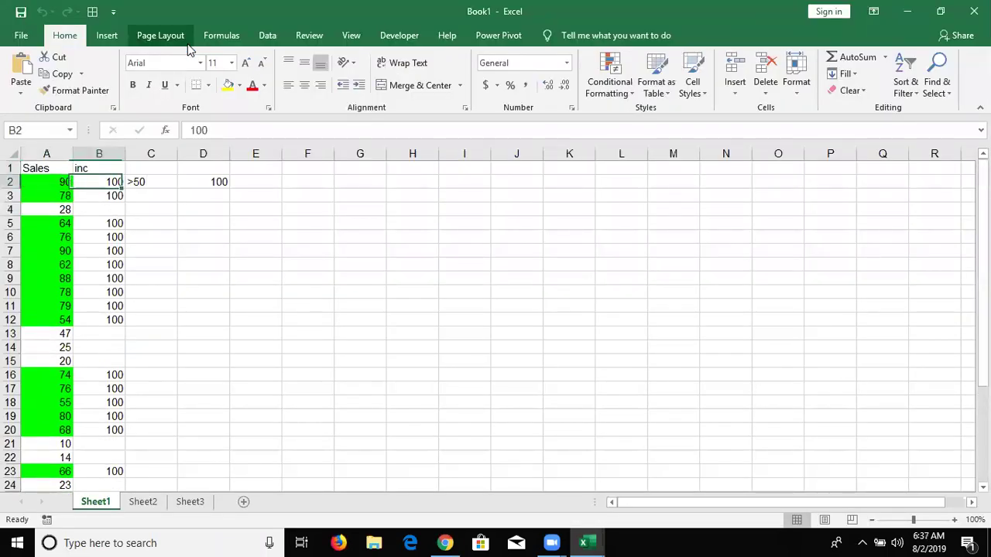
key("Right")
key("Down")
type("<=50")
key("Tab")
type("1")
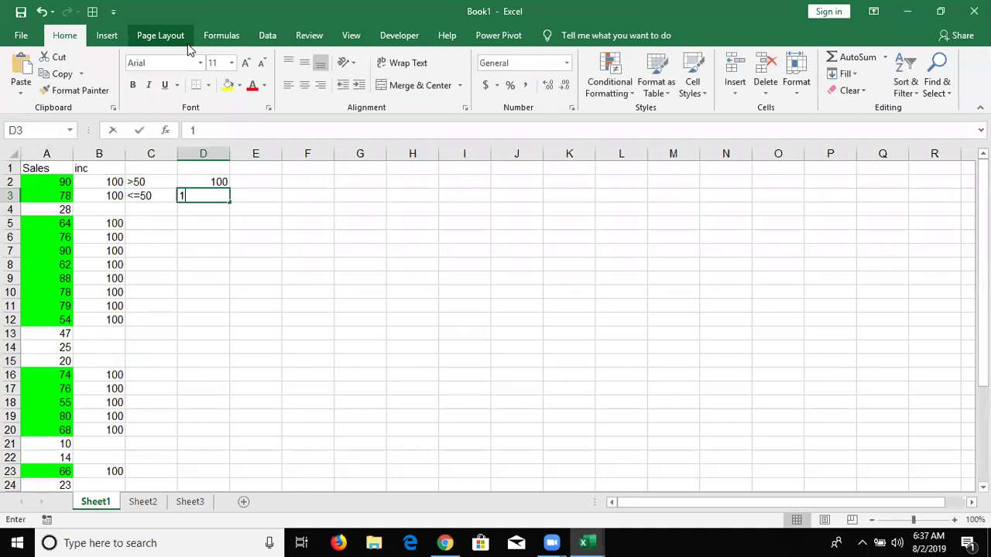
type("5")
key("Return")
Copy the whole if_2 procedure and paste a duplicate below it.
key("alt+F11")
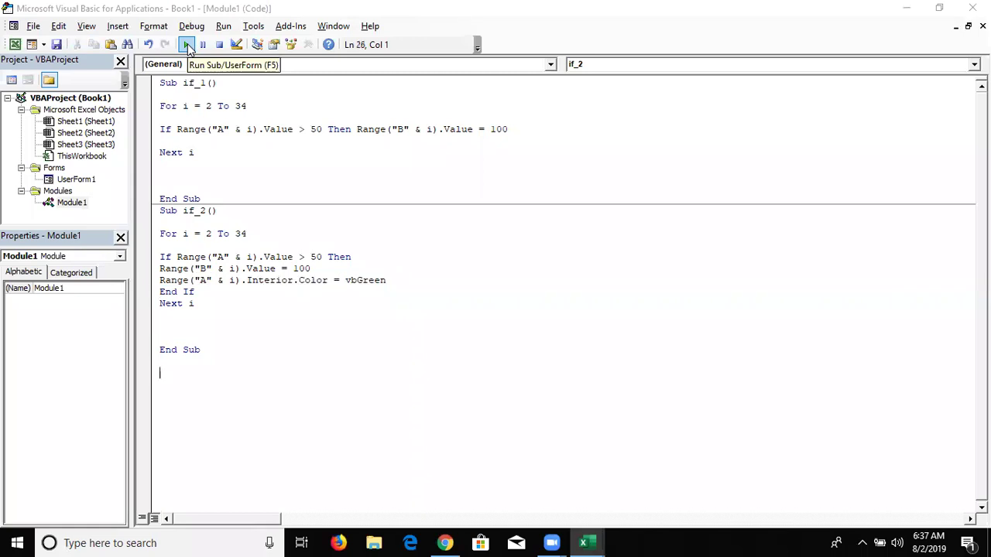
key("Up")
key("Up")
key("Up")
key("Up")
key("Up")
key("Up")
key("shift+Down")
key("shift+Down")
key("shift+Down")
key("shift+Down")
key("shift+Down")
key("shift+Down")
key("shift+Down")
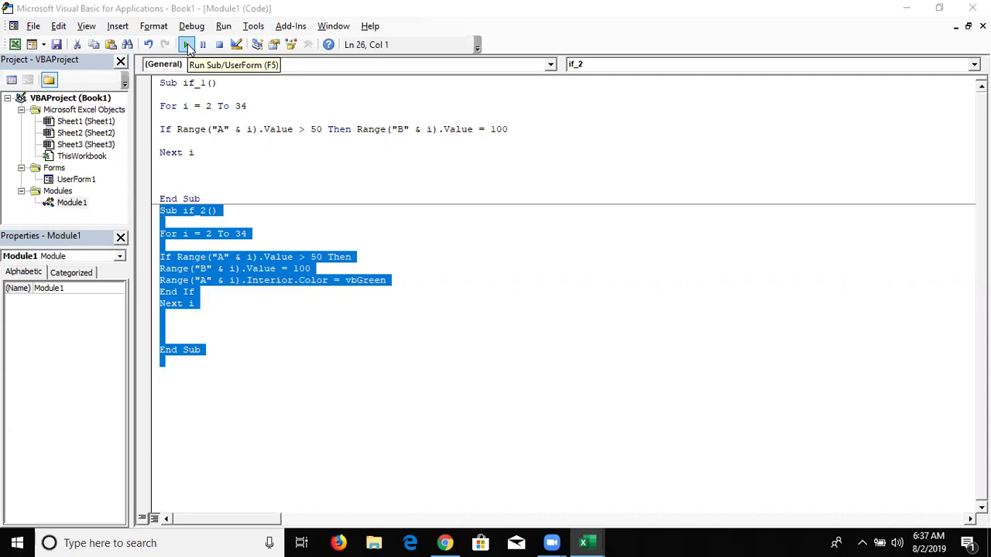
key("Right")
key("ctrl+v")
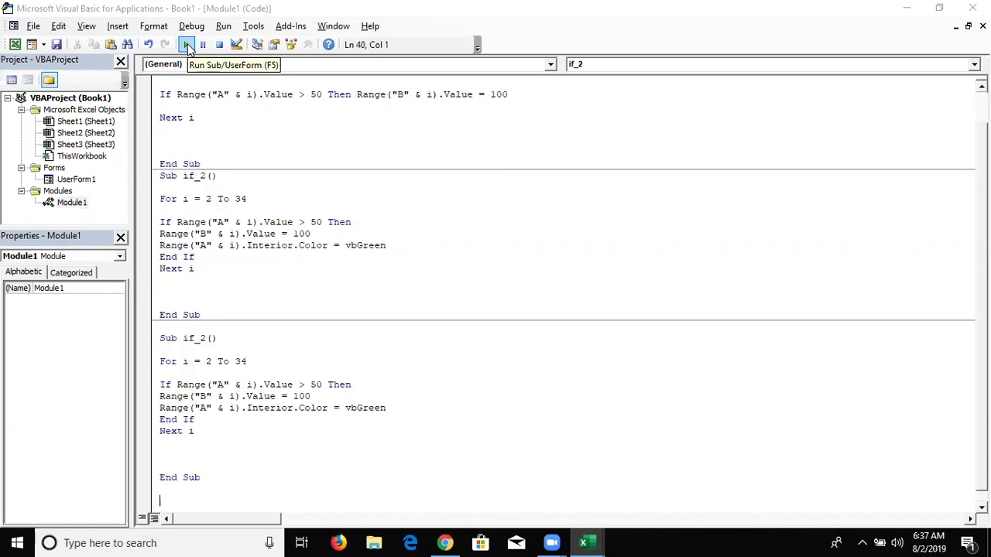
Rename the pasted copy to Sub if_3().
left_click(200, 338)
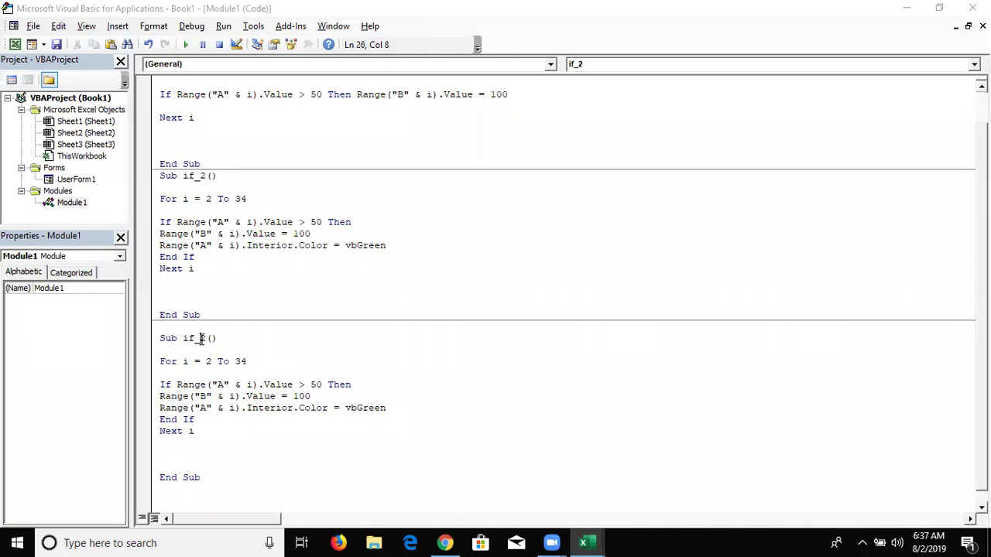
key("Delete")
type("3")
key("Down")
key("Down")
key("Down")
key("Down")
key("Down")
Add an Else line before End If.
key("Left")
key("Left")
key("Left")
key("shift+Down")
key("Right")
key("Return")
key("Return")
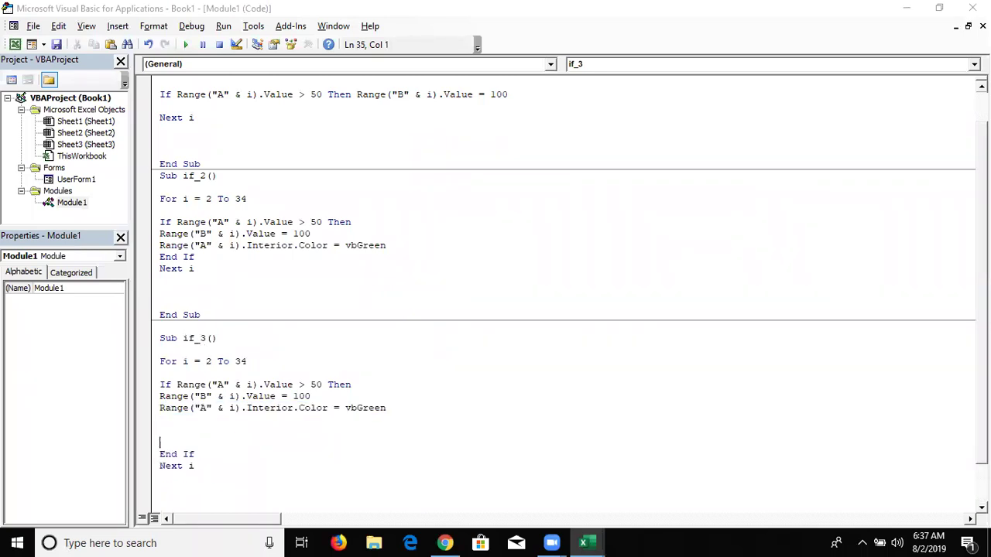
left_click(160, 418)
type("e")
type("lse")
key("Return")
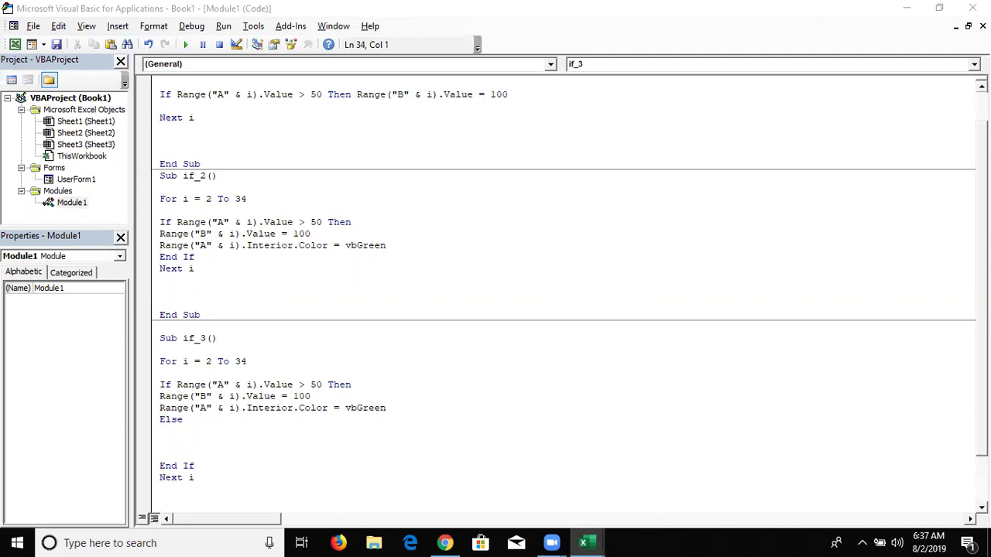
Put Range("B" & i).Value = 15 in the Else branch, removing the blank line.
key("Up")
key("shift+Up")
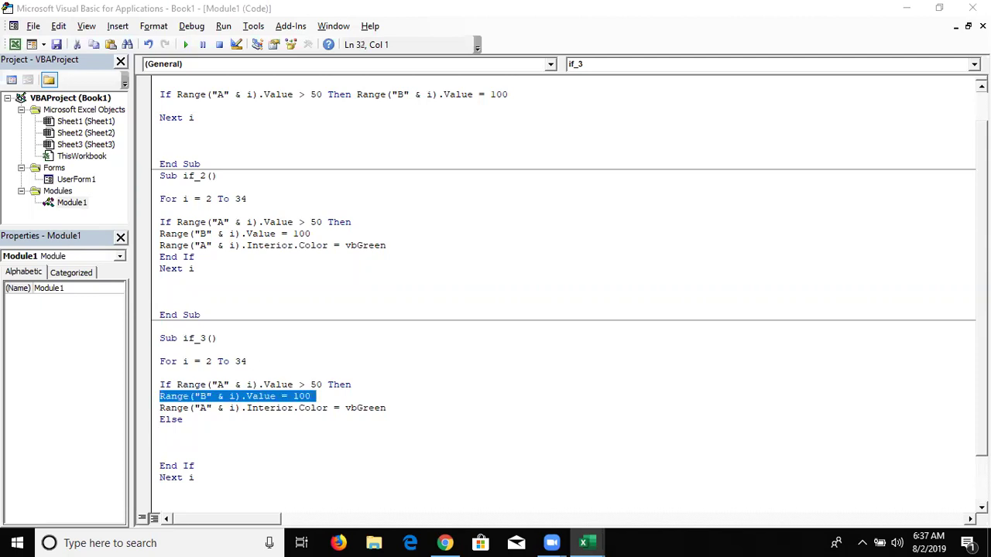
key("ctrl+c")
key("Down")
key("Down")
key("ctrl+v")
key("BackSpace")
key("BackSpace")
key("BackSpace")
type("5")
left_click(160, 443)
key("Delete")
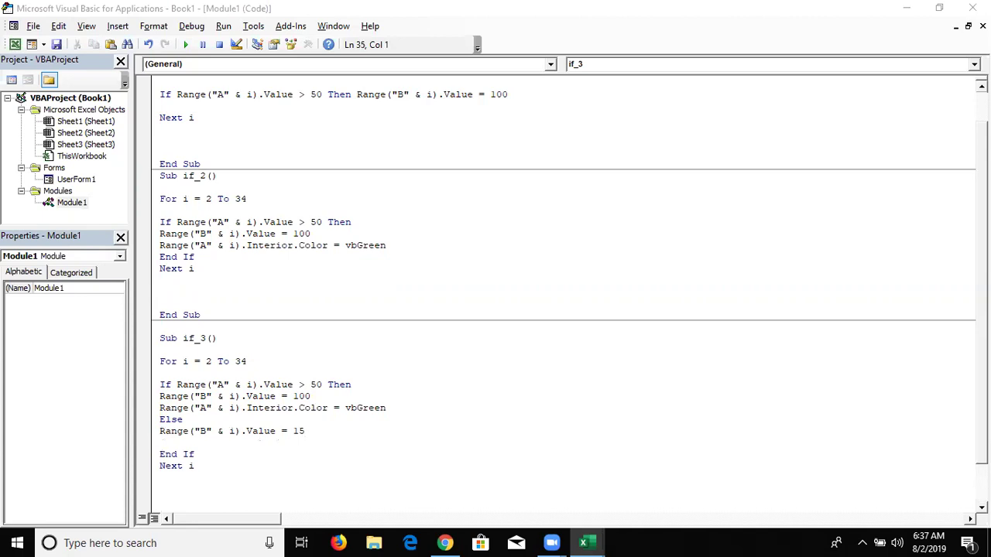
key("Delete")
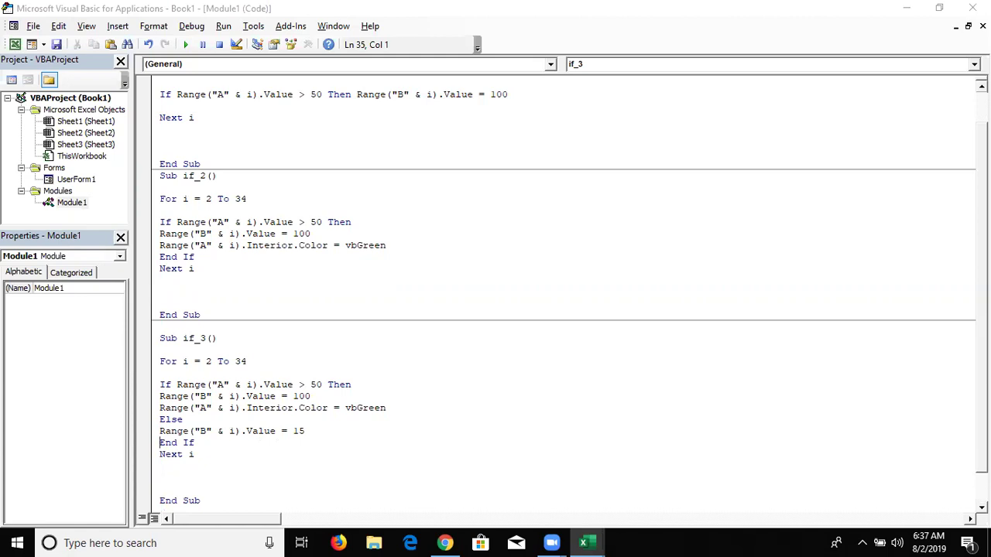
Review the If and Else statements and open a new line before End If.
key("Up")
key("Up")
key("shift+Down")
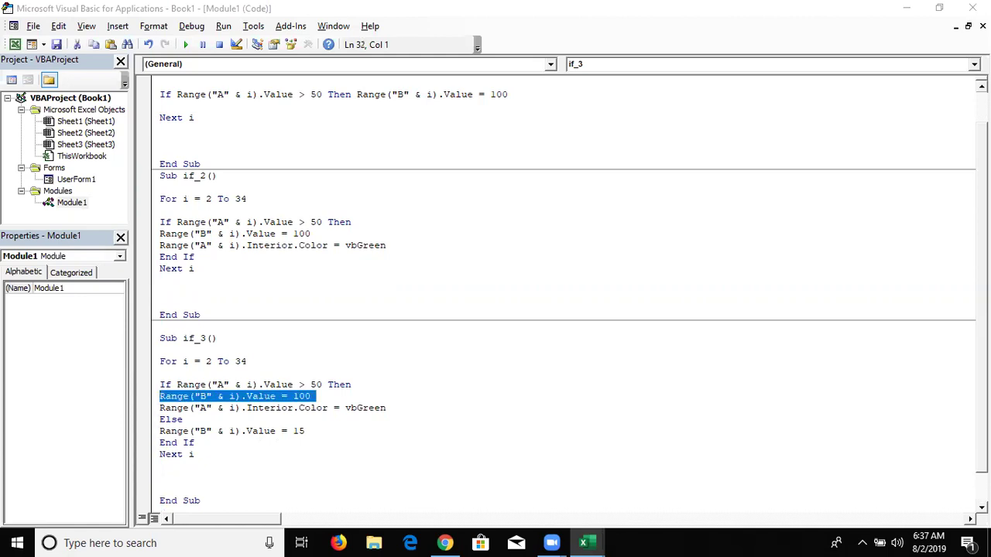
key("shift+Down")
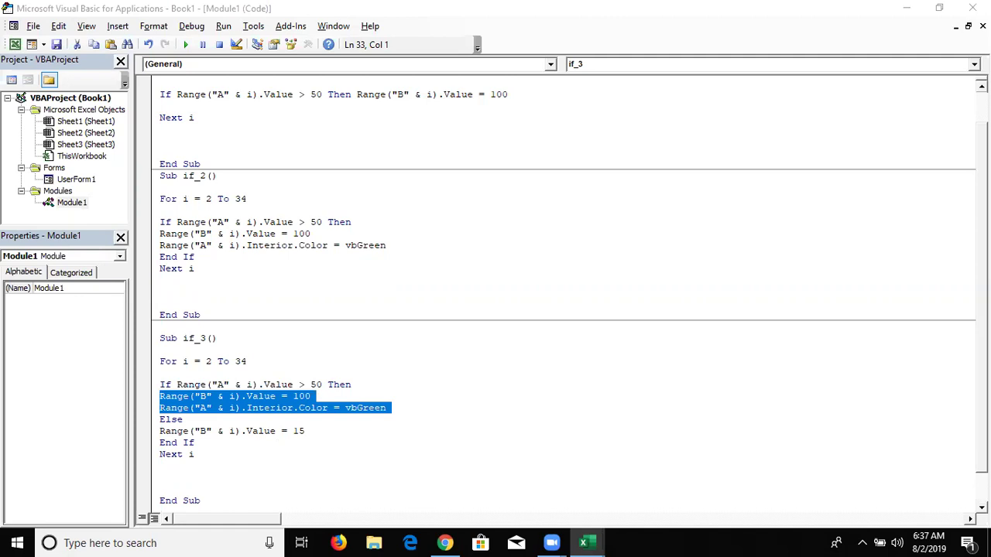
key("Down")
key("Down")
key("shift+Down")
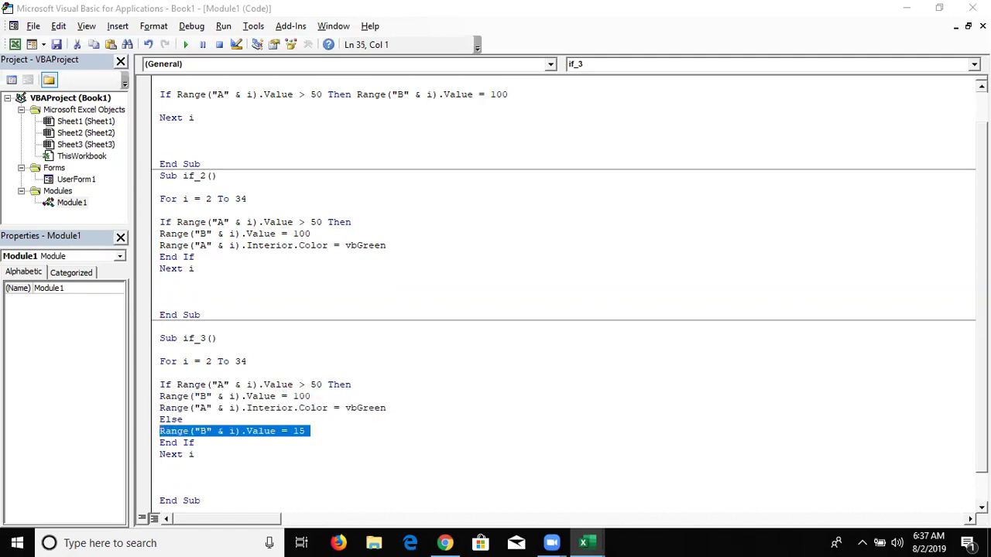
key("Right")
key("Up")
key("Down")
key("Return")
Add Range("A" & i).Interior.Color = vbRed to the Else branch.
key("Up")
key("Up")
key("Up")
key("shift+Down")
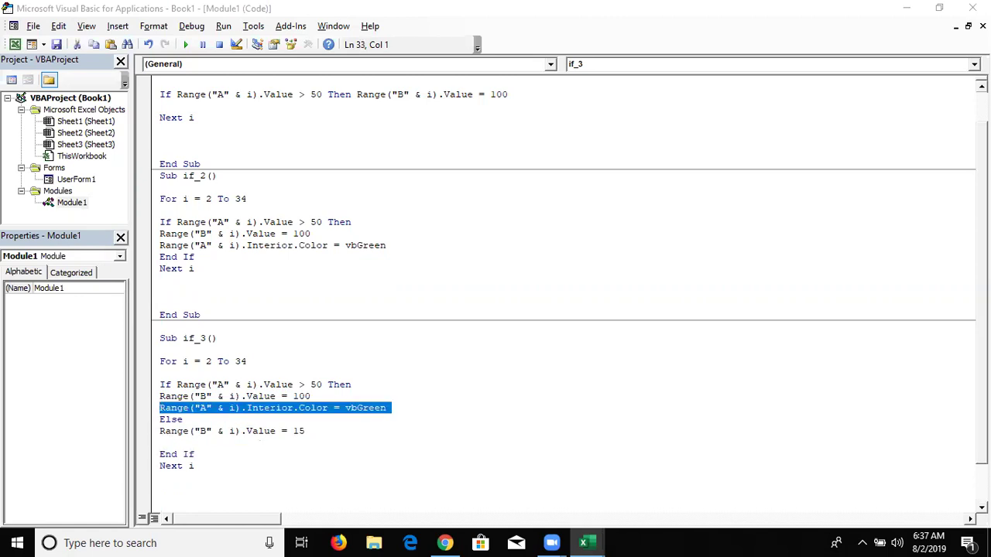
key("ctrl+c")
key("Down")
key("Down")
key("ctrl+v")
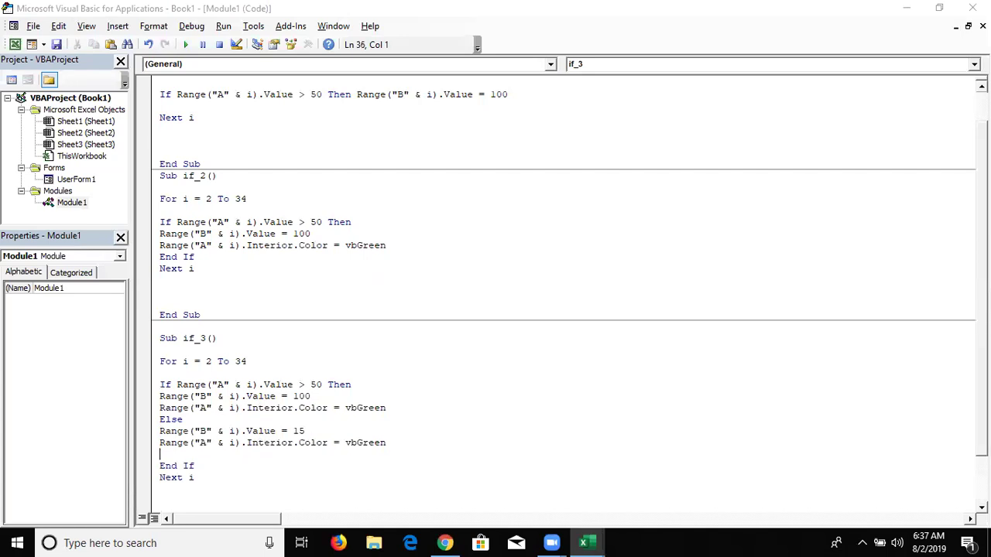
key("BackSpace")
key("BackSpace")
key("BackSpace")
key("BackSpace")
key("BackSpace")
type("red")
key("Down")
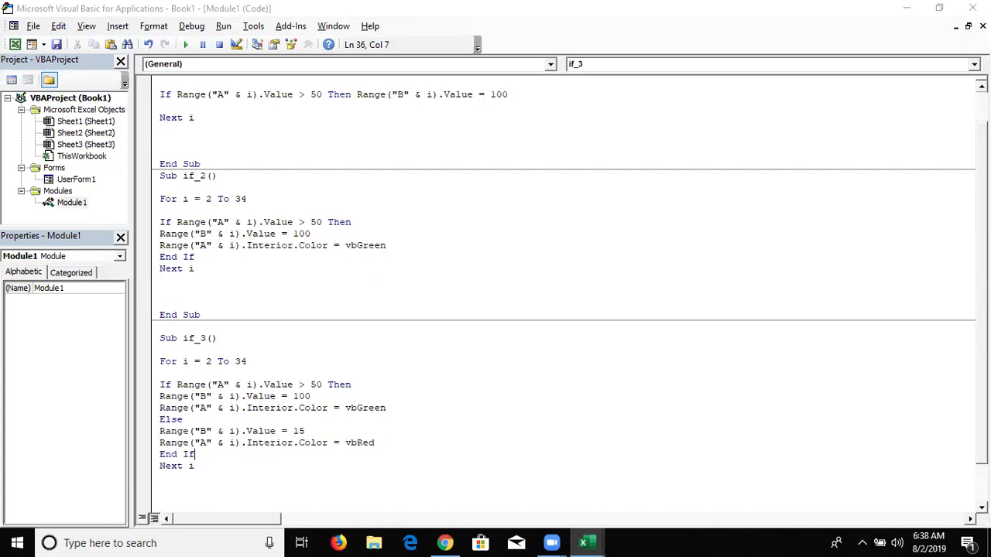
key("Up")
Run if_3 and check the red/green shading and 15/100 values down to row 34.
left_click(186, 46)
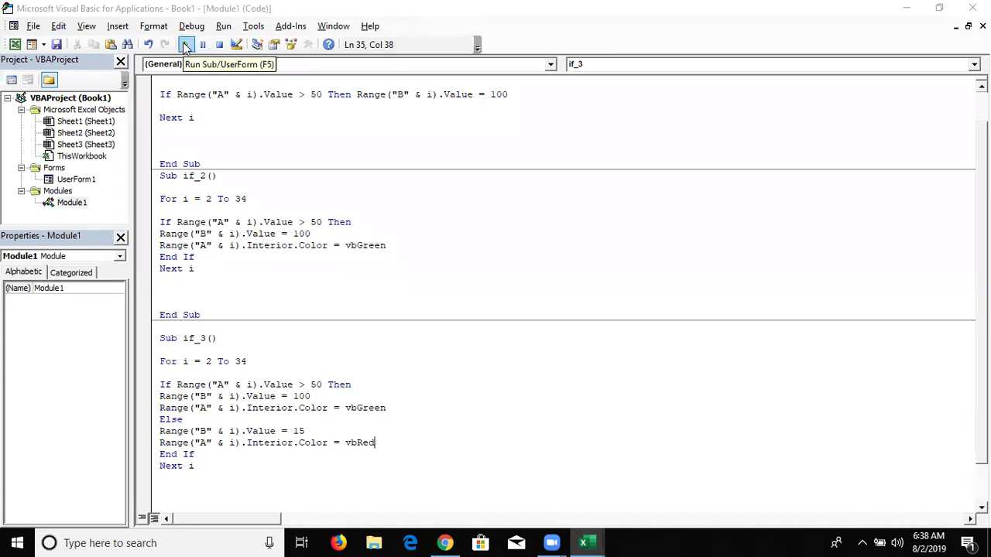
key("alt+F11")
key("Left")
key("ctrl+Down")
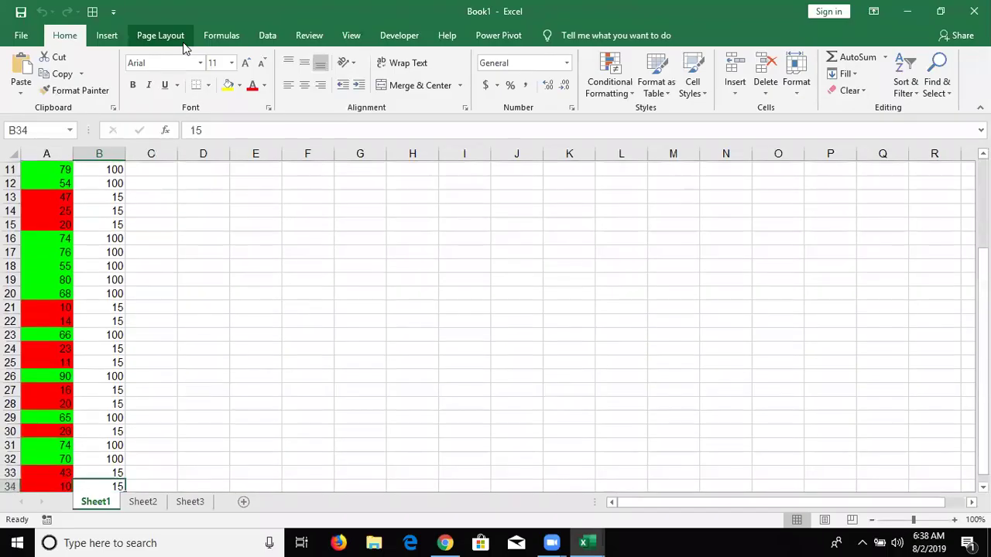
key("ctrl+Up")
key("Left")
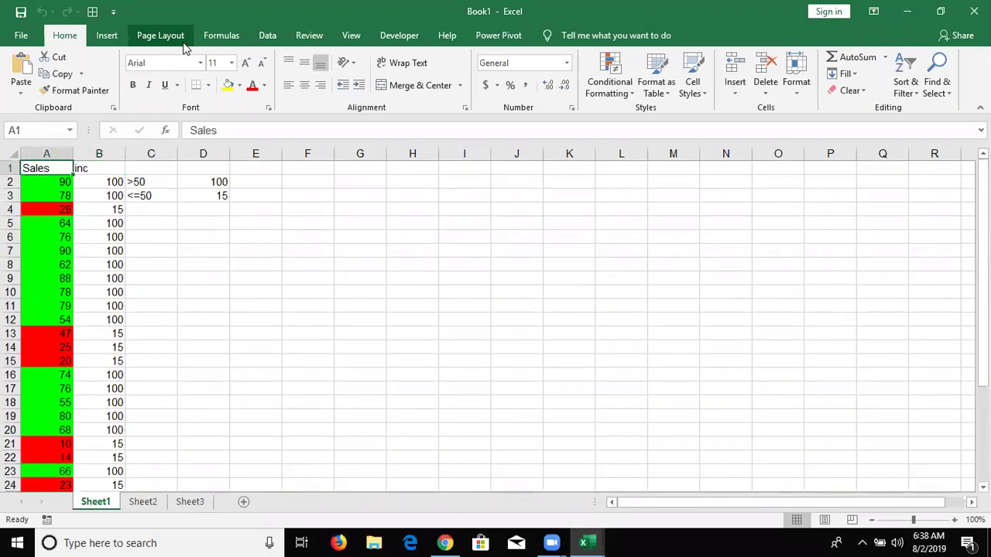
key("alt+F11")
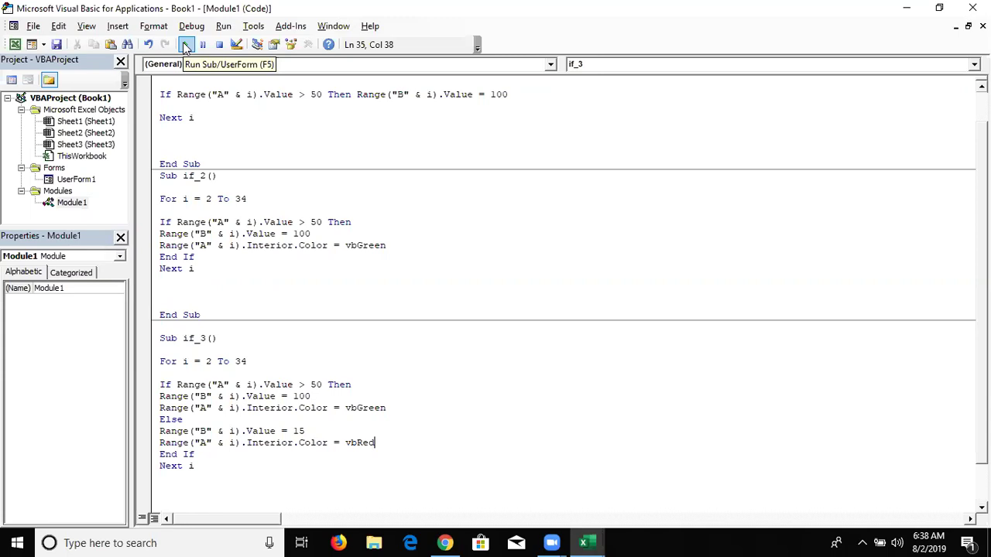
Rerun if_3, review the results, and select the inc values in B2:B34.
left_click(185, 47)
key("alt+F11")
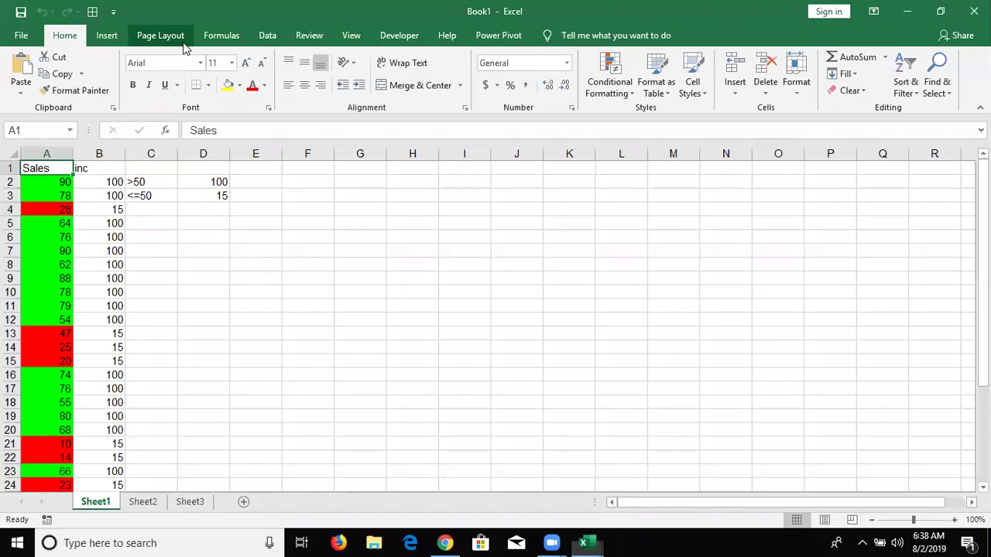
key("Down")
key("Down")
key("Up")
key("Right")
key("Right")
key("Right")
key("Down")
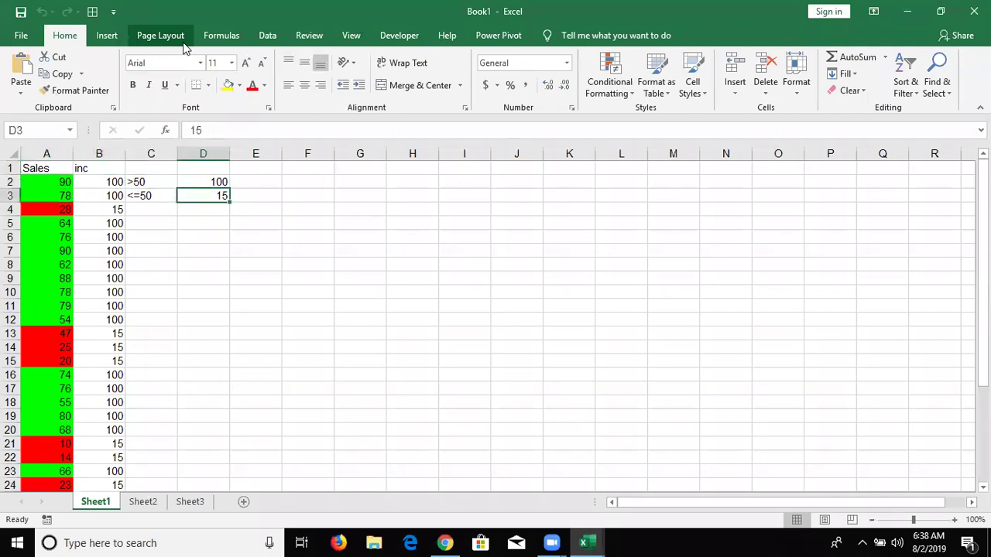
key("Left")
key("Left")
key("Up")
key("ctrl+shift+Down")
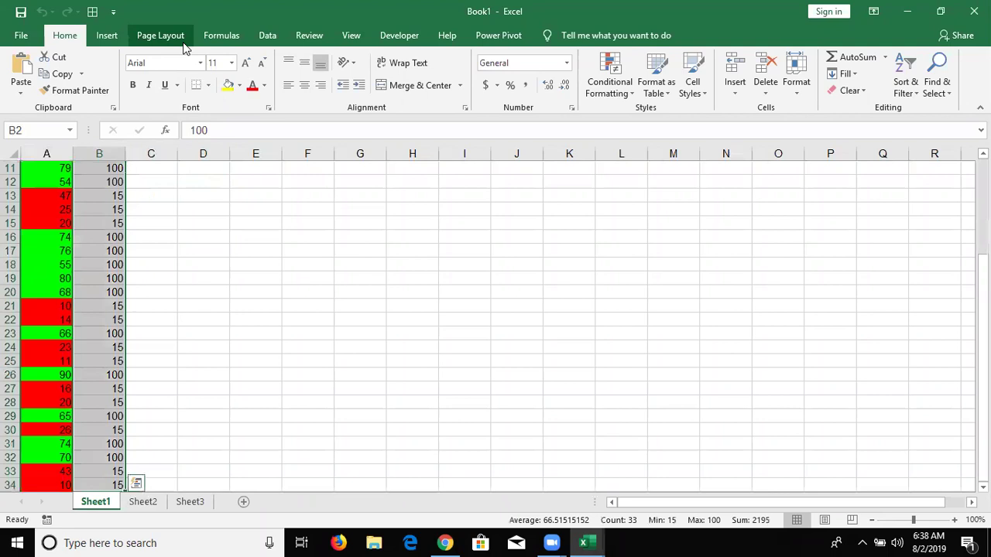
Clear the inc values in column B and enter '85 to 95' in C5.
key("Delete")
key("Down")
key("Down")
key("Down")
key("Right")
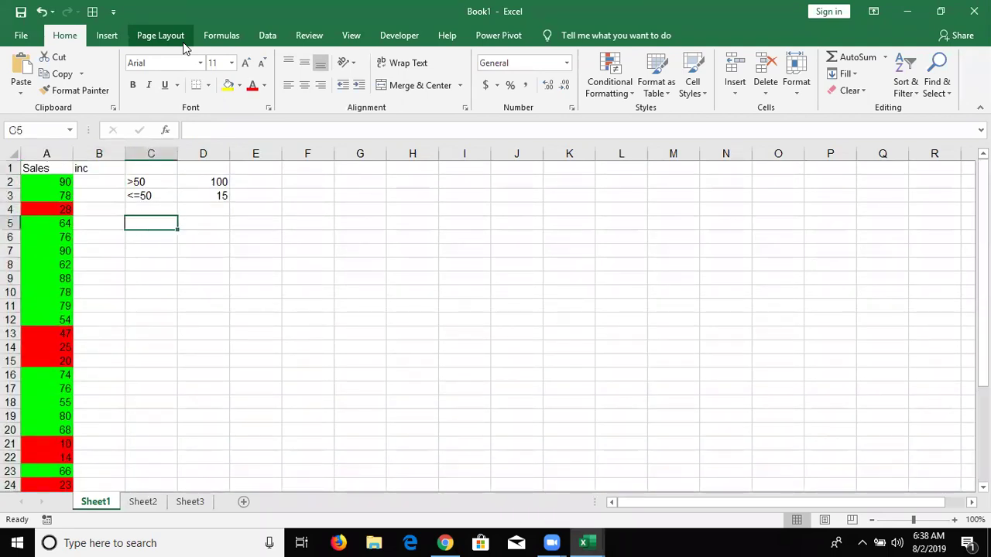
type("85-")
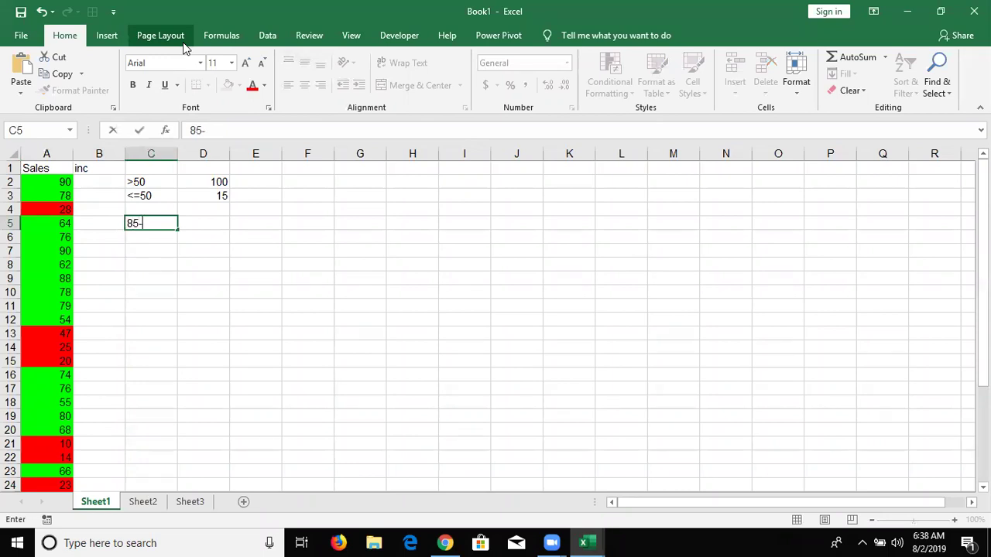
key("BackSpace")
type("to 95")
key("Tab")
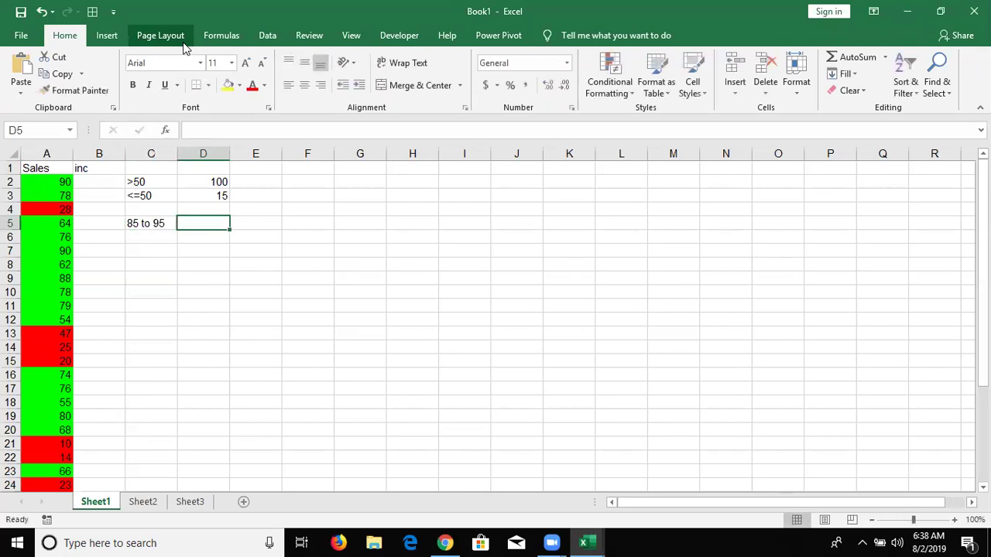
Enter 500 in D5 and 100 in E5.
type("500")
key("Return")
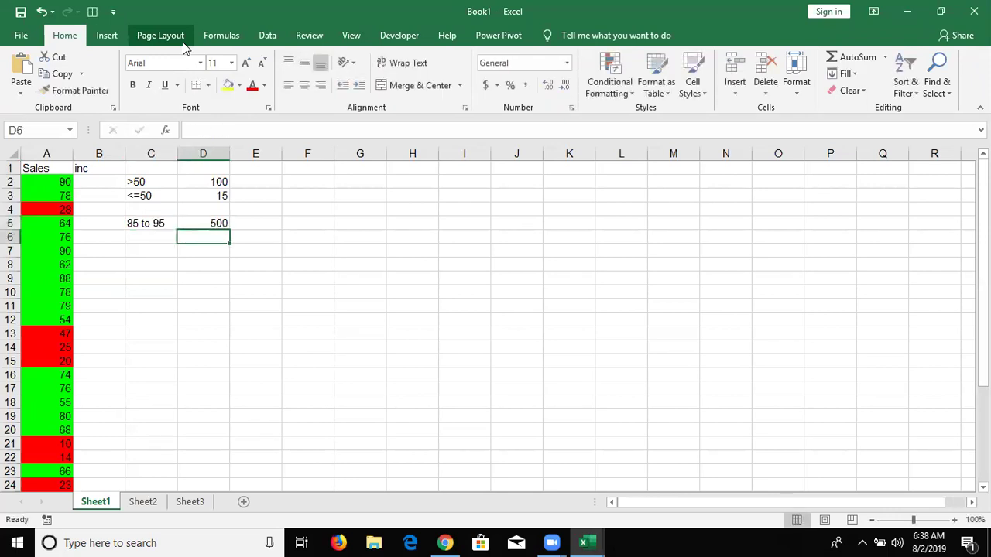
type("1")
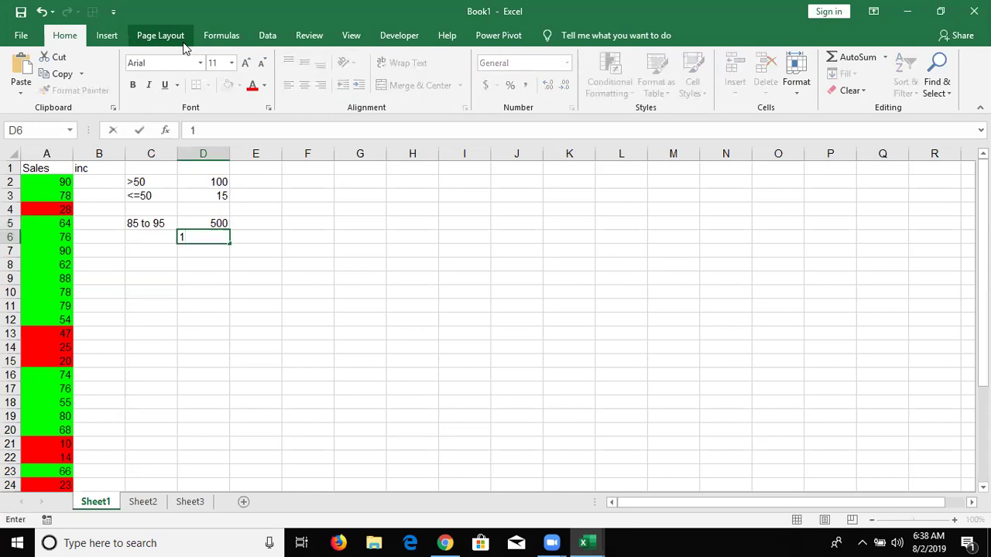
key("Escape")
key("Right")
key("Up")
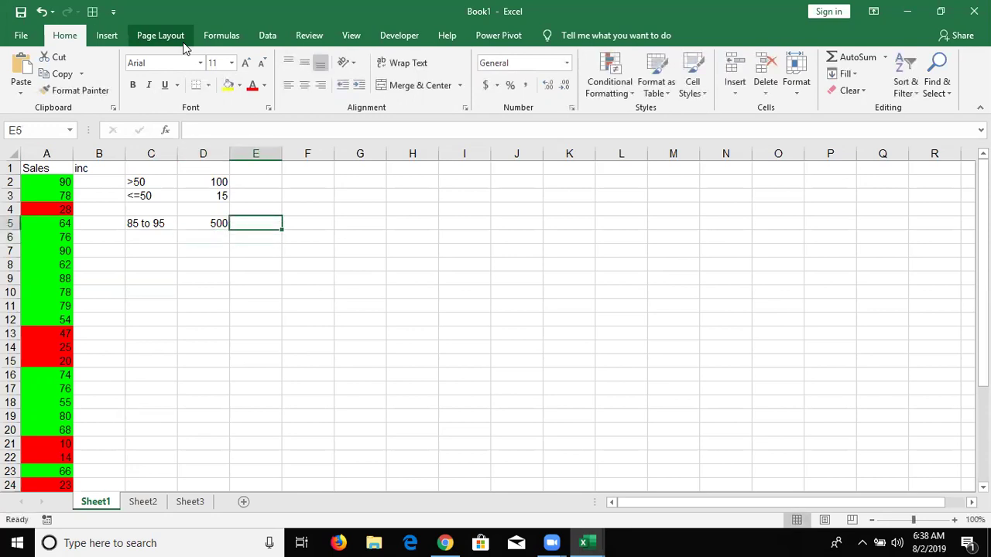
type("100")
key("Return")
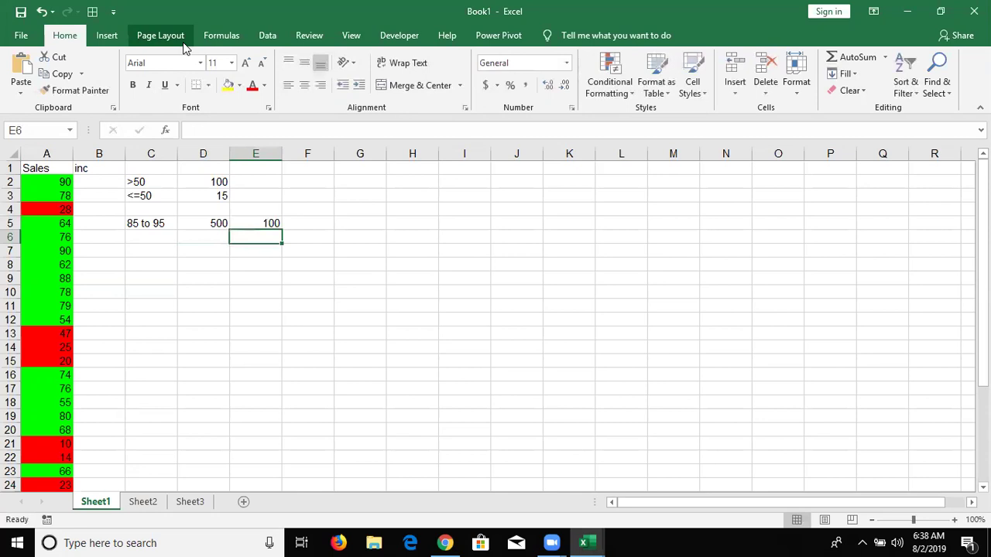
key("alt+F11")
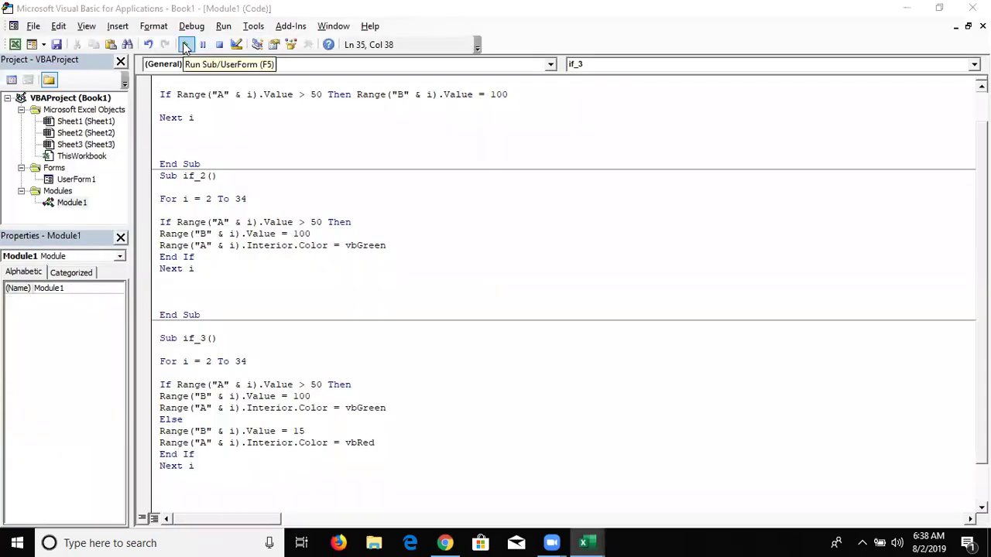
Duplicate the if_3 procedure directly below itself in Module1.
key("Up")
key("Up")
key("Up")
key("Up")
key("Up")
key("Up")
key("Left")
key("Left")
key("Left")
key("Left")
key("Left")
key("Left")
key("shift+Down")
key("shift+Down")
key("shift+Down")
key("shift+Down")
key("shift+Down")
key("shift+Down")
key("shift+Down")
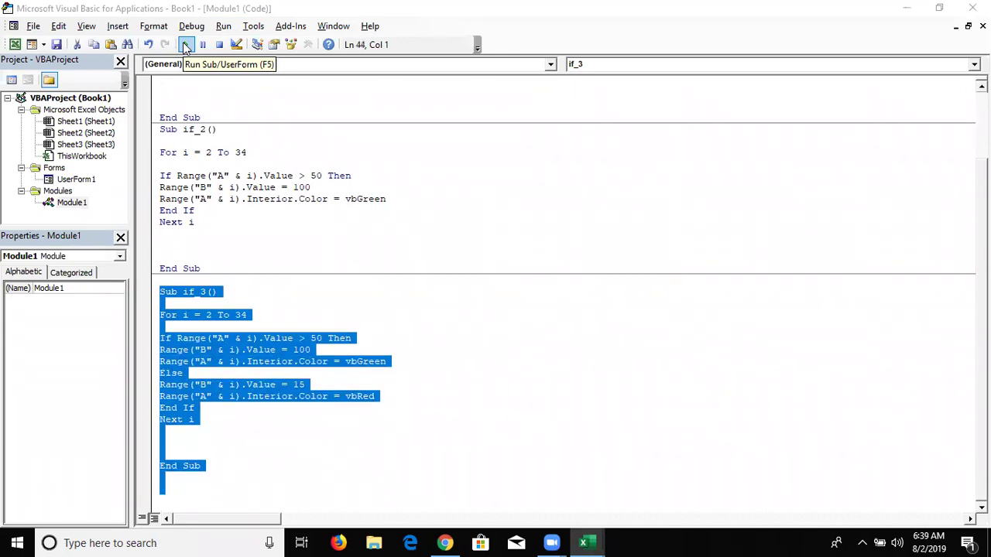
key("Down")
key("Up")
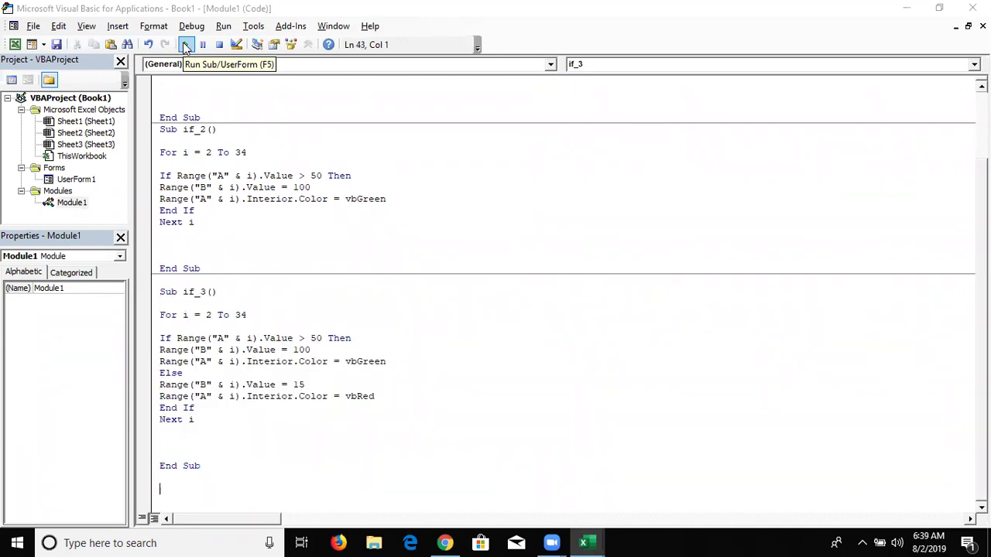
key("ctrl+v")
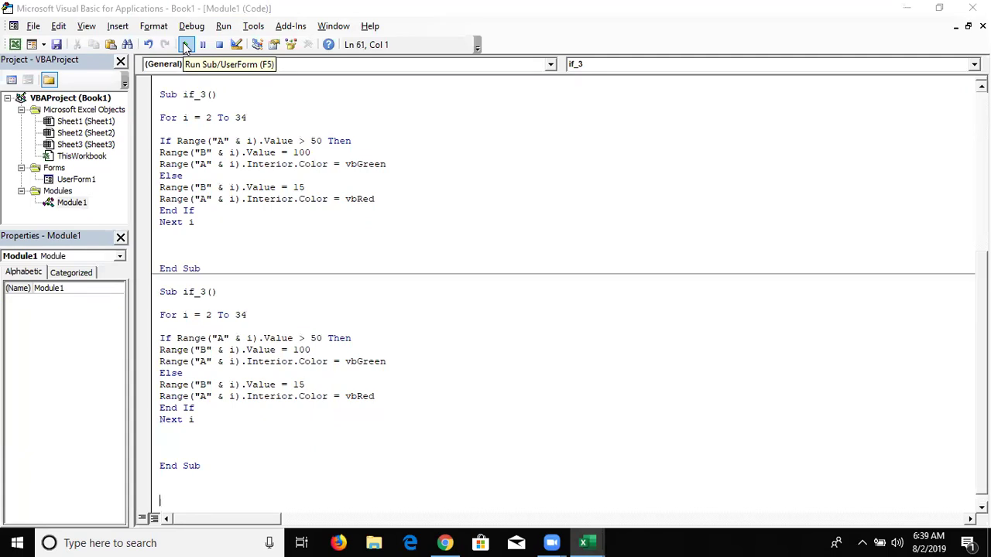
Rename the copied procedure to if_4.
key("Up")
key("Up")
key("Up")
key("Up")
key("Up")
key("Up")
key("Right")
key("Right")
key("Right")
key("Right")
key("Right")
key("Right")
key("Right")
key("BackSpace")
type("4")
key("Down")
key("Down")
key("Down")
key("Down")
key("Down")
key("Up")
key("Right")
key("Right")
key("Right")
key("Right")
key("Right")
key("Right")
key("Right")
Change if_4's If test to >= 85 And Range("A" & i).Value <= 95.
key("Right")
key("Right")
key("Right")
type("=")
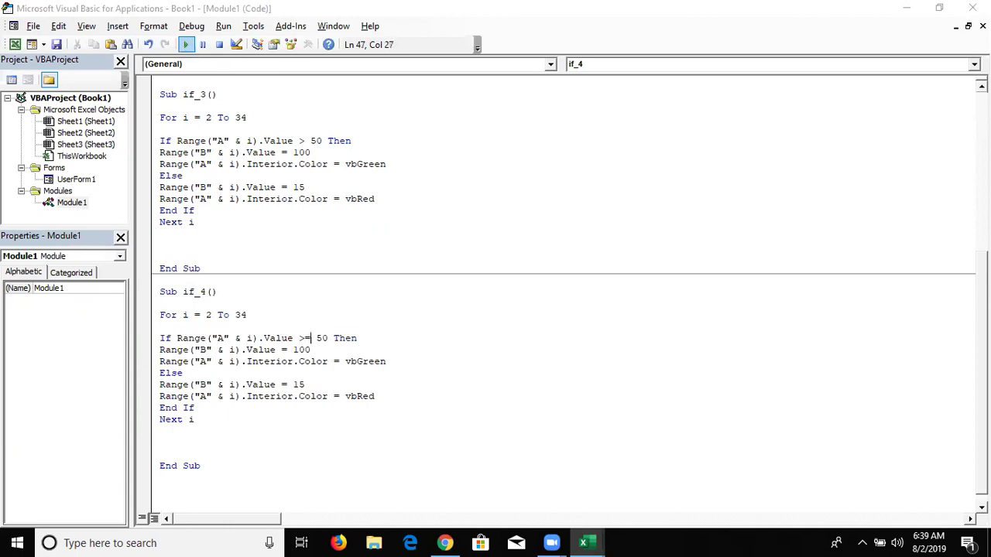
key("Right")
type("0")
key("Delete")
key("Delete")
key("BackSpace")
type("85")
type(" and ")
type("range(\"A")
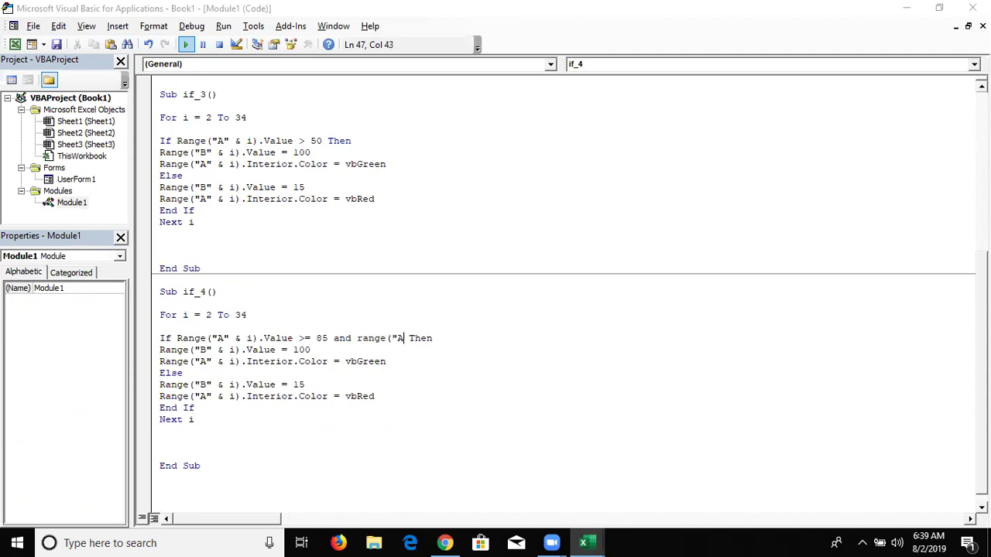
type("\" & i).valu")
key("Tab")
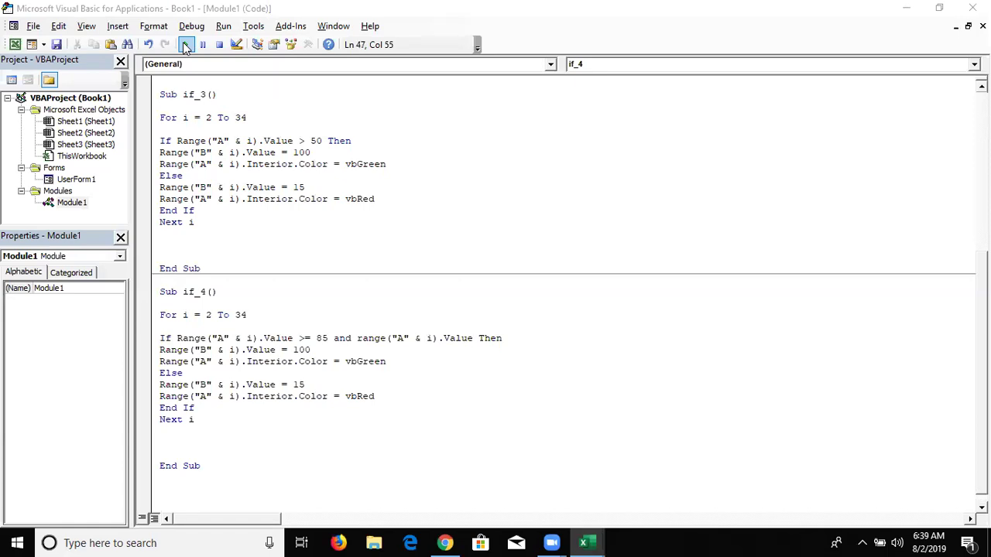
type("<")
type("=95")
type(" and")
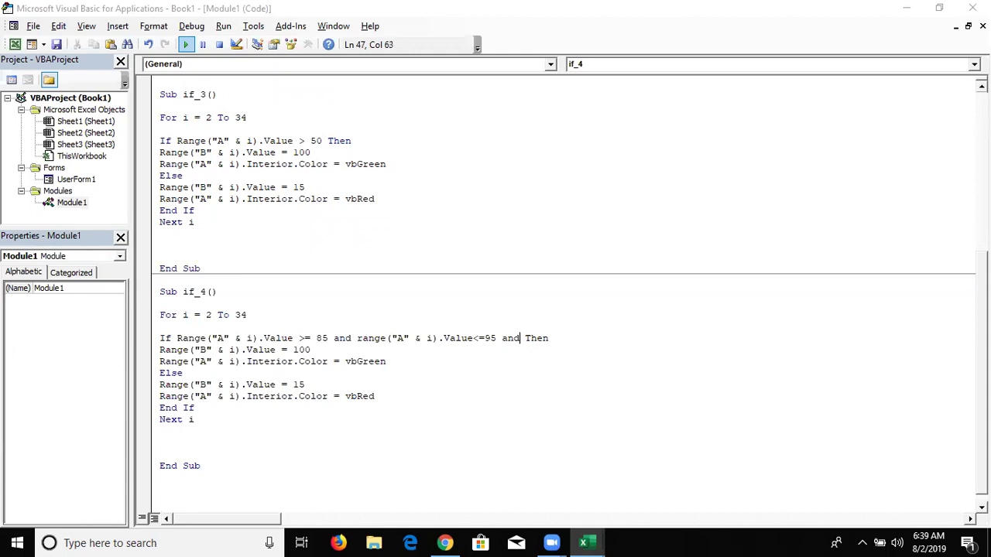
key("BackSpace")
key("BackSpace")
key("BackSpace")
key("Down")
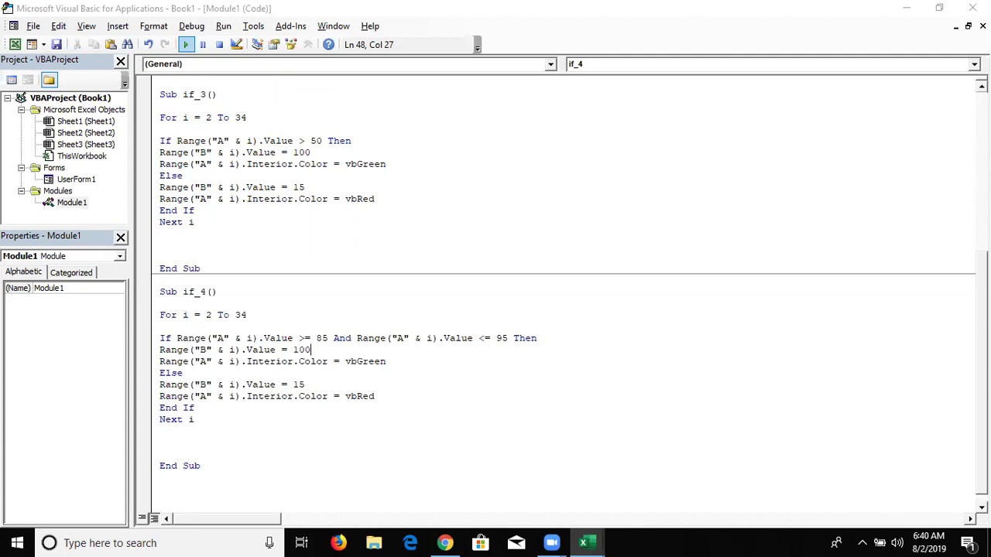
Set the else value to 100 and the true value to 500, then run if_4.
left_click(386, 361)
left_click(183, 373)
left_click(306, 385)
key("BackSpace")
key("BackSpace")
type("100")
key("Up")
key("Up")
key("Up")
key("Up")
key("Down")
key("Left")
key("Left")
key("Left")
key("Delete")
type("5")
key("Down")
key("Down")
key("Down")
key("Down")
left_click(187, 45)
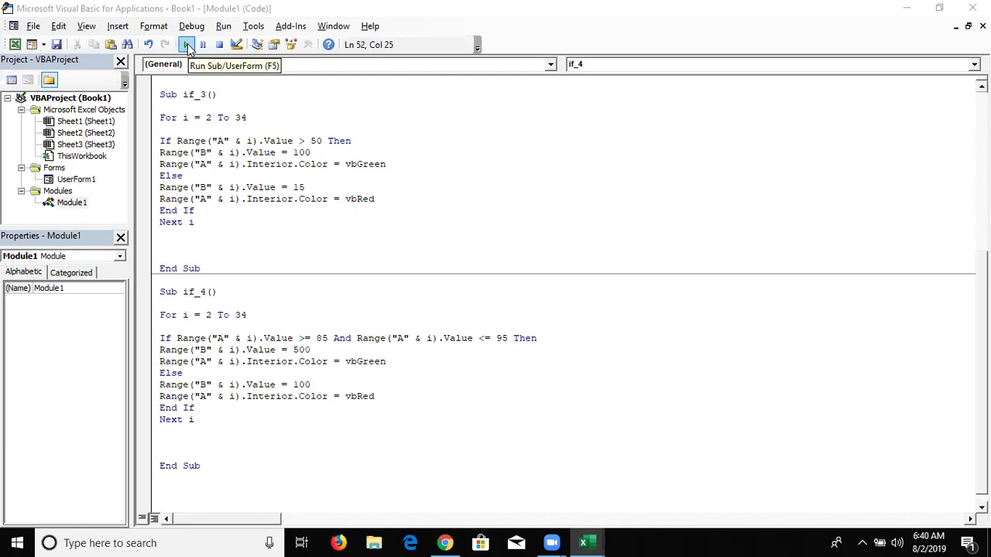
Check that column B shows 500 beside the 90, 90 and 88 sales and 100 elsewhere, then go to Sheet2.
key("alt+F11")
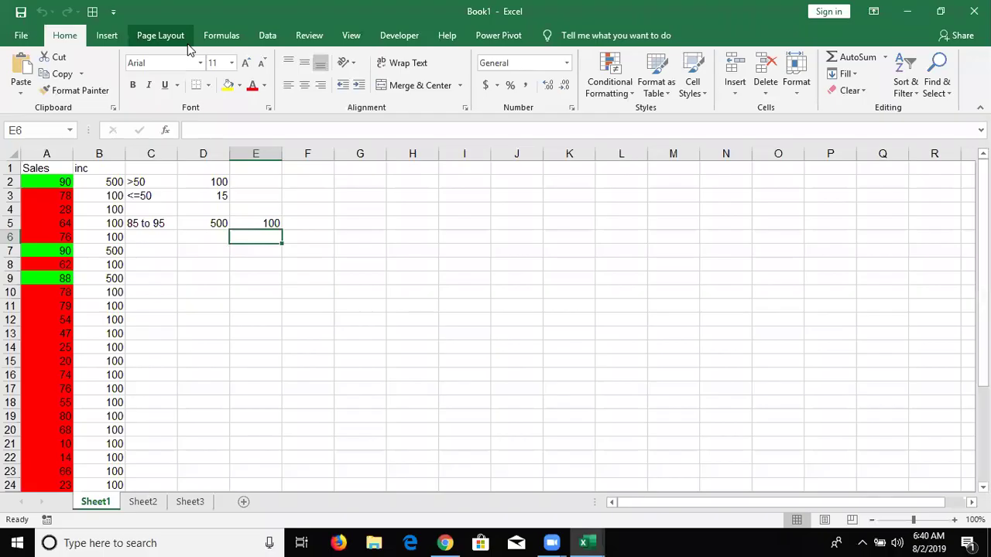
key("Left")
key("Left")
key("Left")
key("ctrl+Down")
key("Up")
key("Up")
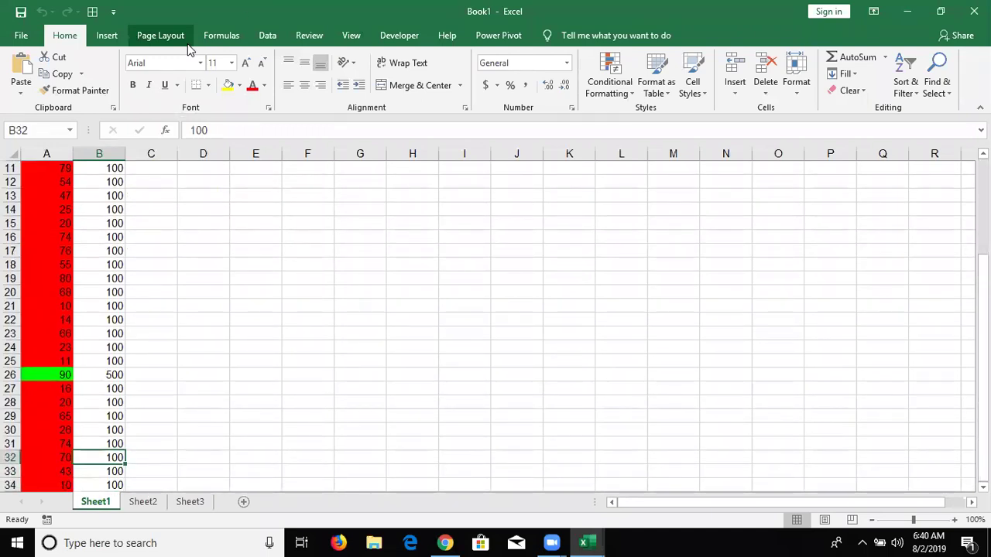
key("ctrl+Up")
key("Down")
key("Down")
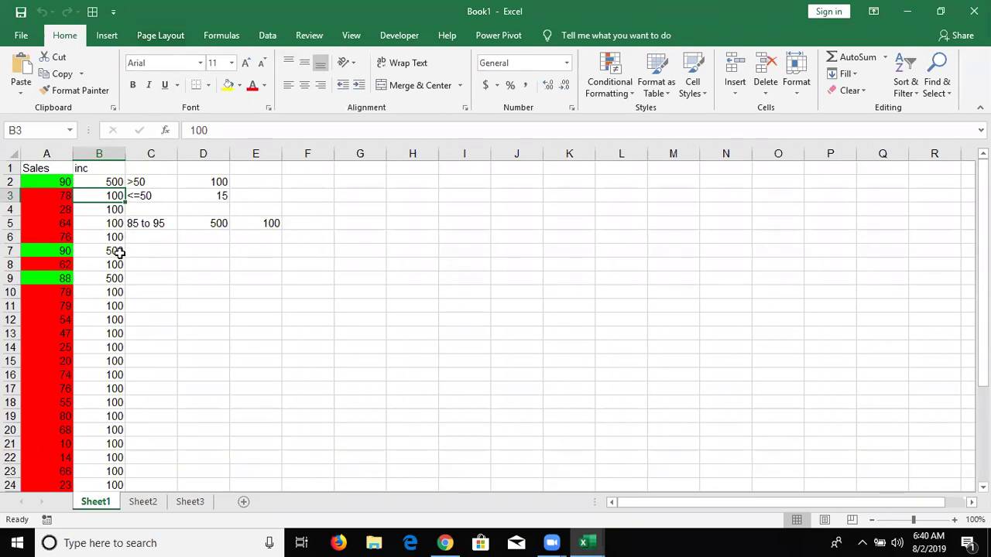
key("Down")
key("Down")
key("Down")
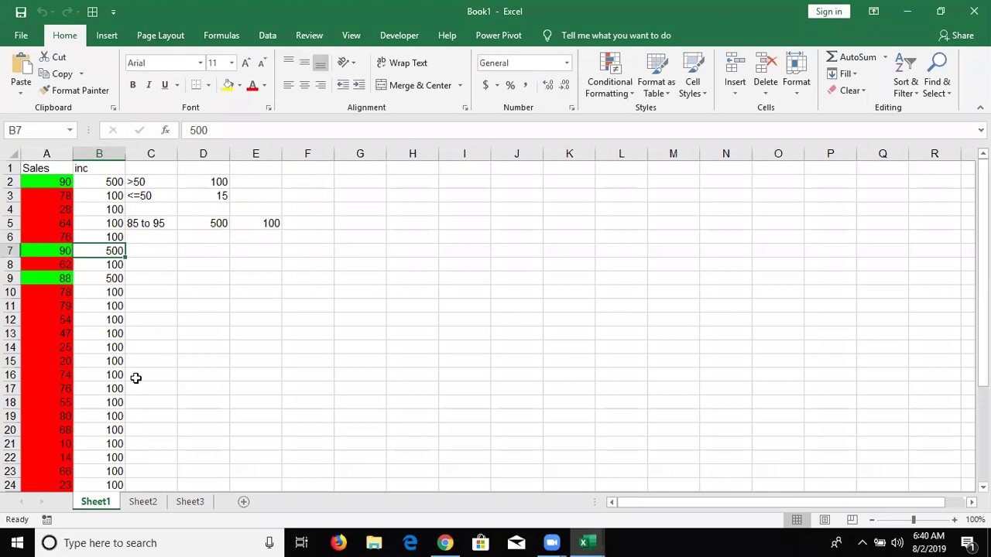
left_click(144, 502)
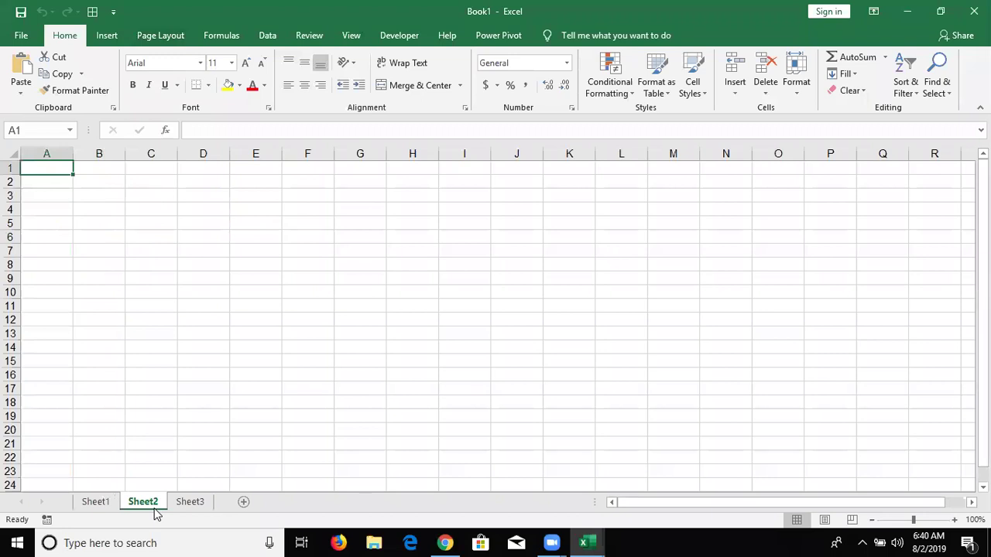
Enter the headings Date and Duety in A1 and B1 of Sheet2.
type("Date")
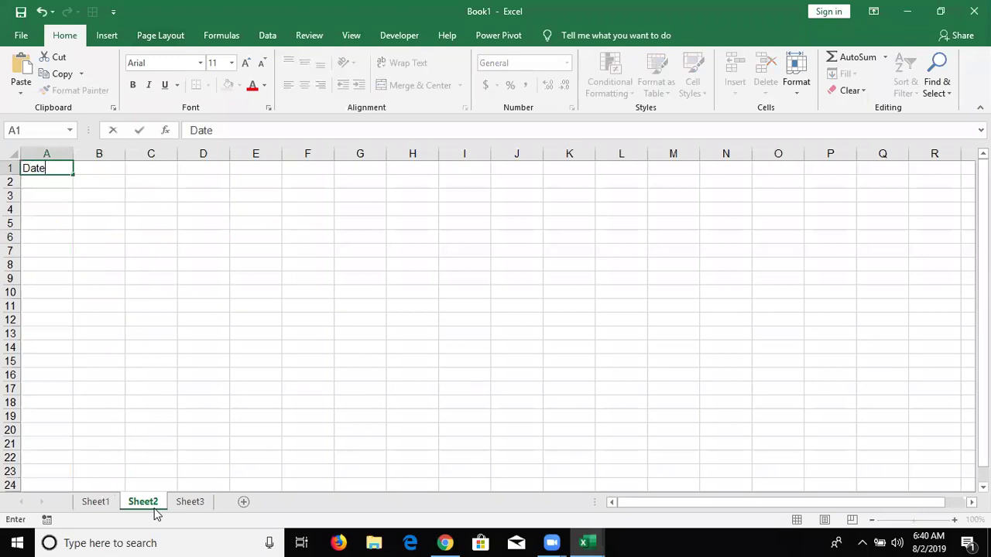
key("Tab")
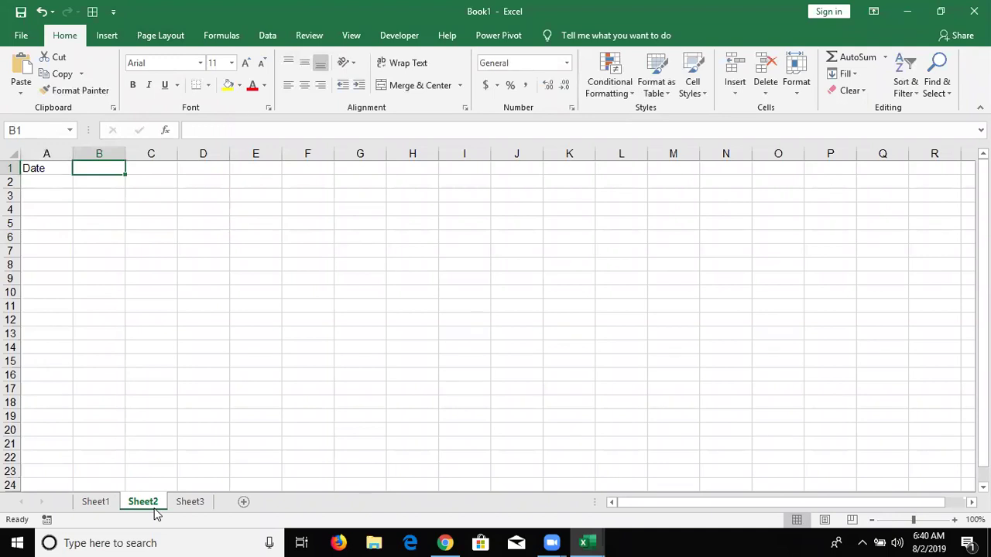
type("D")
type("uety")
key("Return")
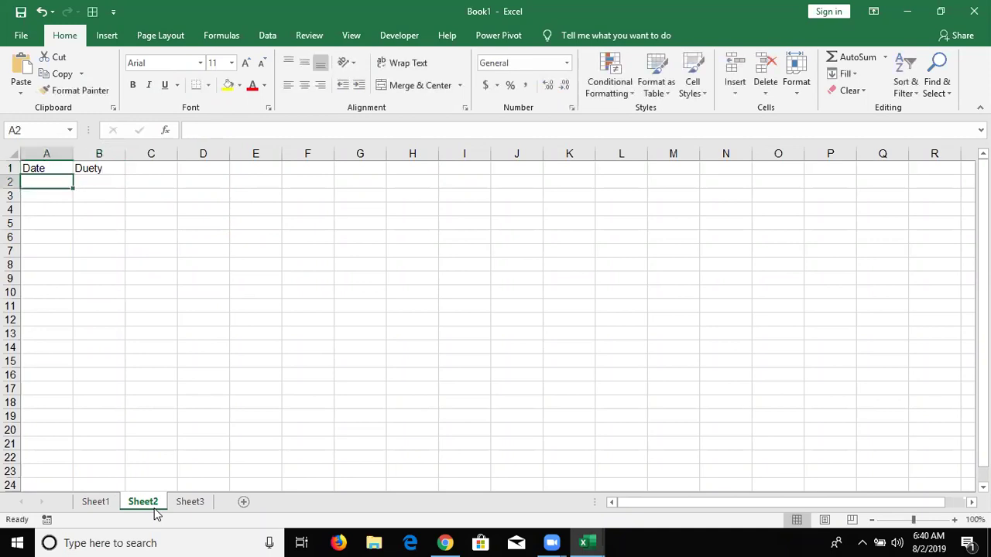
Enter 1-Aug in A2 and fill daily dates down column A to 2-Oct.
type("7/1")
key("Return")
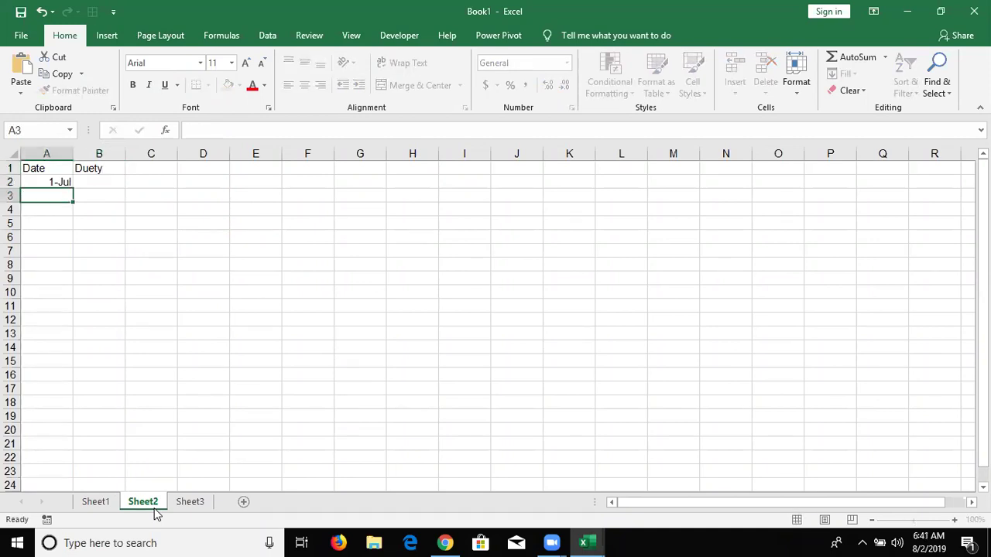
key("Up")
type("8/")
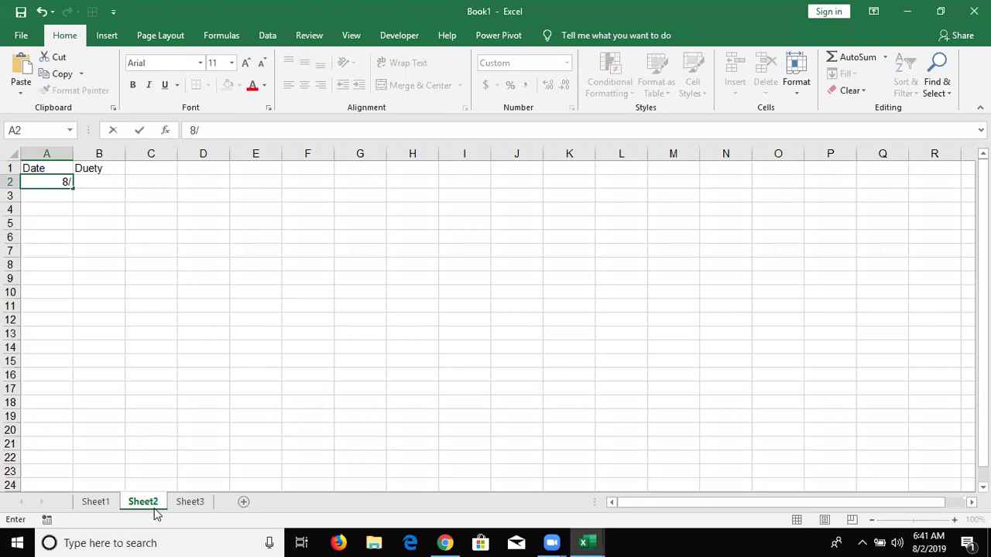
type("1")
key("Return")
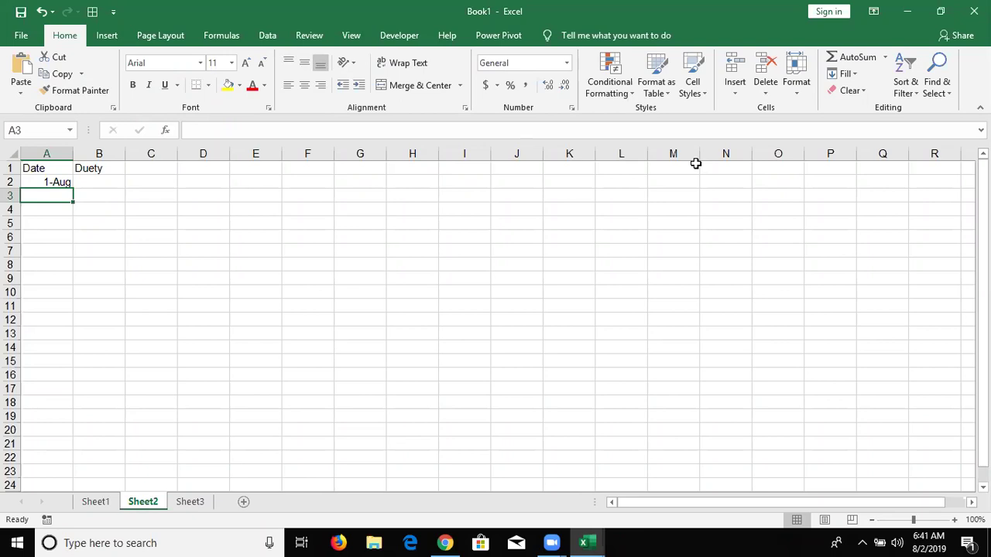
key("Up")
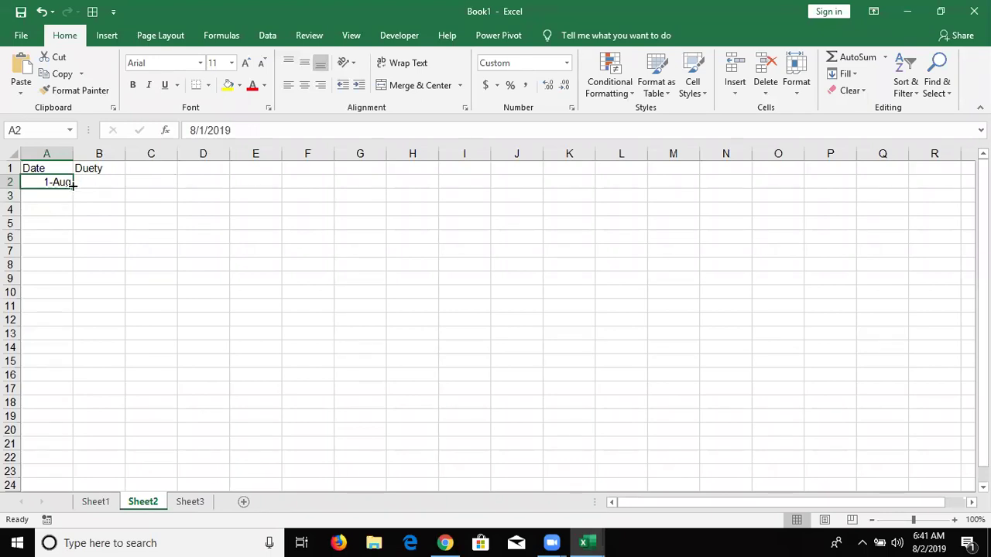
left_click_drag(73, 185, 66, 486)
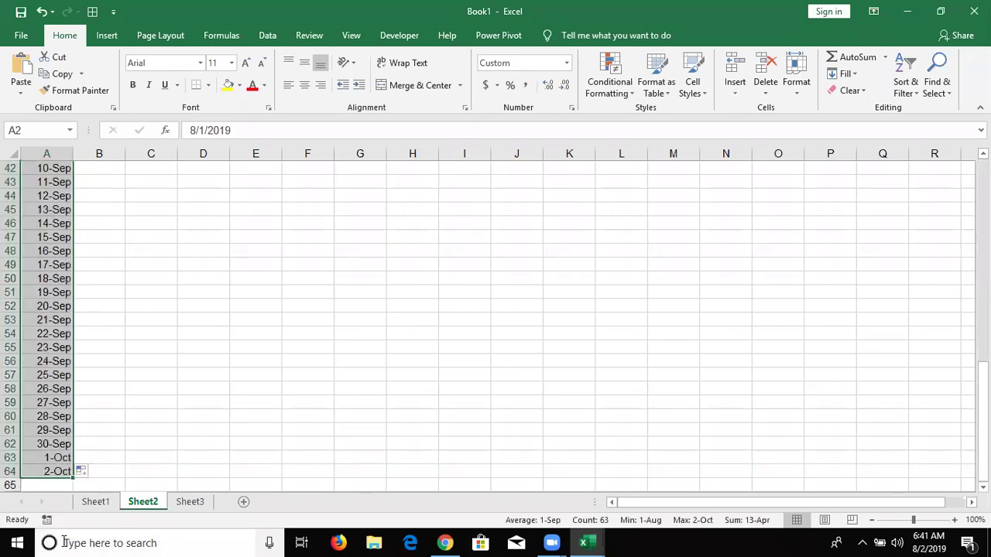
key("ctrl+Home")
key("Right")
Enter Sat and Sun in D2:E2, and W/O and Open in F2:F3.
key("Down")
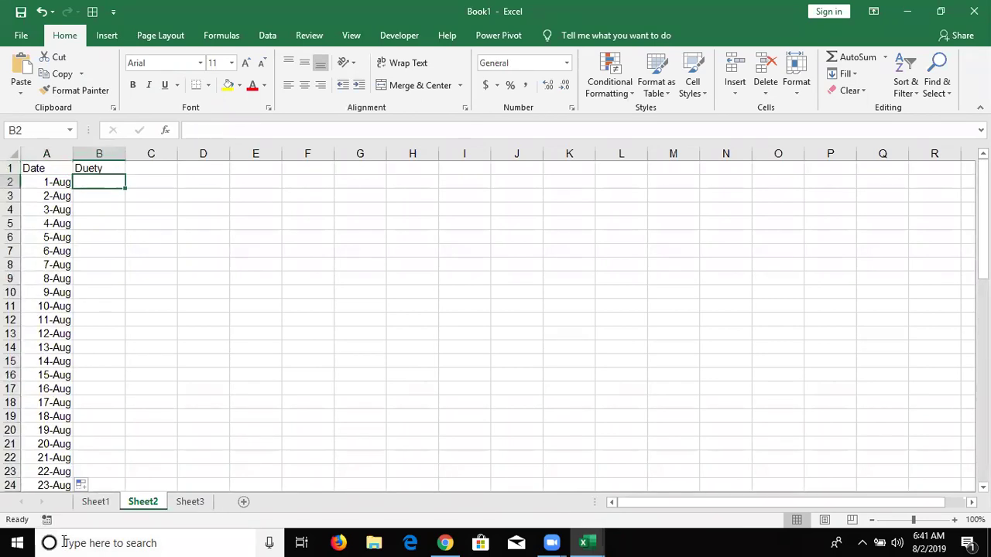
key("Down")
key("Down")
key("Down")
key("Down")
key("Down")
key("Up")
key("Up")
key("Up")
key("Up")
key("Up")
key("Right")
key("Right")
type("Sa")
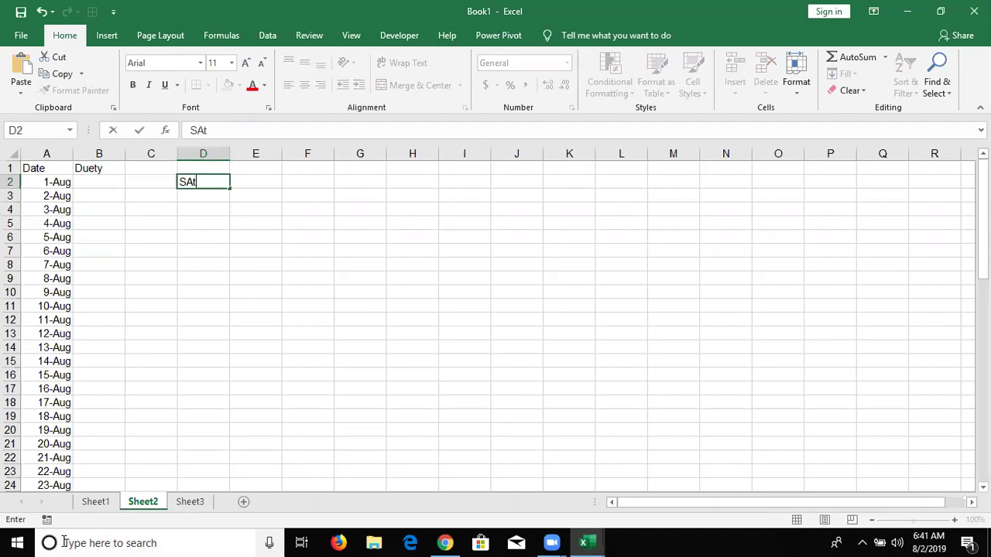
type("t")
key("Tab")
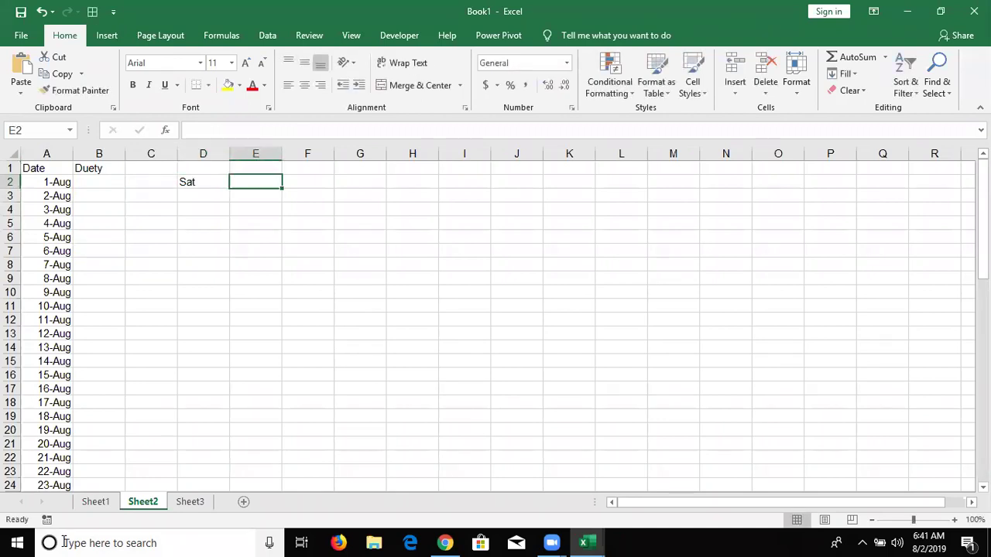
type("Sun")
key("Tab")
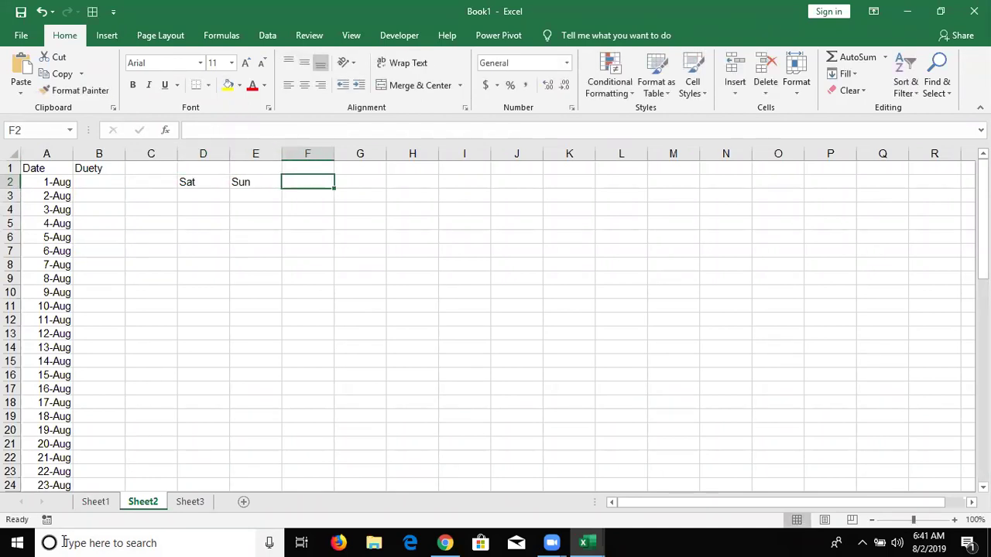
type("W")
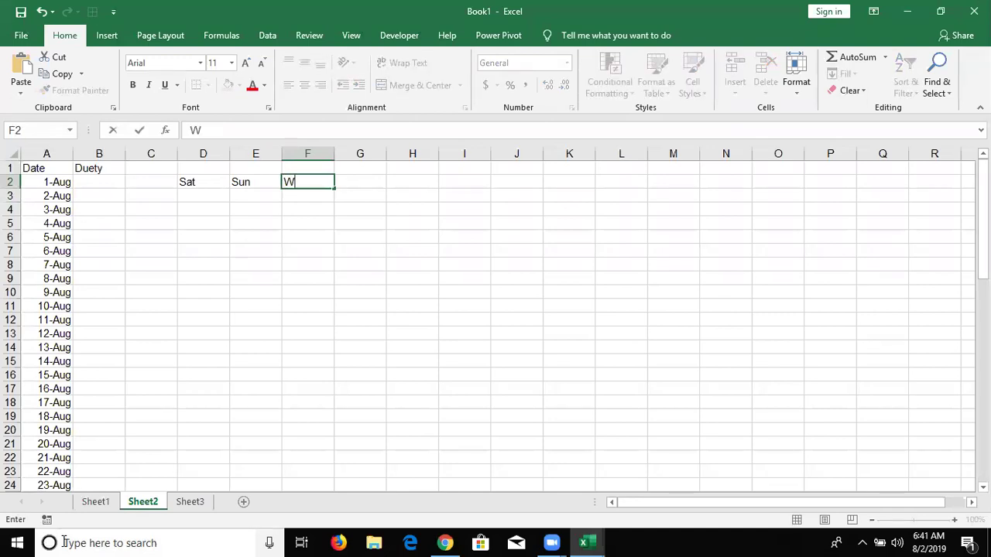
type("/O")
key("Return")
key("Right")
key("Right")
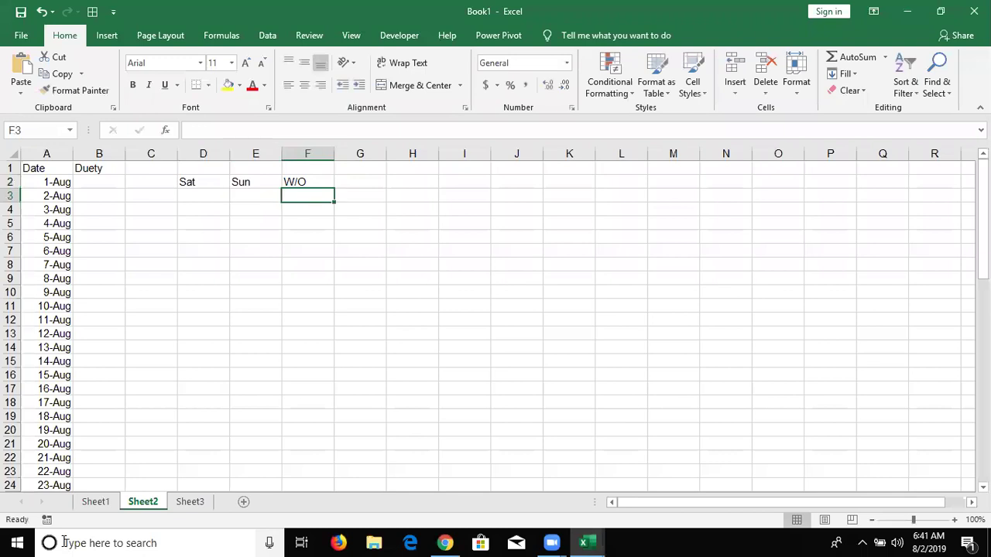
type("Open")
key("Return")
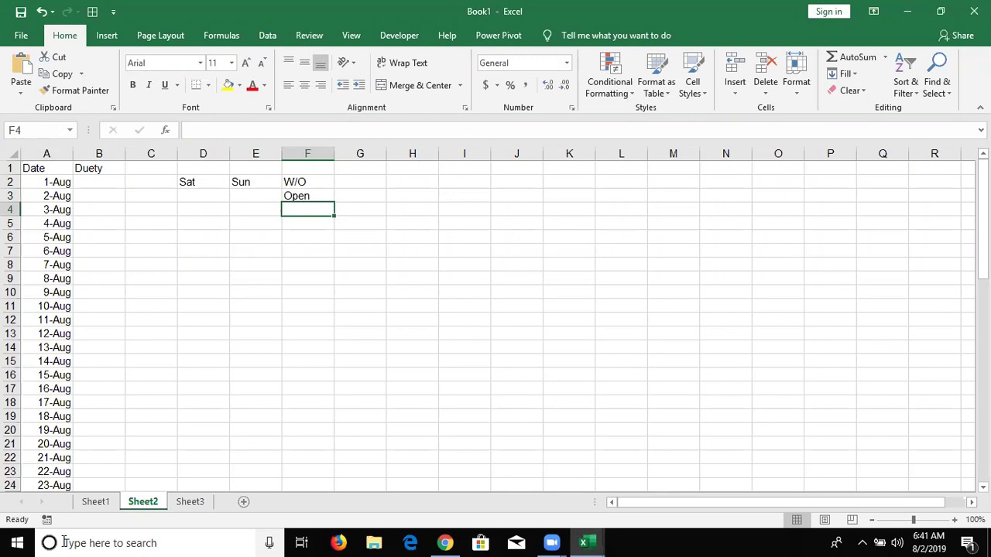
key("Up")
key("Up")
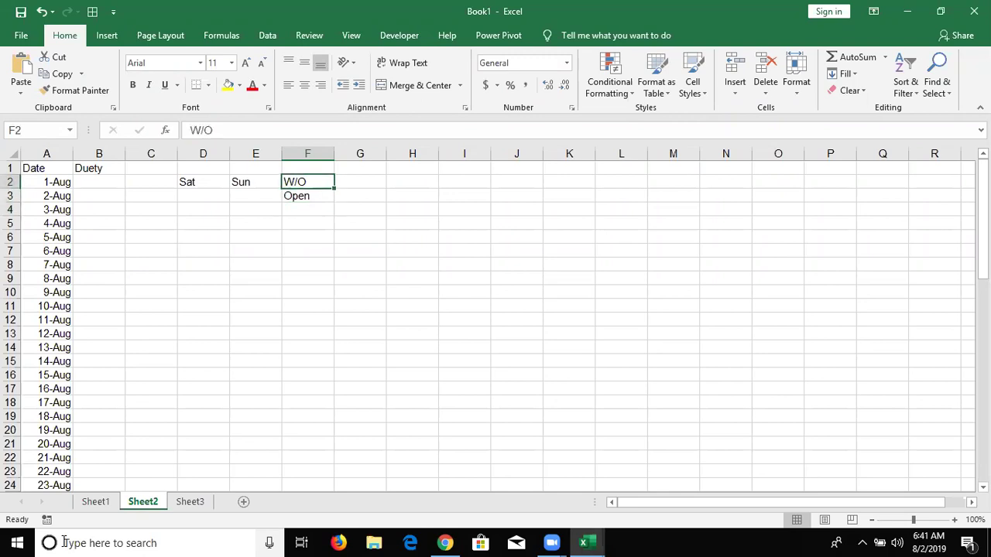
Check where the column A date list ends, then return to the VBA editor.
key("alt+F11")
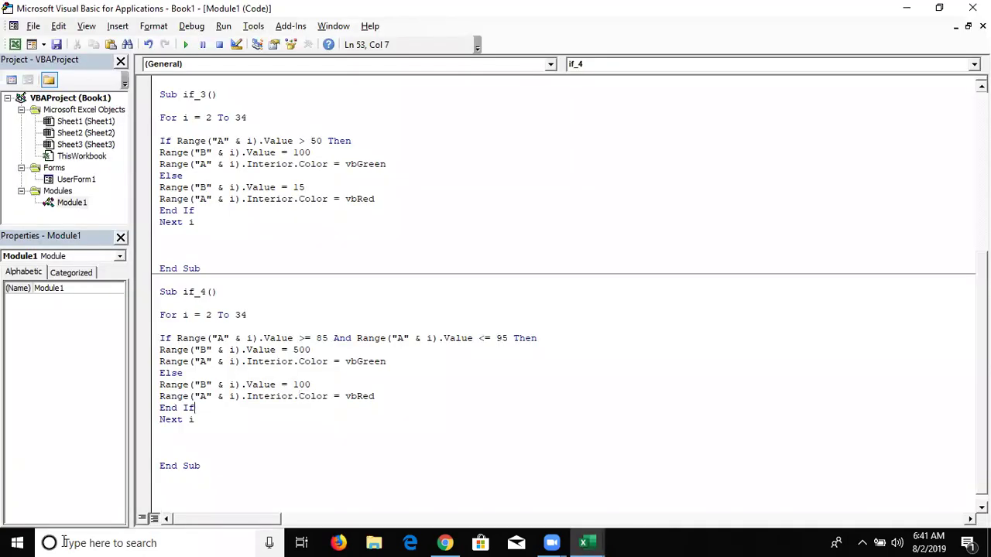
key("Return")
key("Return")
key("Return")
key("alt+F11")
key("Left")
key("Left")
key("Left")
key("Left")
key("Left")
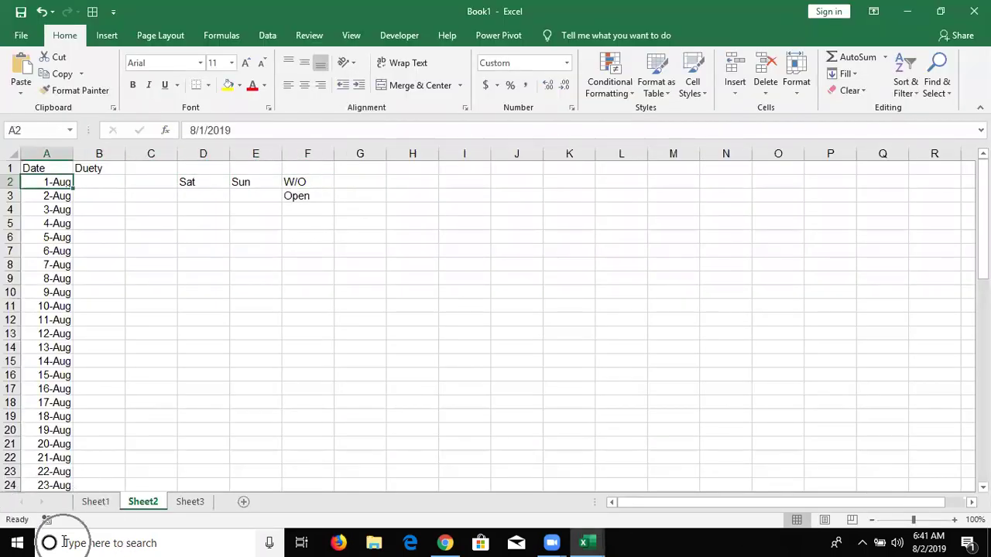
key("ctrl+Down")
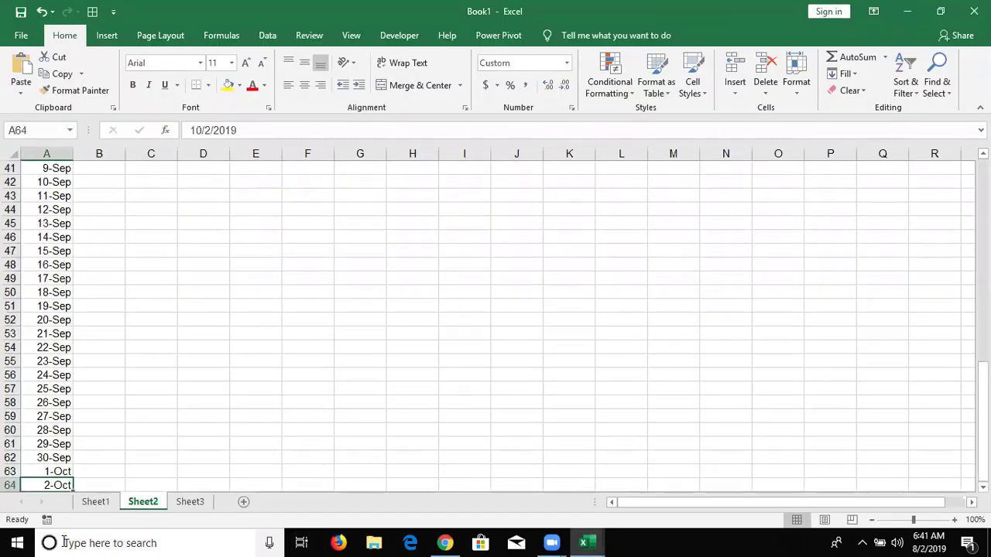
key("Down")
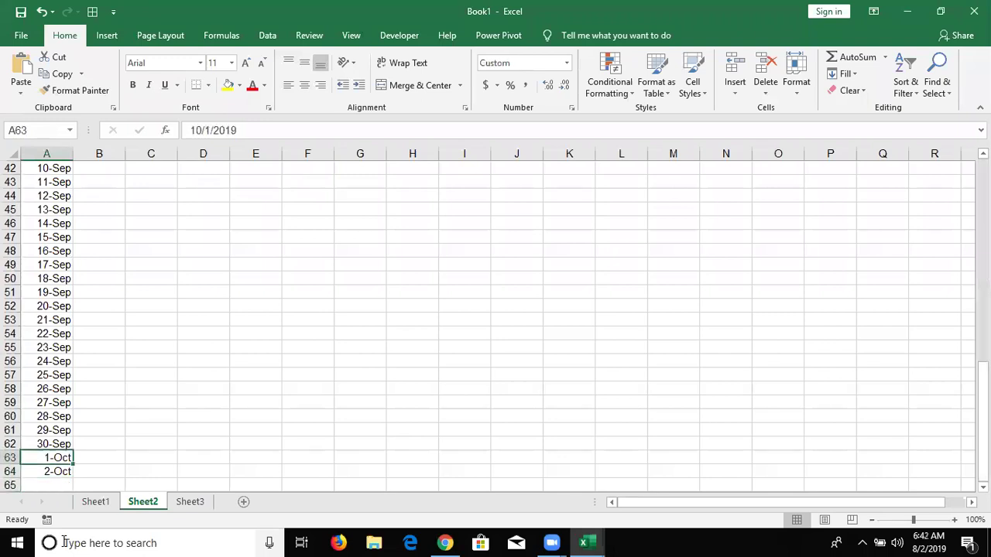
key("ctrl+Home")
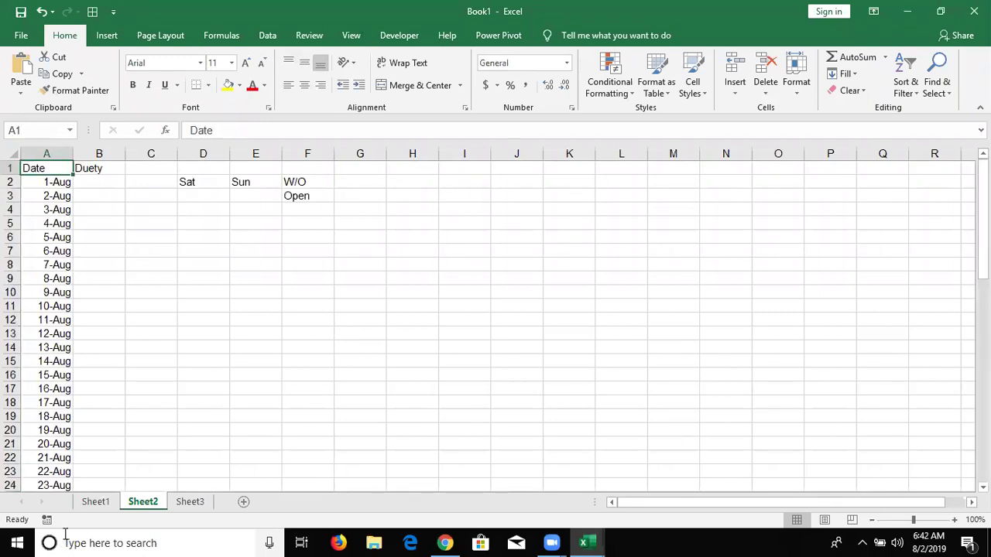
key("ctrl+Down")
key("ctrl+Up")
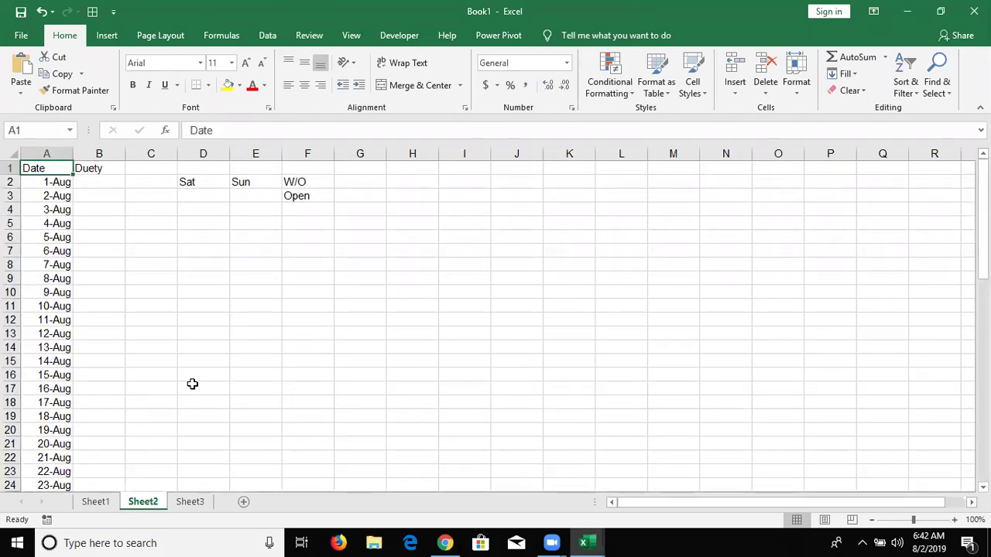
key("alt+F11")
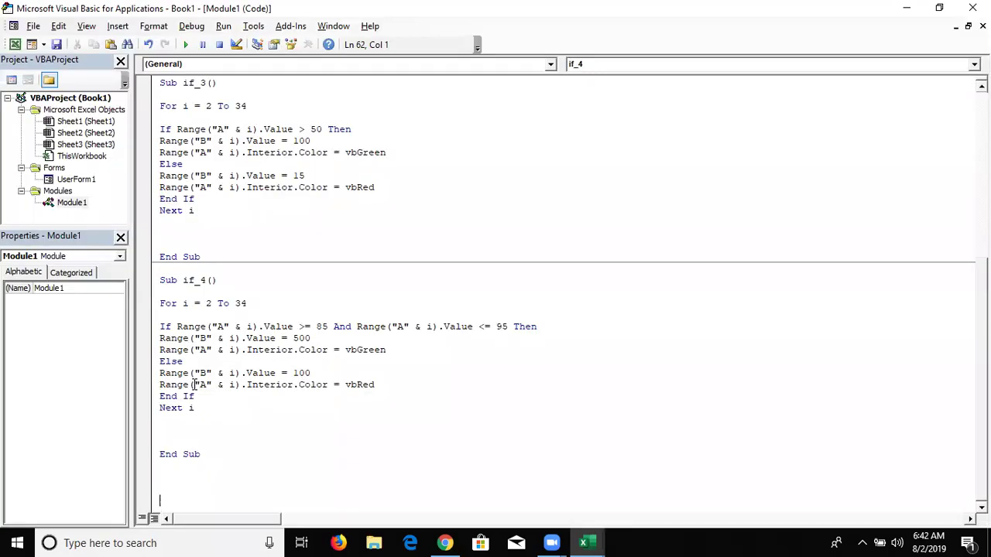
Start a new Sub if_5() macro below if_4.
key("Up")
type("sub ")
type("if_")
type("5()")
key("Return")
key("Return")
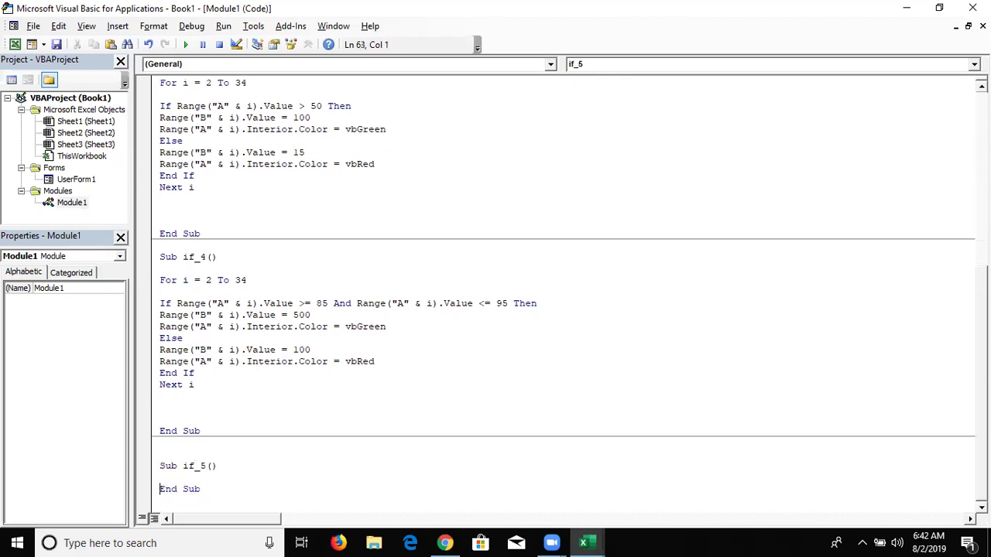
key("Return")
key("Return")
key("Down")
key("Up")
key("Up")
key("Up")
key("Up")
Write the loop line For i = 2 To Range("A65000").End(xlUp).Row.
type("for i = 2 to ")
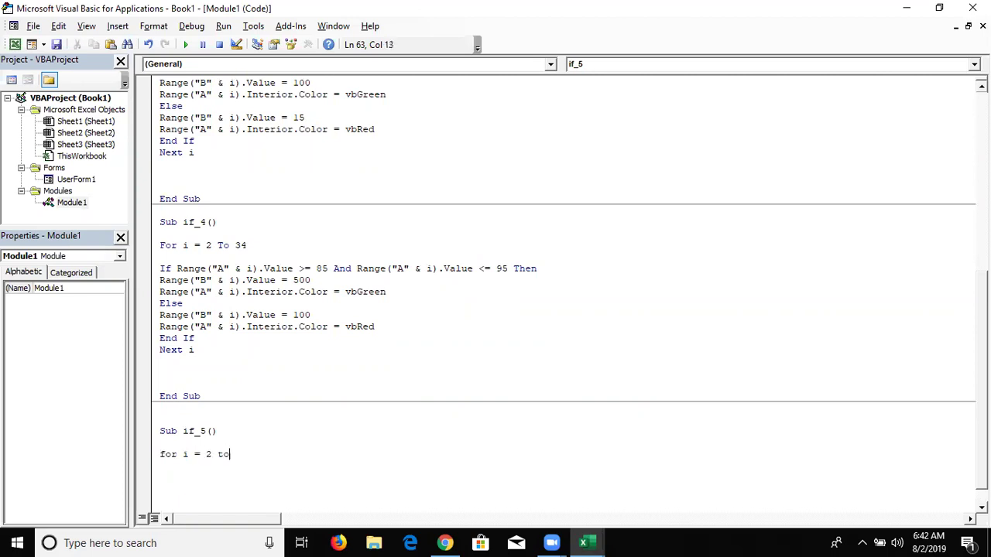
type("range(\"A6500")
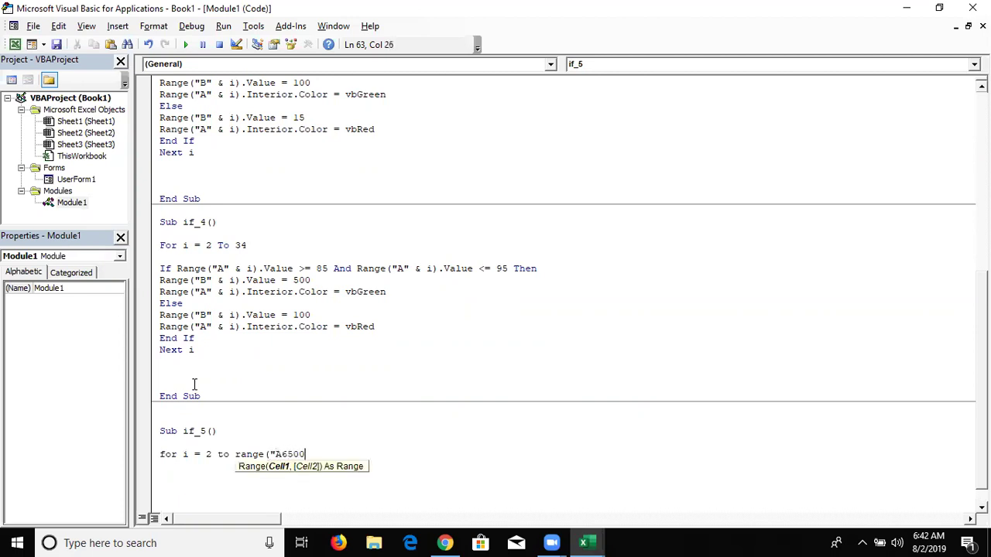
type("0\")")
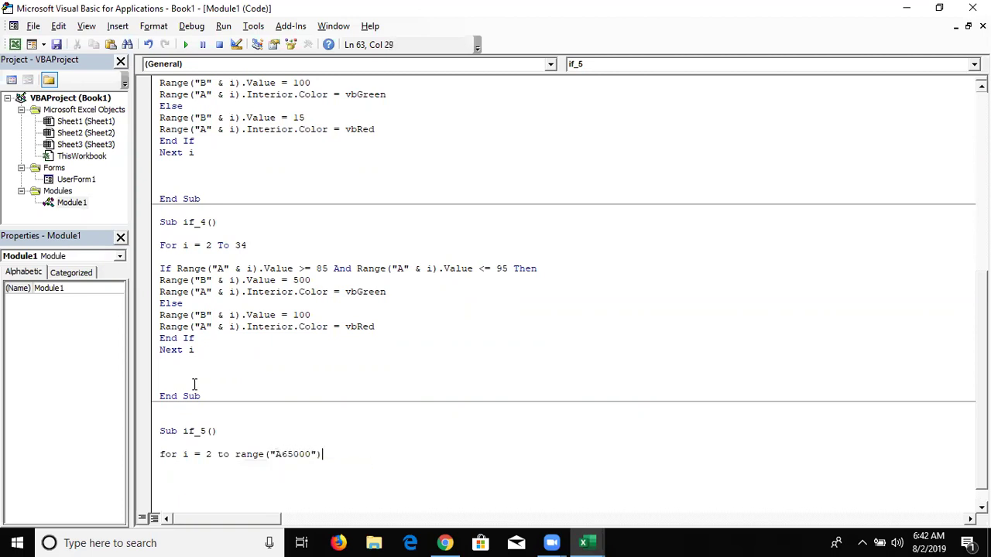
type(".end")
key("Tab")
type("(")
key("Down")
key("Down")
key("Down")
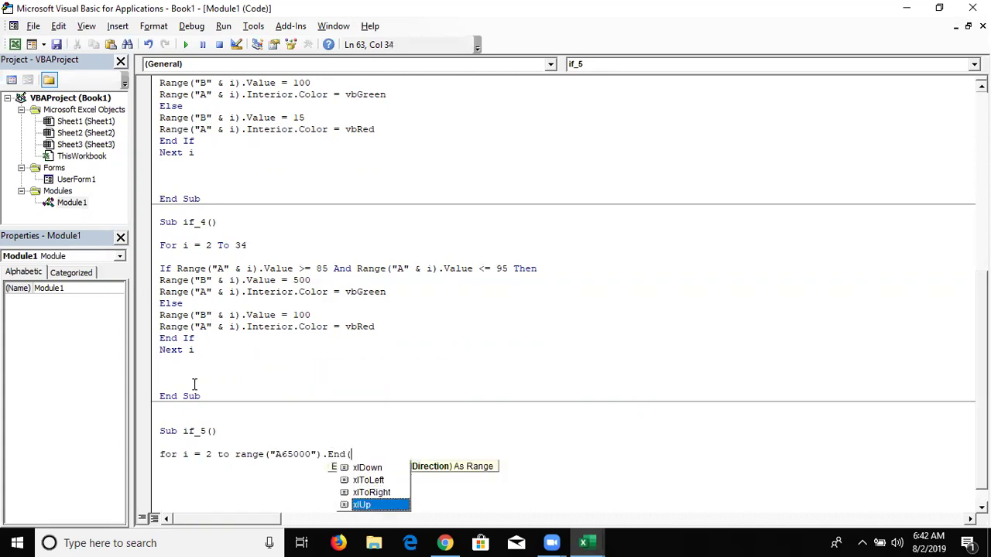
key("Tab")
type(").of")
key("Tab")
key("BackSpace")
key("BackSpace")
key("BackSpace")
key("BackSpace")
key("BackSpace")
key("BackSpace")
key("BackSpace")
type(".")
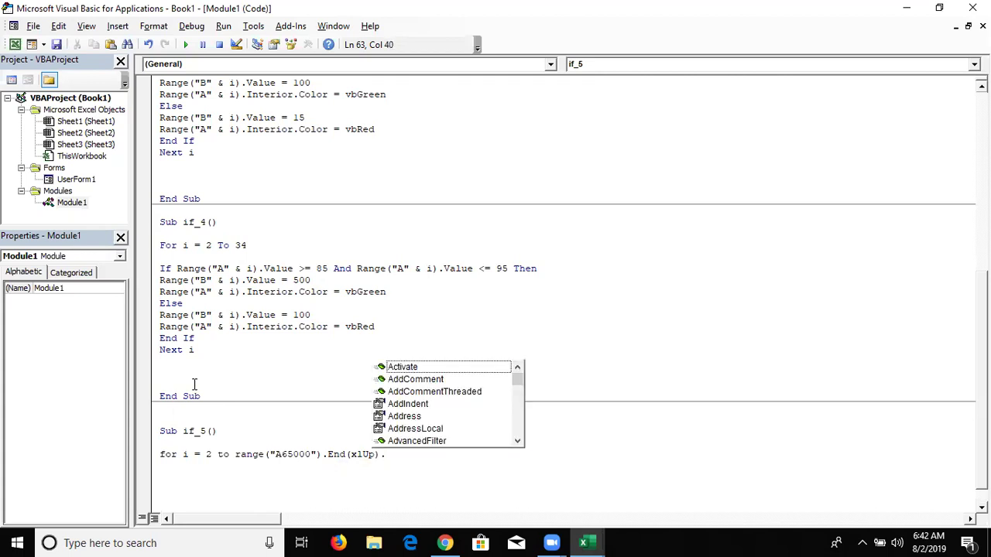
type("Row")
key("Tab")
key("Return")
Close the loop with Next i and begin an If line inside it.
key("Down")
key("Down")
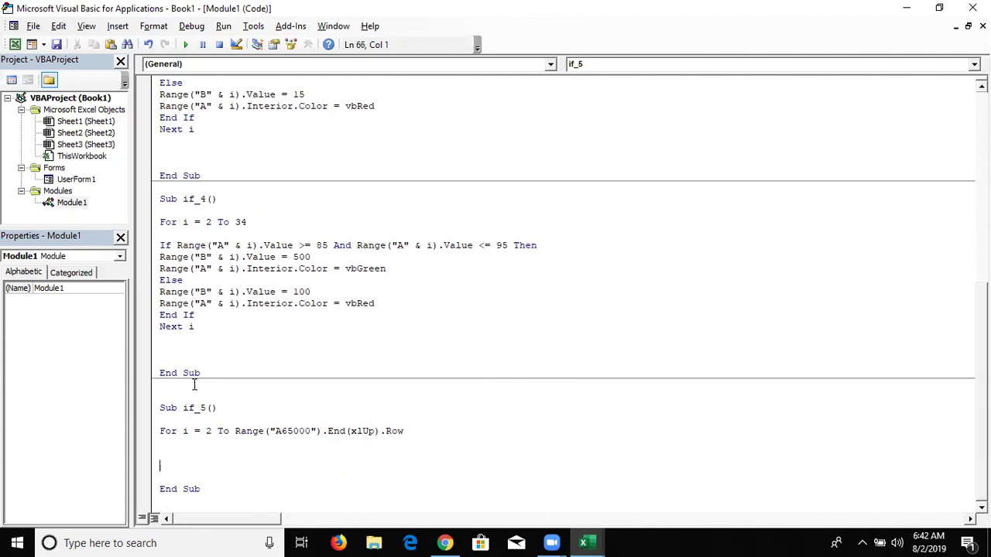
type("next i")
key("Home")
key("Return")
key("Return")
key("Up")
key("Up")
key("Up")
type("if range")
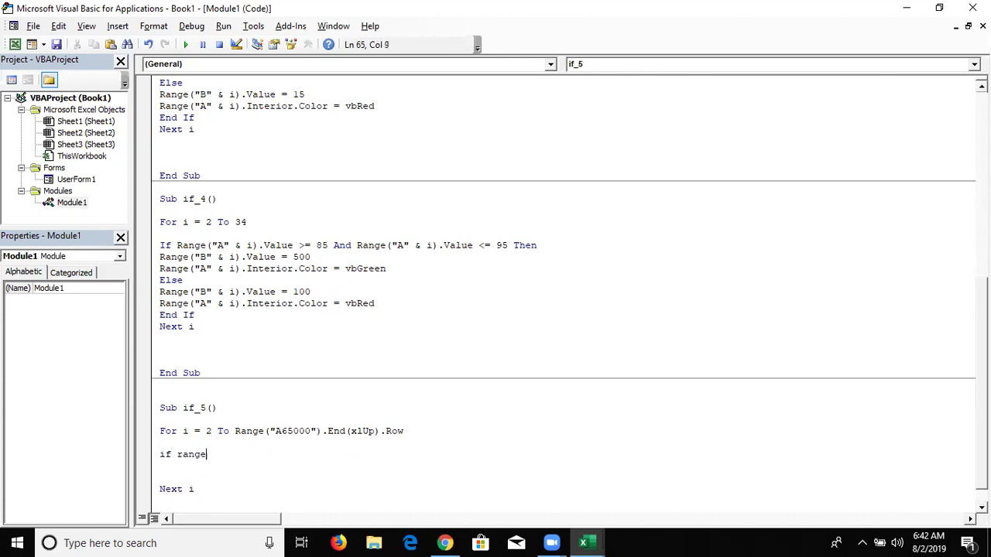
type("(\"A")
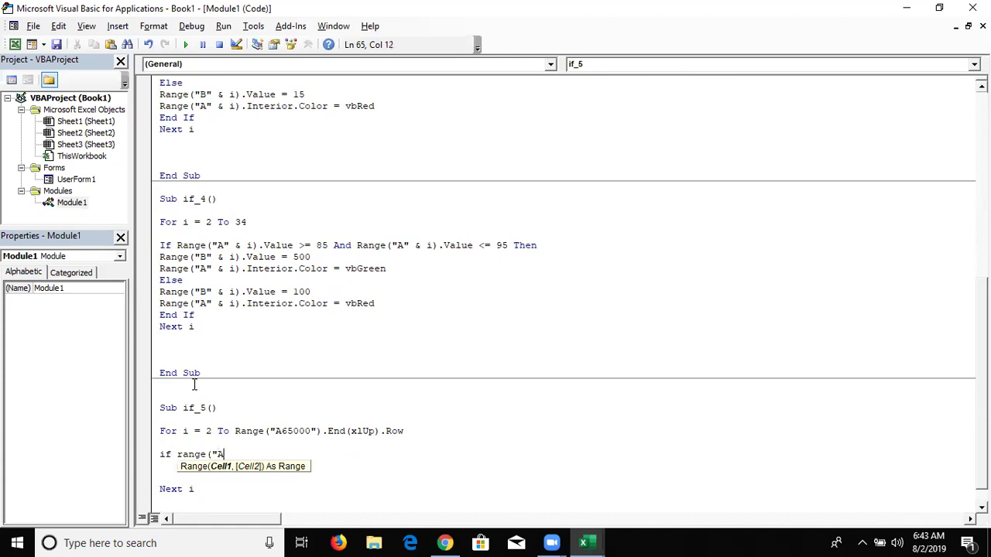
Write the test If Format(Range("A" & i).Value, "DDD") = "Sat" Or.
key("BackSpace")
key("BackSpace")
key("BackSpace")
key("BackSpace")
key("BackSpace")
key("BackSpace")
key("BackSpace")
type("format(")
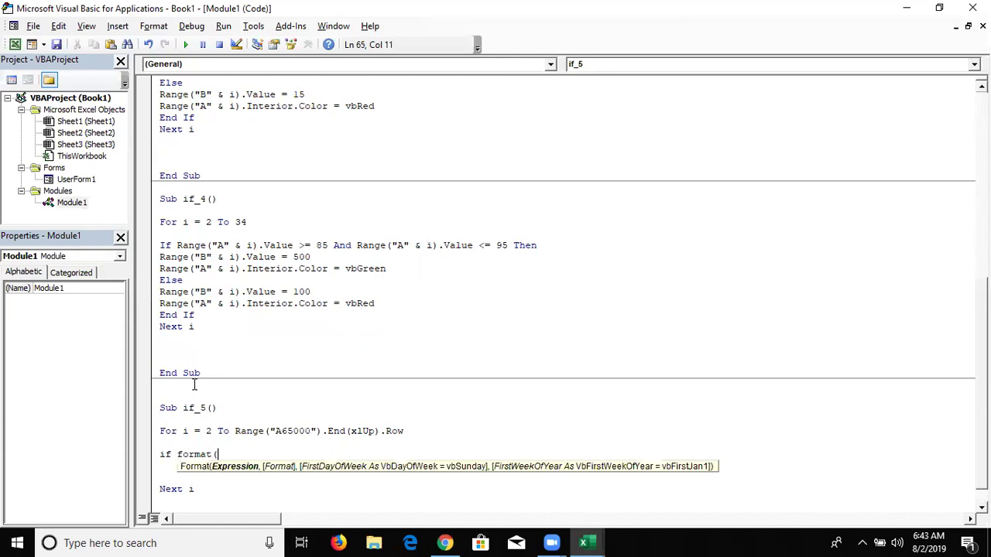
type("\"")
key("BackSpace")
type("range")
type("(\"A\" & i")
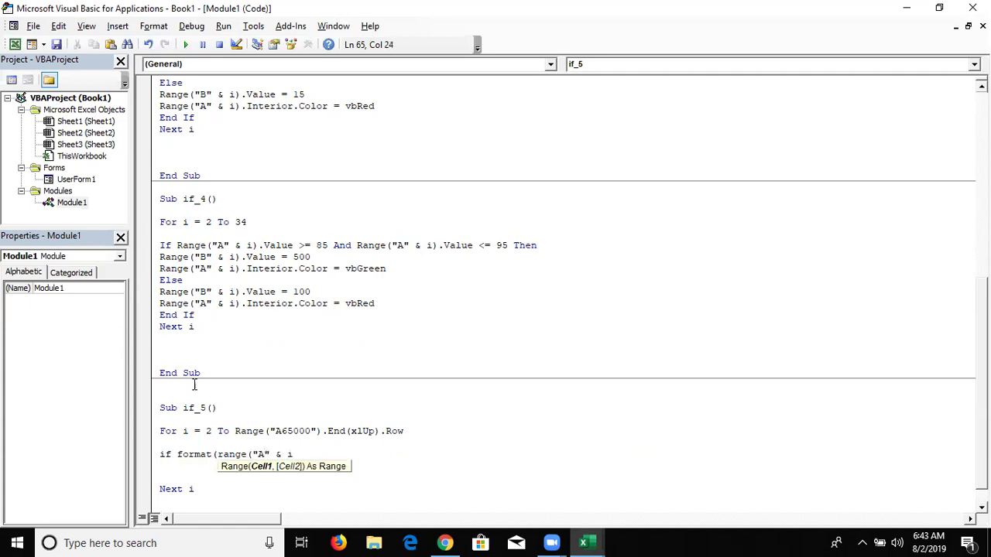
type(").valu")
key("Tab")
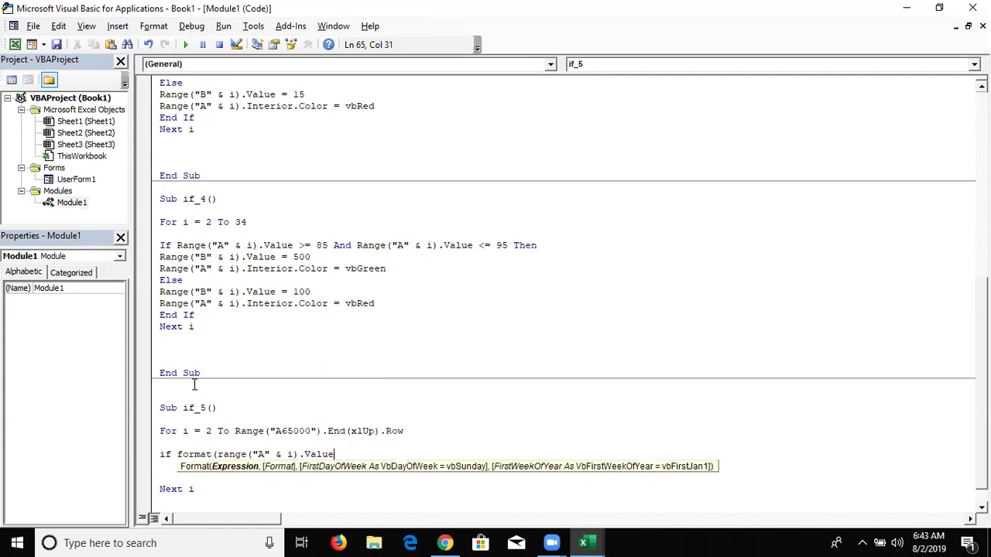
type(",\"DDD\")=\"Sa")
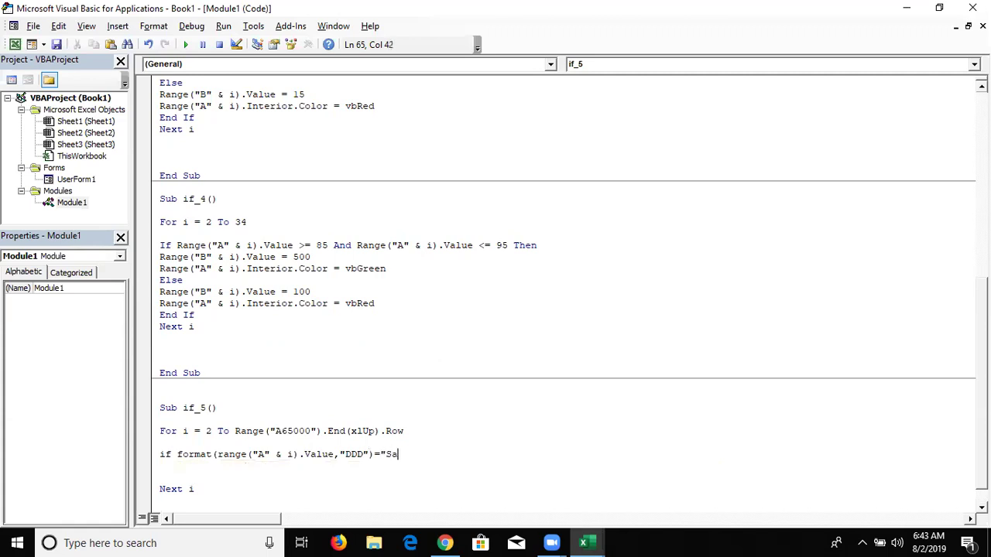
type("t\" ")
type("or")
Add the matching "Sun" test after Or and end the If line with Then.
key("Left")
key("Left")
key("Left")
key("shift+Left")
key("shift+Left")
key("shift+Left")
key("shift+Left")
key("shift+Left")
key("shift+Left")
key("shift+Left")
key("shift+Left")
key("shift+Left")
key("shift+Left")
key("ctrl+c")
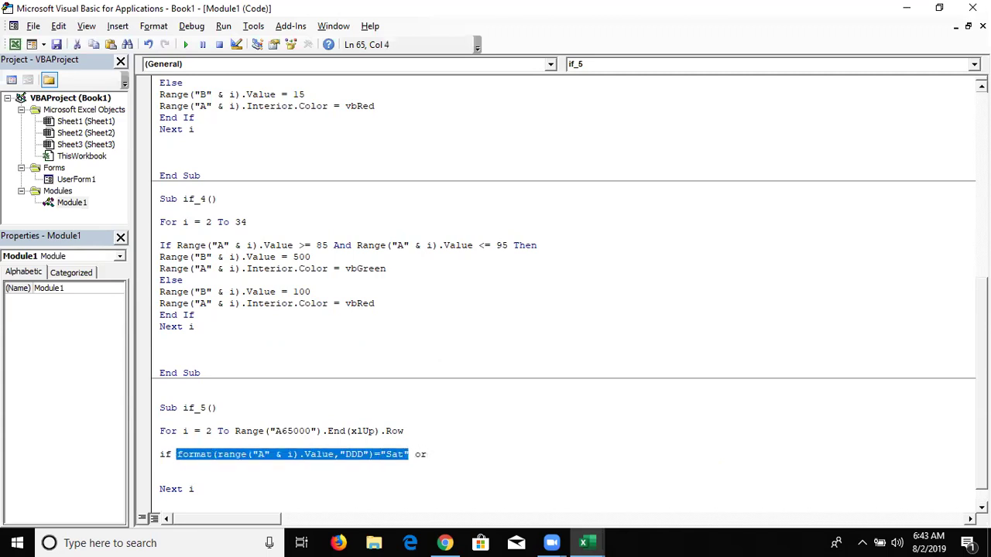
key("End")
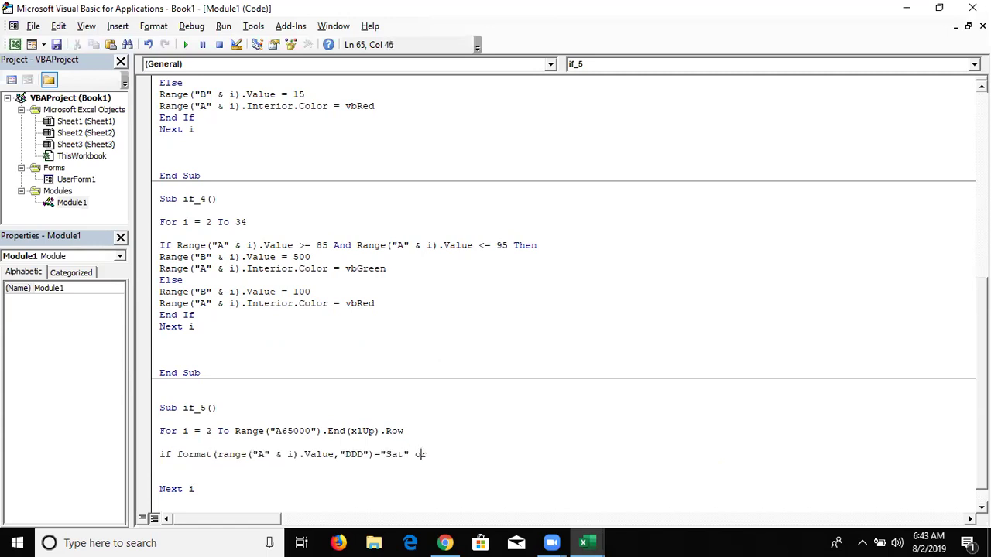
left_click(194, 385)
key("Return")
key("ctrl+v")
left_click(195, 385)
key("Return")
key("BackSpace")
key("BackSpace")
key("BackSpace")
type("un\"")
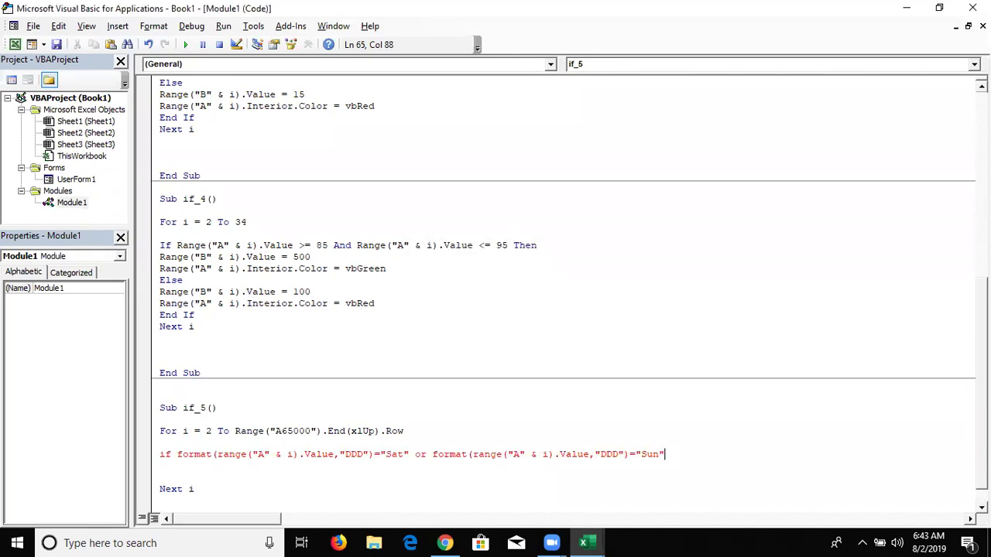
type(" then")
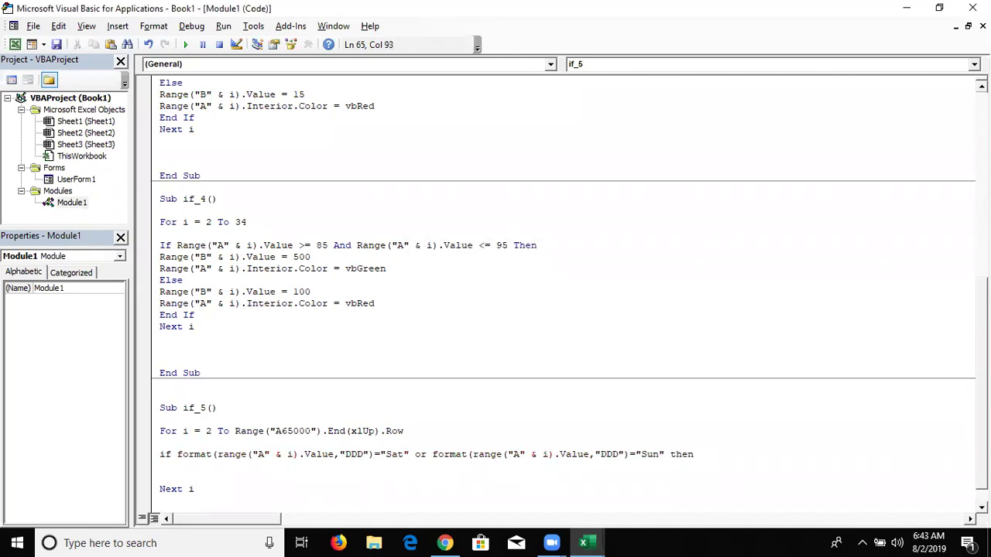
key("Return")
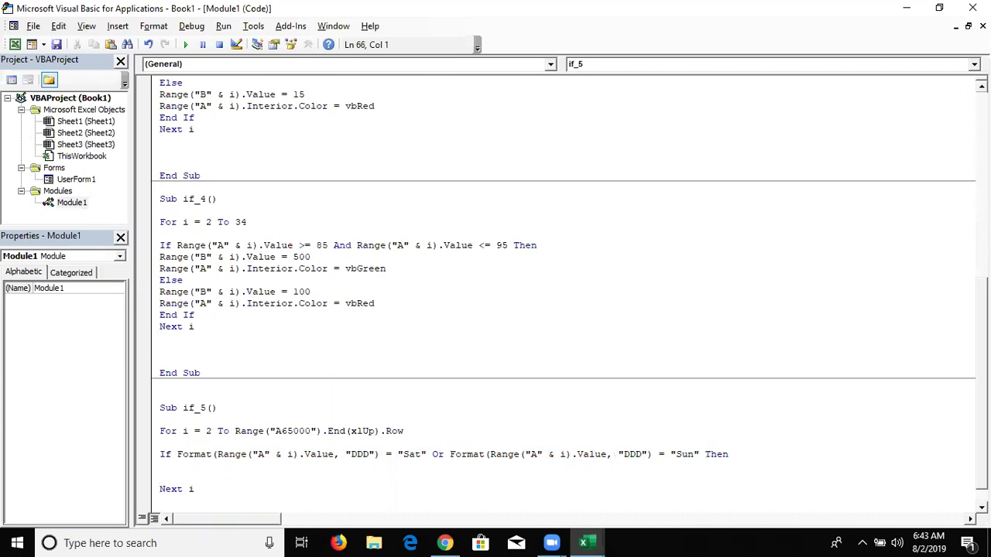
Add the line Range("b" & i).Value = "W/O" for weekend dates.
type("range(\"A")
key("BackSpace")
type("b\" & i)")
type(".v")
key("Down")
key("Tab")
type("= \"")
type("W/O\"")
key("Return")
Add an Else branch with a copy of the W/O line changed to write "Open".
type("else")
key("Return")
key("Up")
key("Up")
key("shift+Down")
key("ctrl+c")
key("Down")
key("ctrl+v")
key("BackSpace")
key("BackSpace")
key("BackSpace")
key("BackSpace")
key("BackSpace")
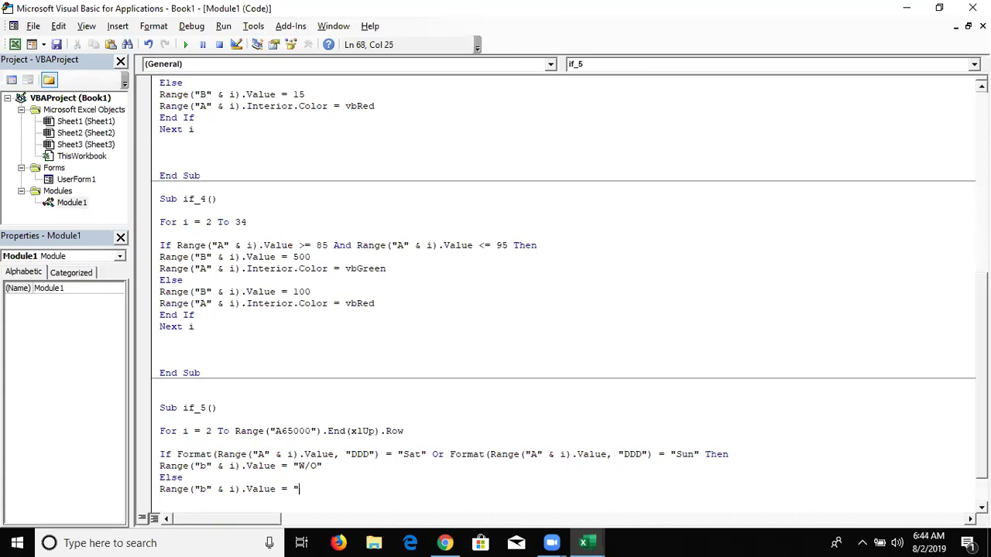
type("Open")
type("\"")
key("Down")
key("Down")
Close the If block with End If just above Next i.
left_click(160, 488)
key("Return")
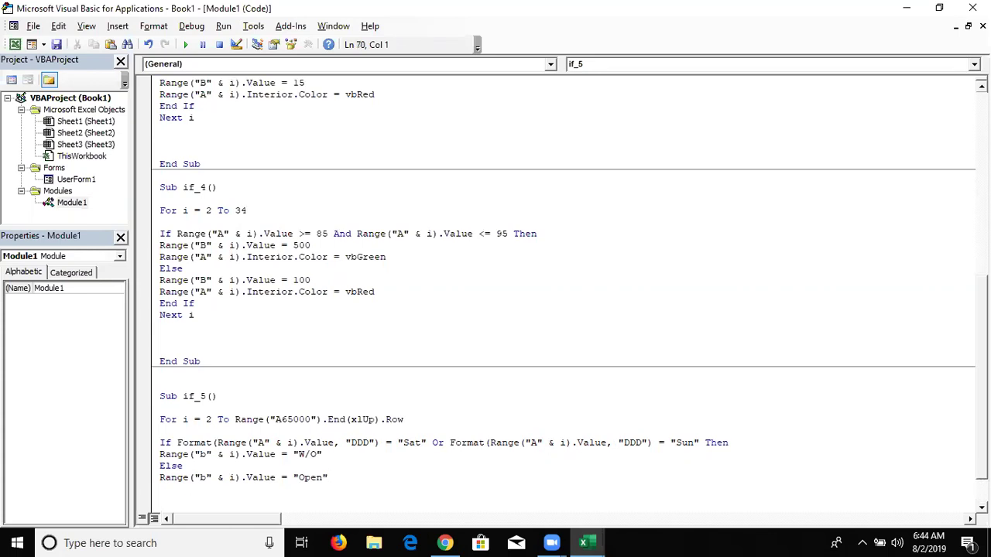
type("end if")
key("Down")
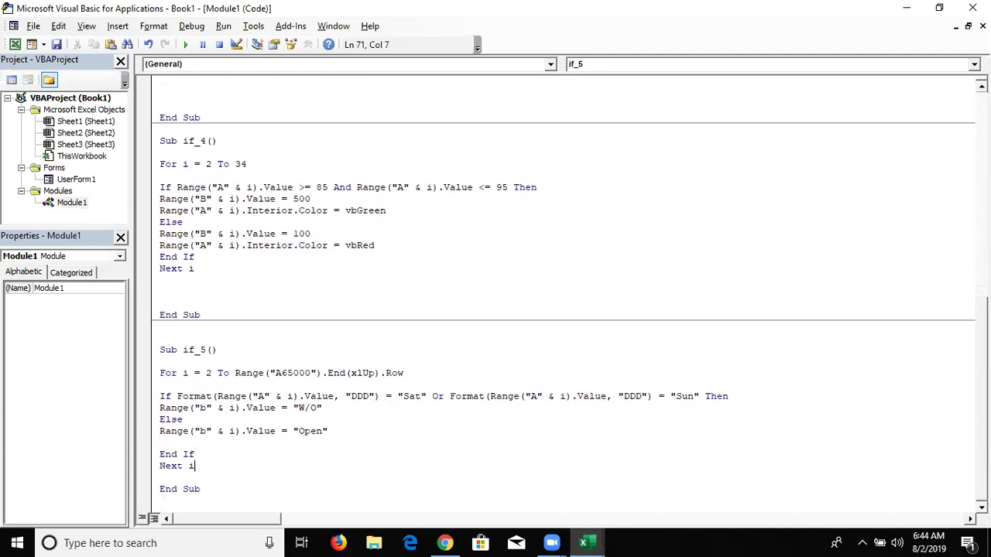
key("Up")
Run the if_5 macro from inside its code with Run Sub.
left_click(251, 364)
double_click(252, 372)
left_click(205, 151)
left_click(208, 381)
left_click(186, 44)
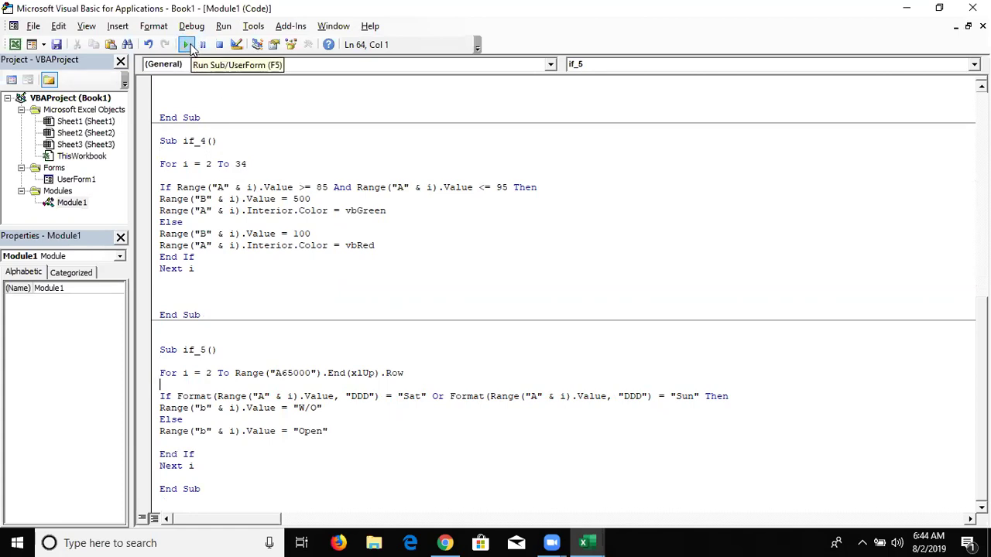
left_click(190, 47)
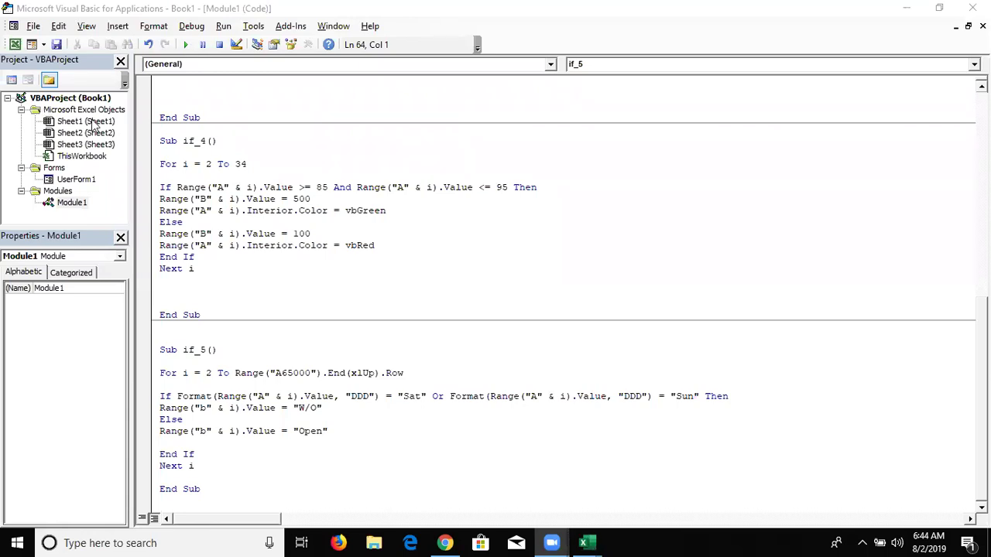
Back in the VBA window, select all the module's code and switch to Gmail in Chrome.
left_click(201, 439)
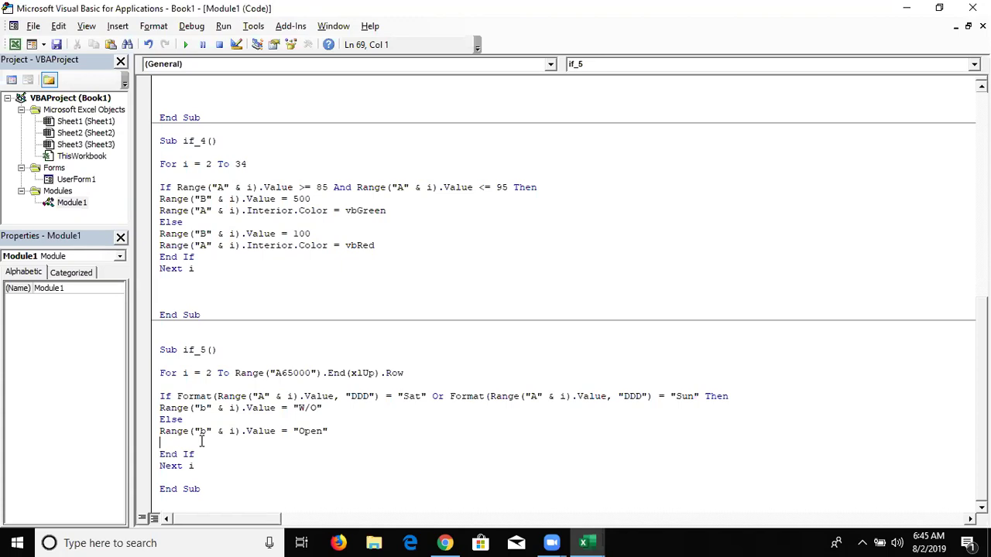
key("ctrl+a")
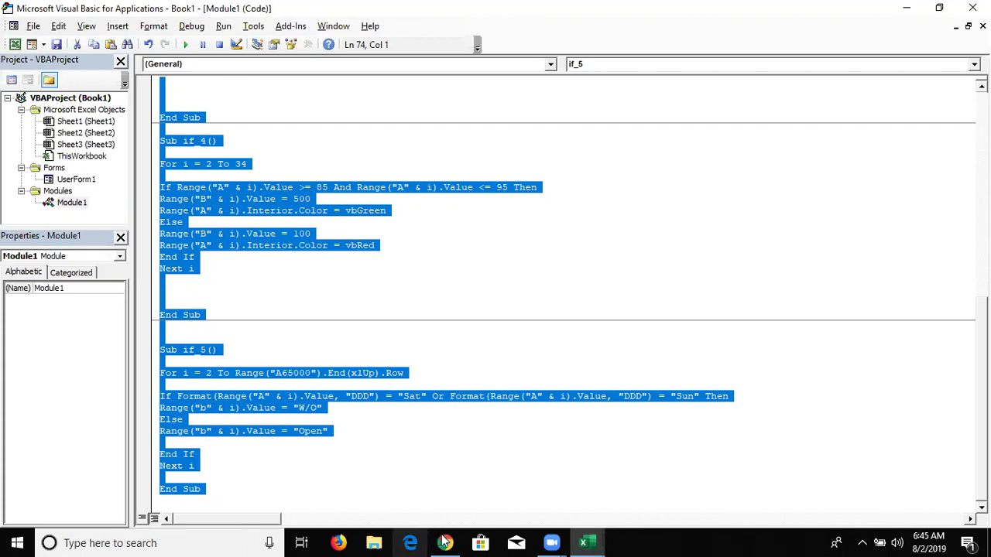
left_click(445, 543)
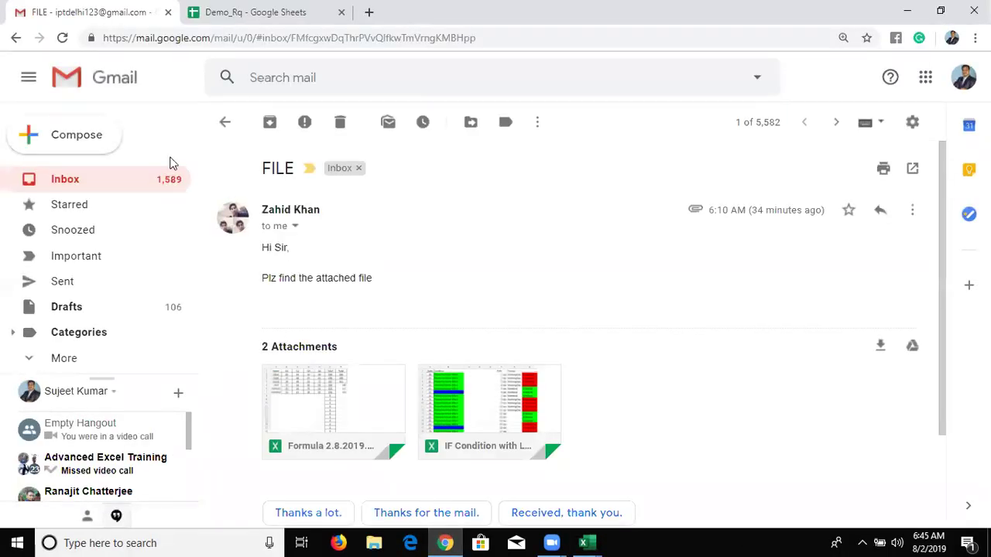
Compose a new email and add four contacts to the To field from autocomplete suggestions.
left_click(66, 127)
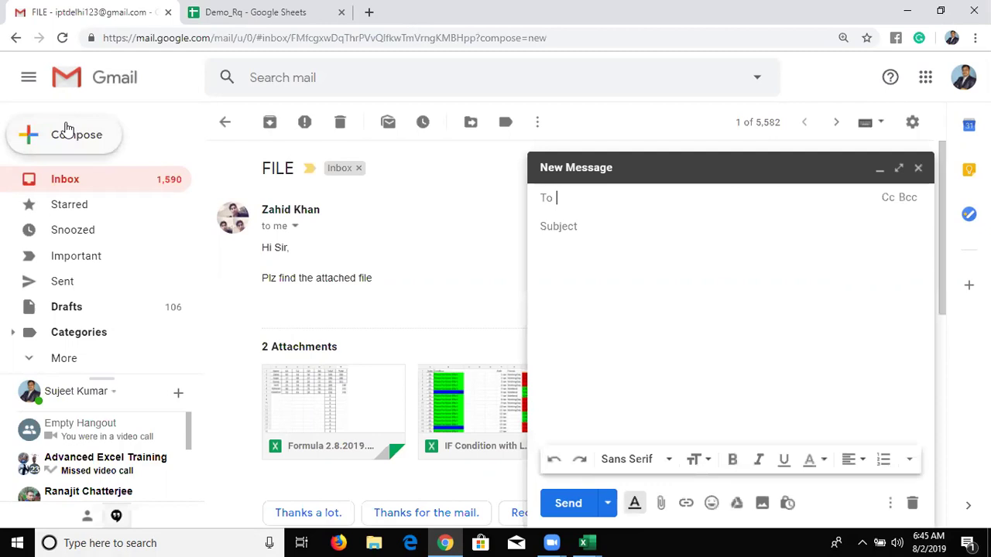
type("z")
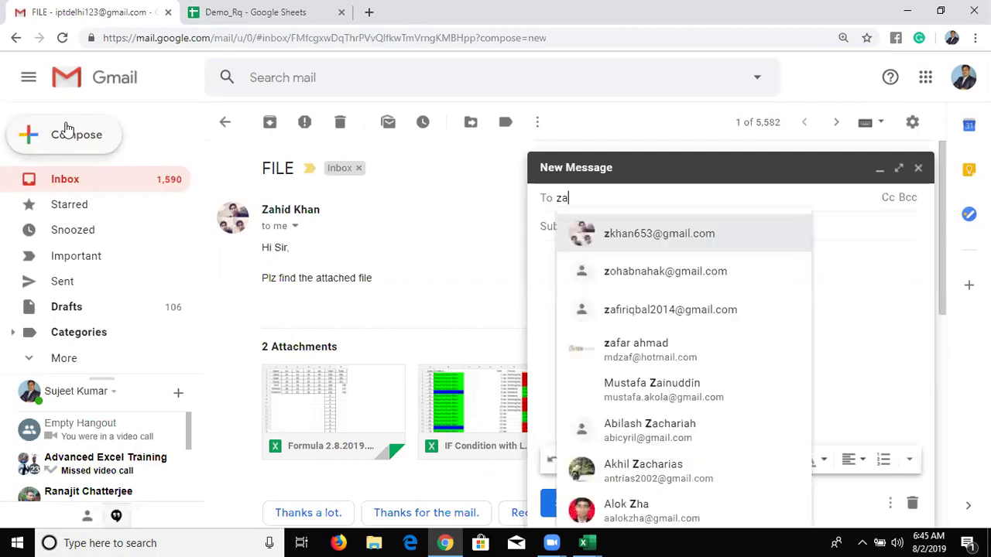
type("a")
key("BackSpace")
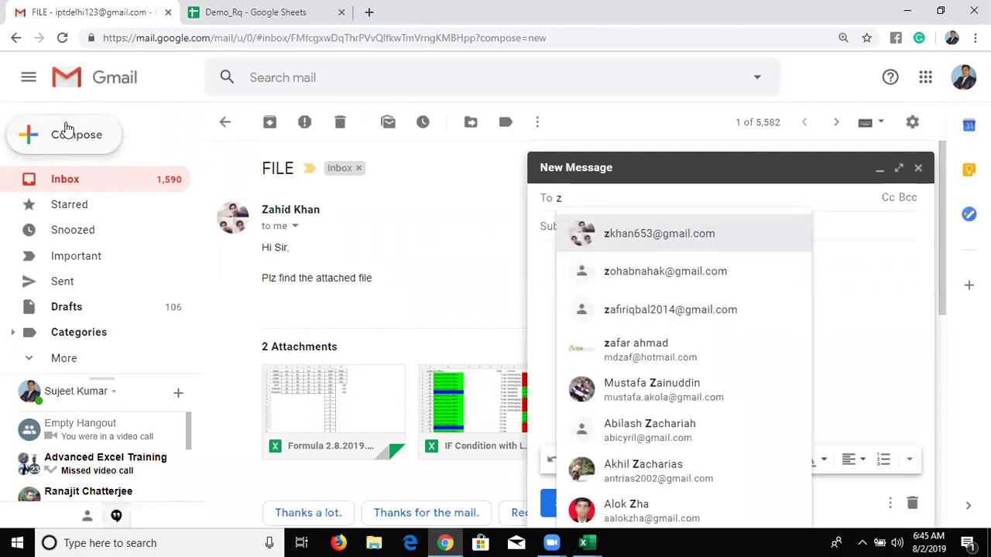
key("Return")
type("t")
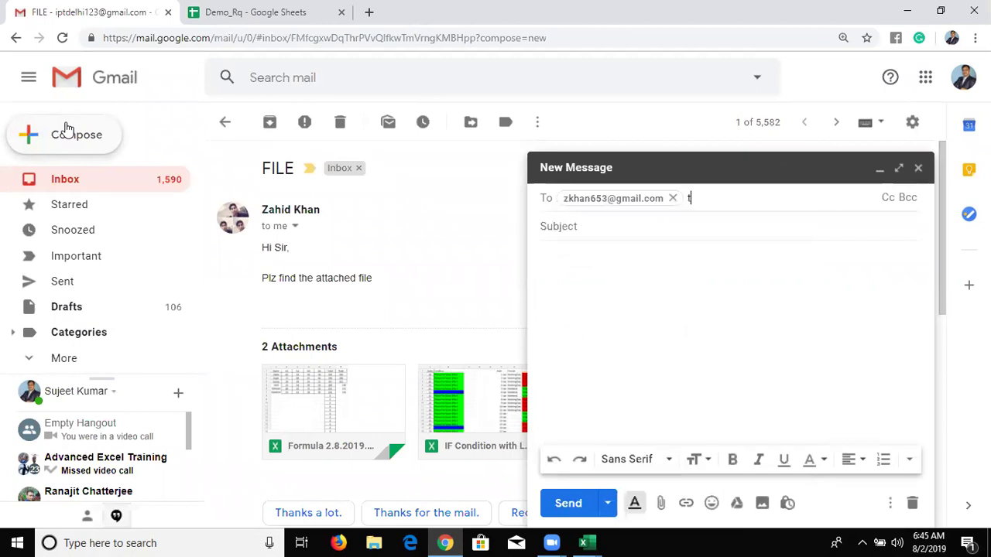
type("eji")
key("BackSpace")
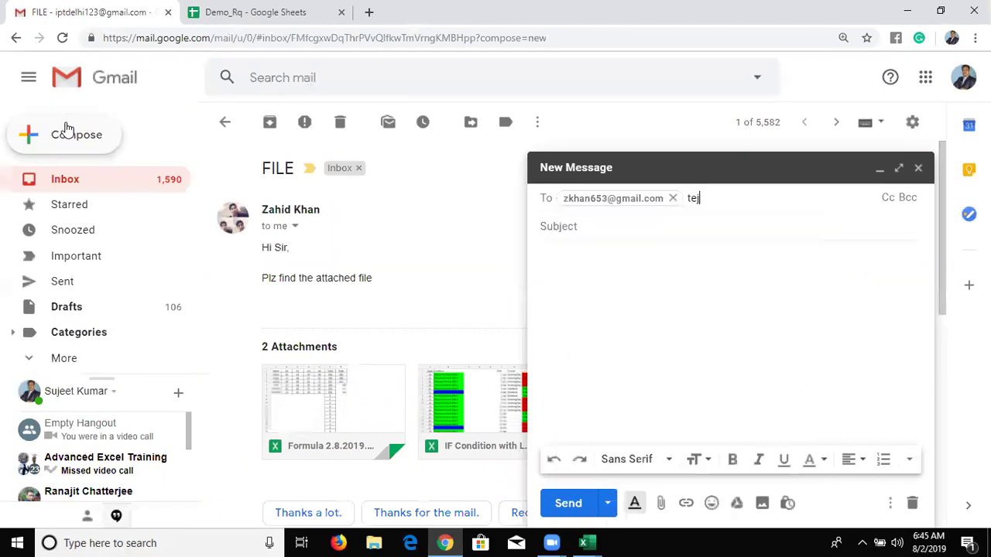
key("Return")
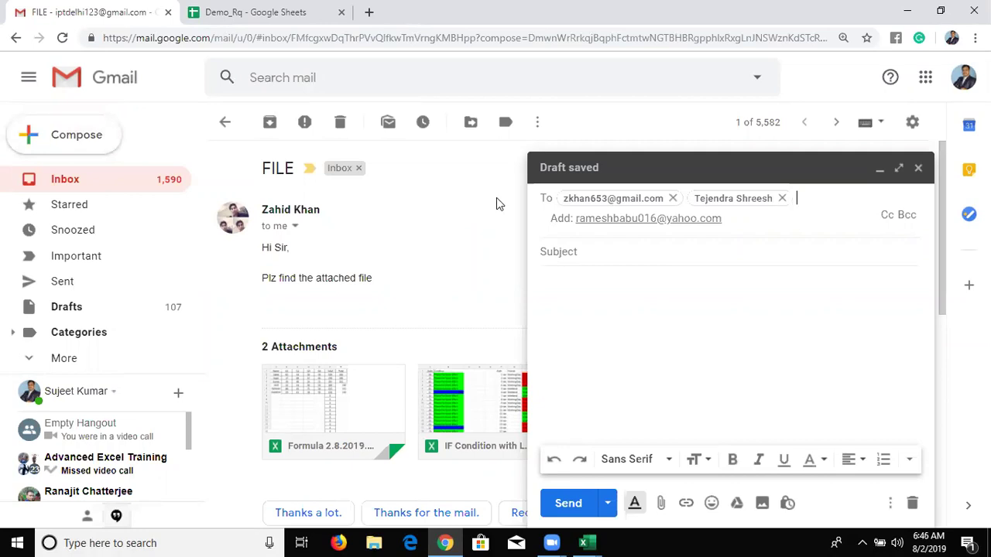
left_click(624, 219)
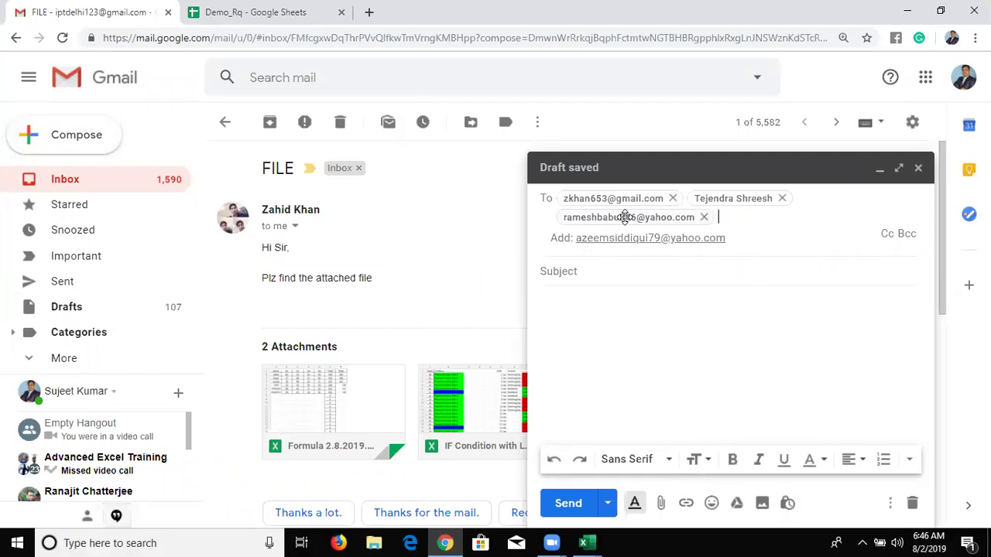
type("kap")
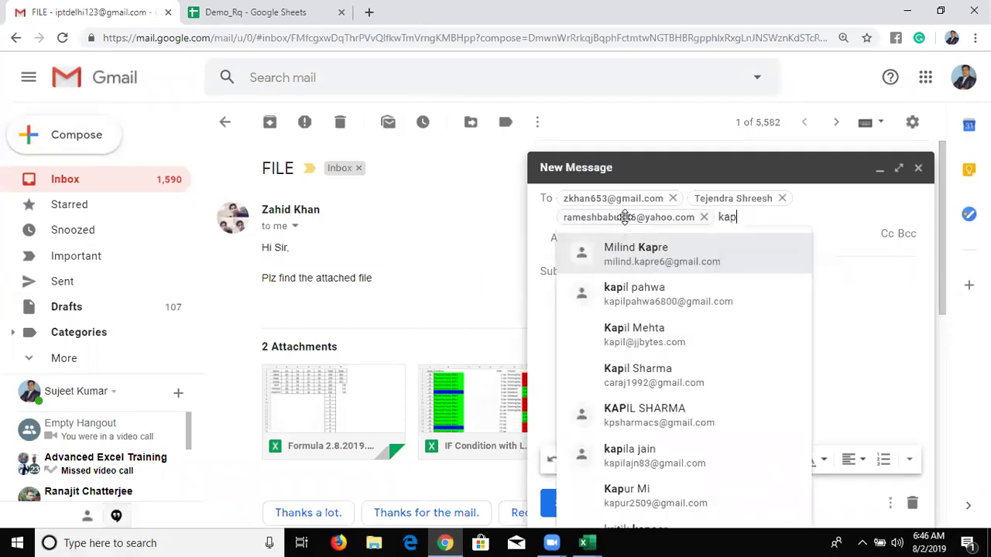
type("i")
key("BackSpace")
key("BackSpace")
key("BackSpace")
key("BackSpace")
type("cha")
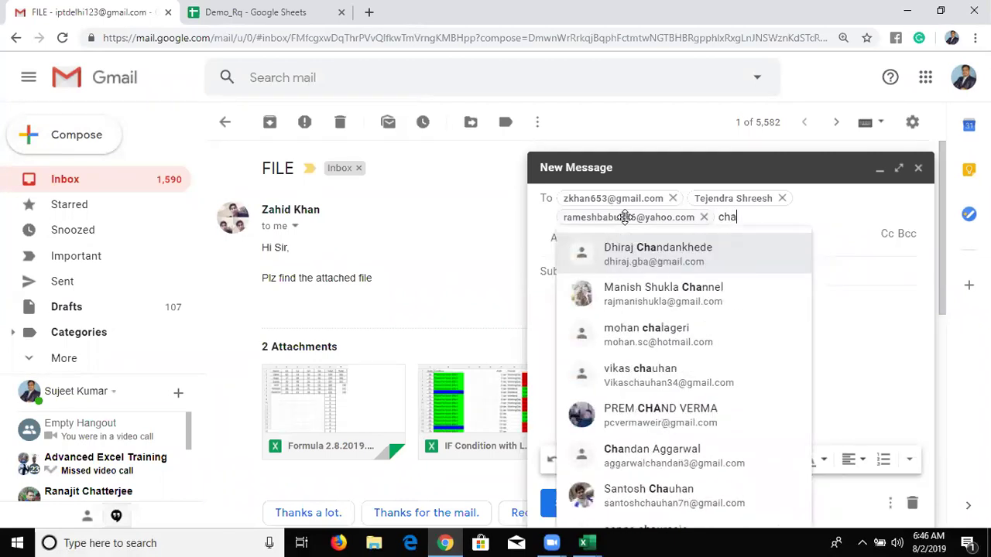
type("uh")
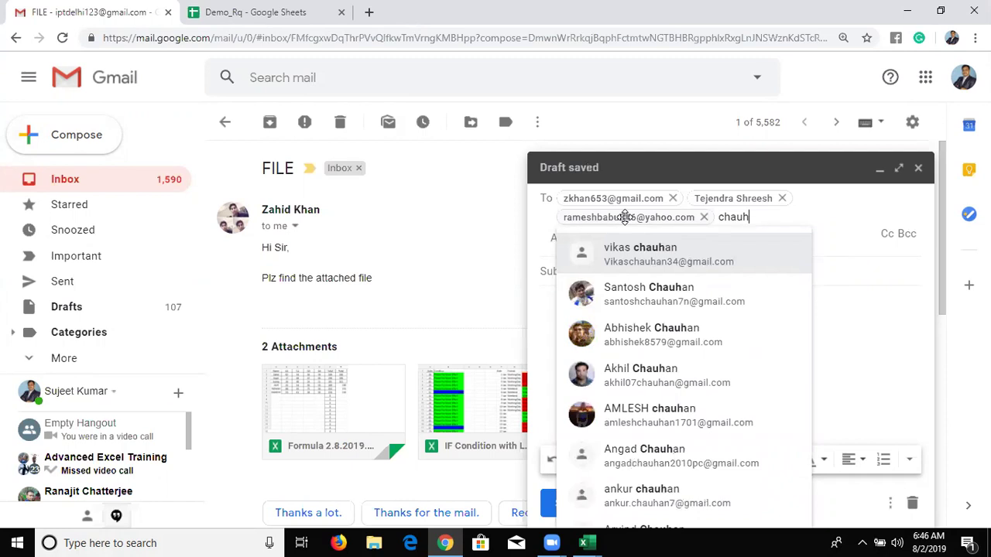
type("an")
type(".k")
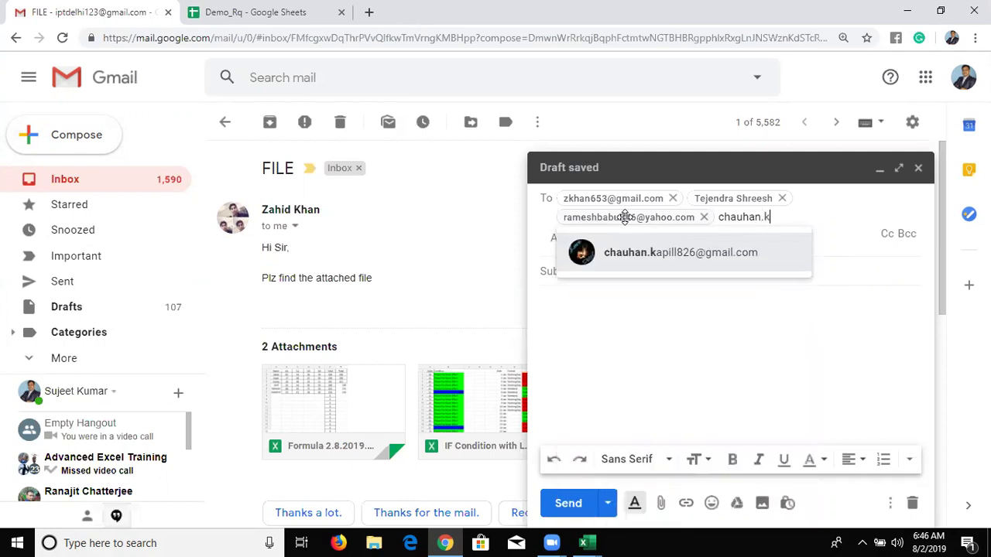
key("Return")
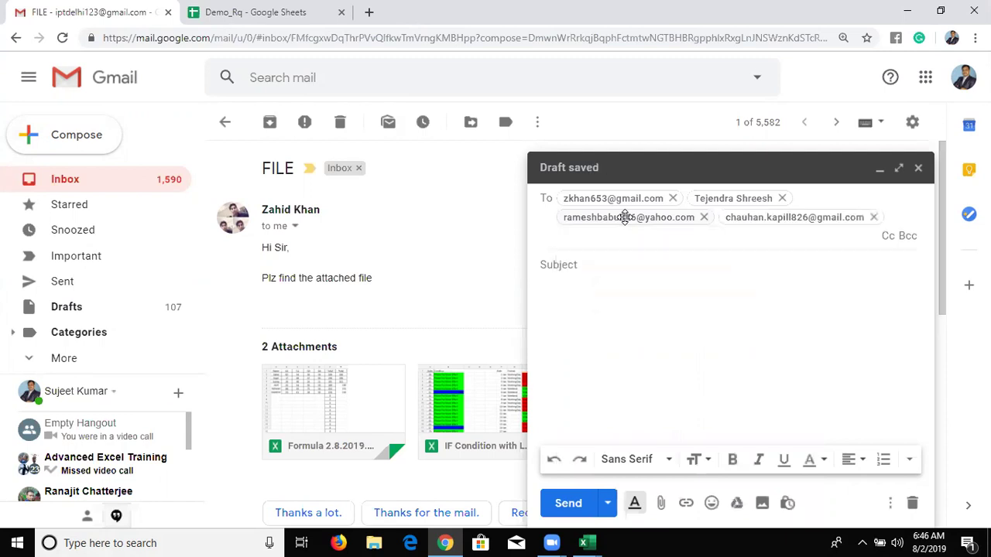
Give the email the subject 'code', paste the if_5 macro into the body, and send it.
left_click(620, 265)
type("code")
key("Tab")
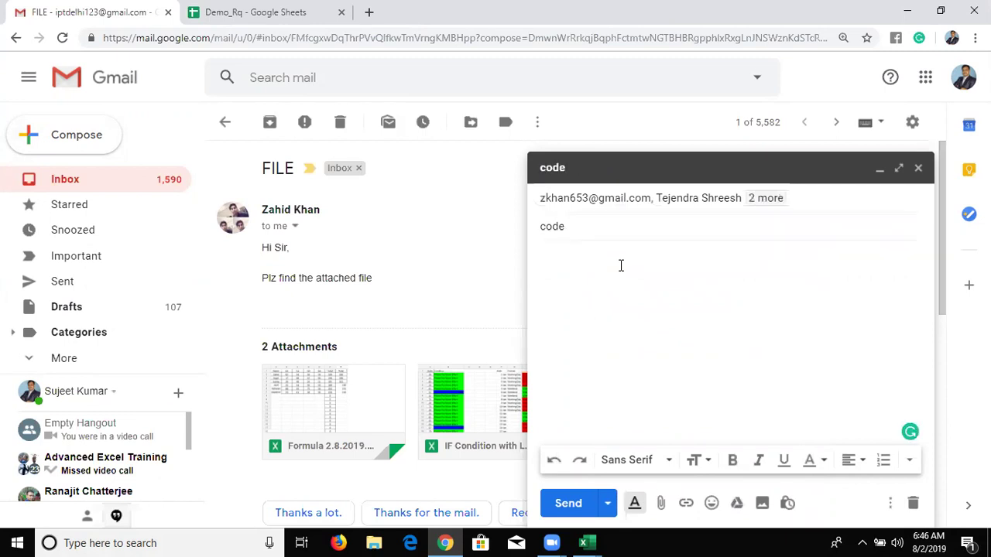
key("ctrl+v")
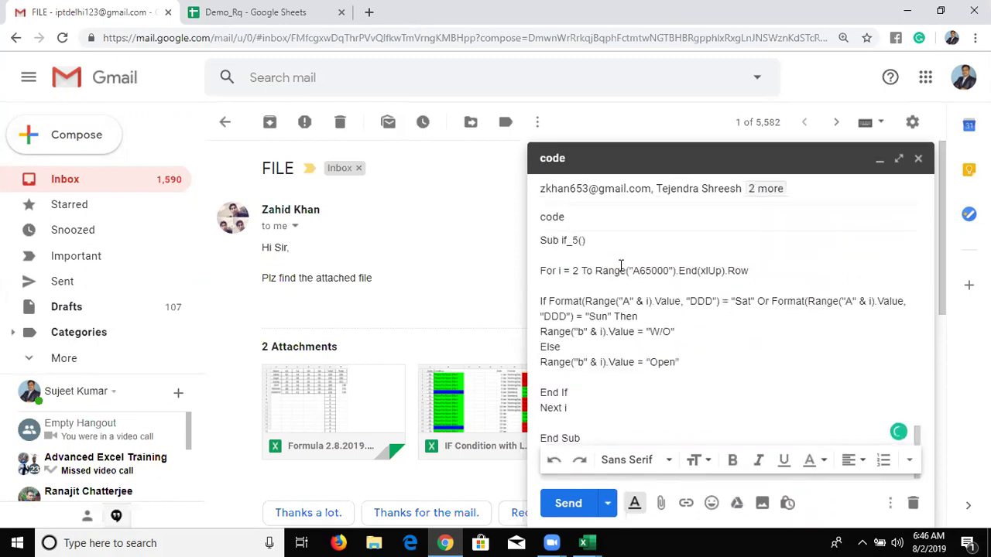
left_click(567, 504)
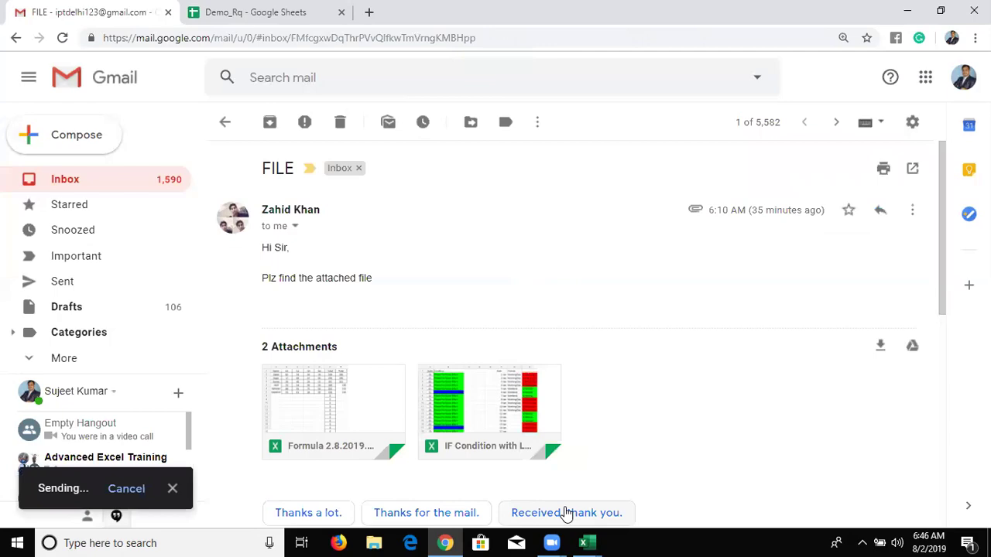
key("super+d")
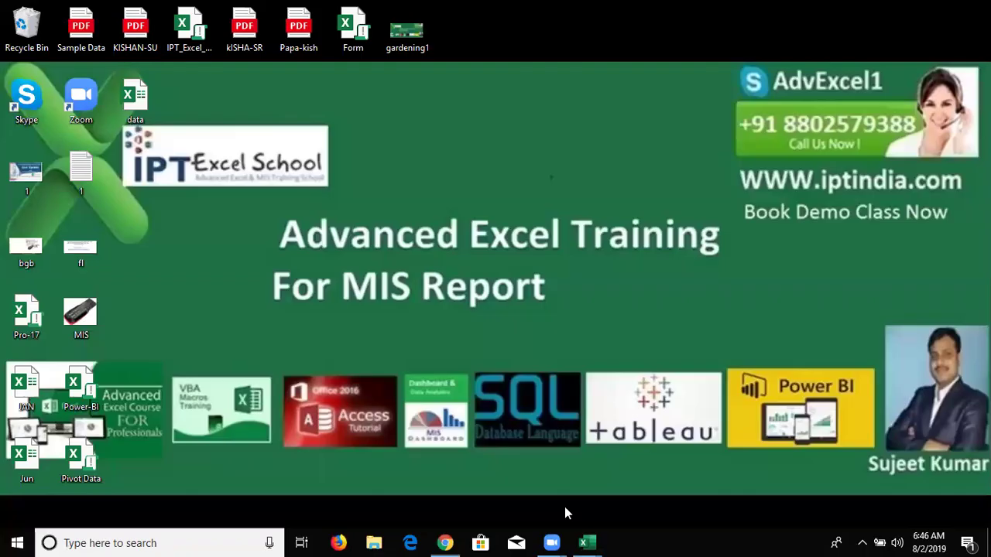